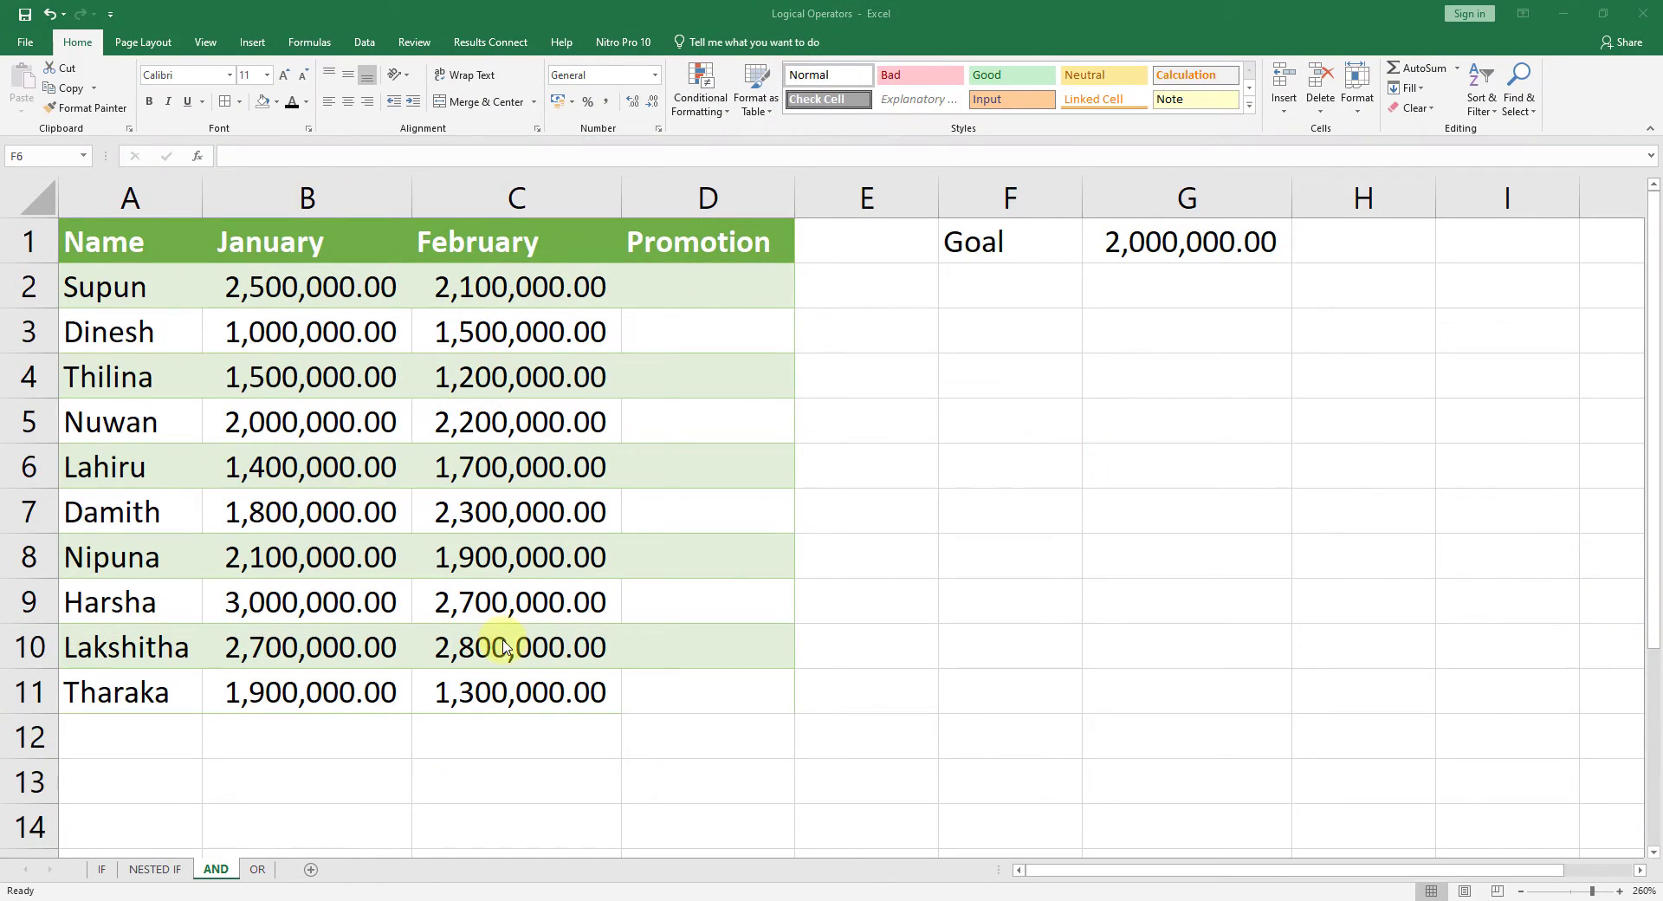
pyautogui.click(632, 548)
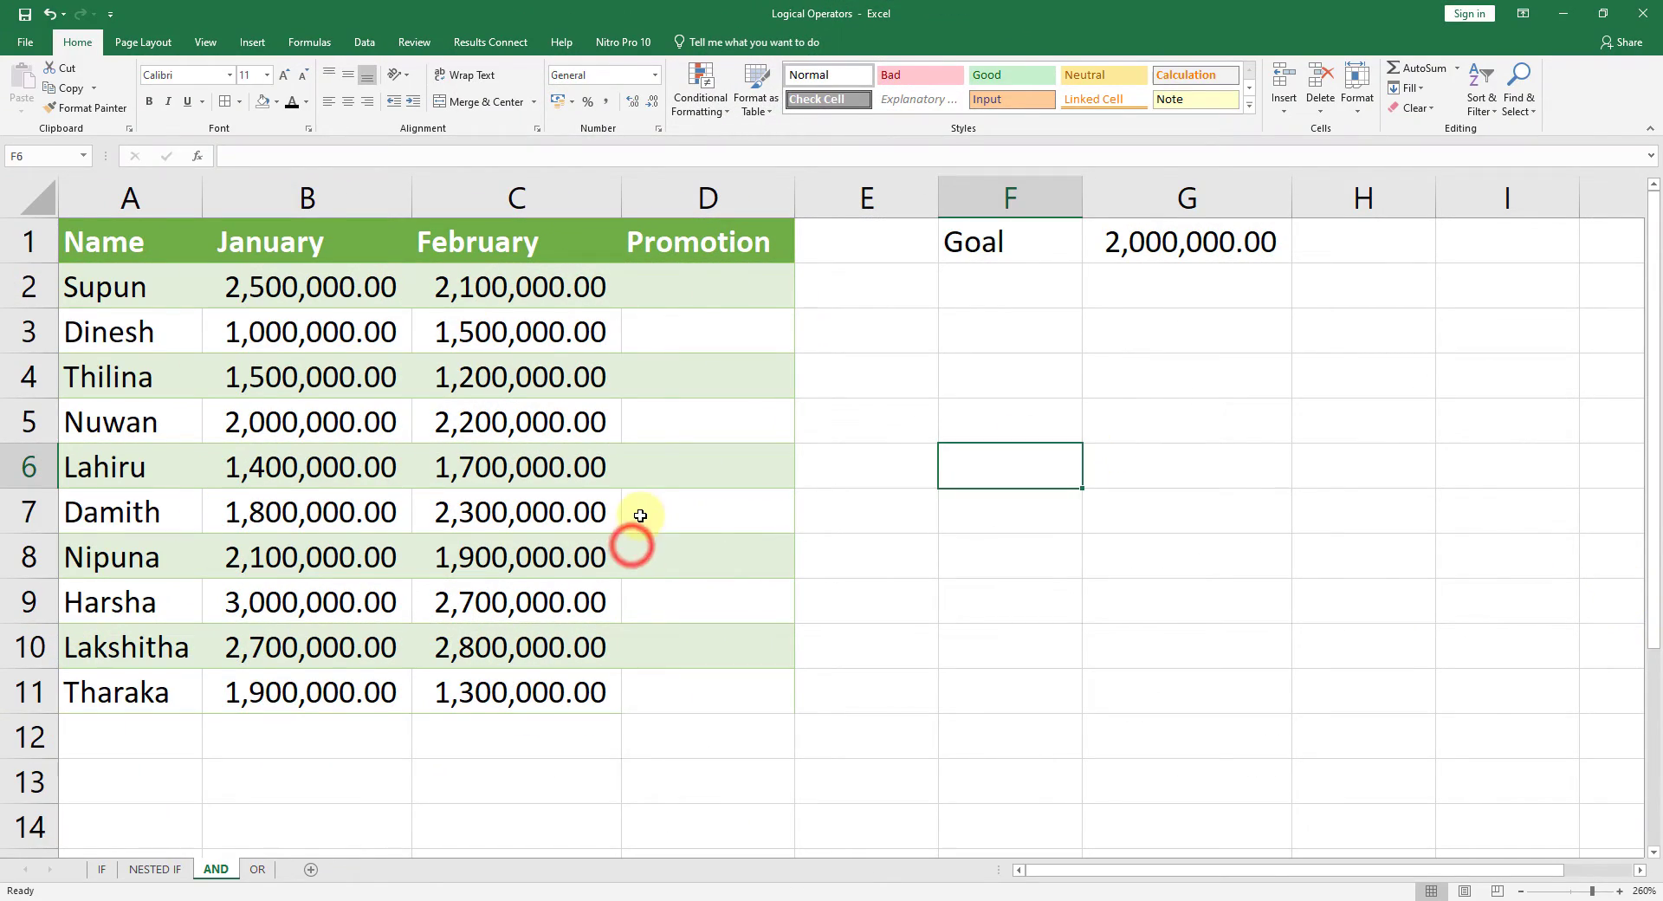
pyautogui.click(707, 463)
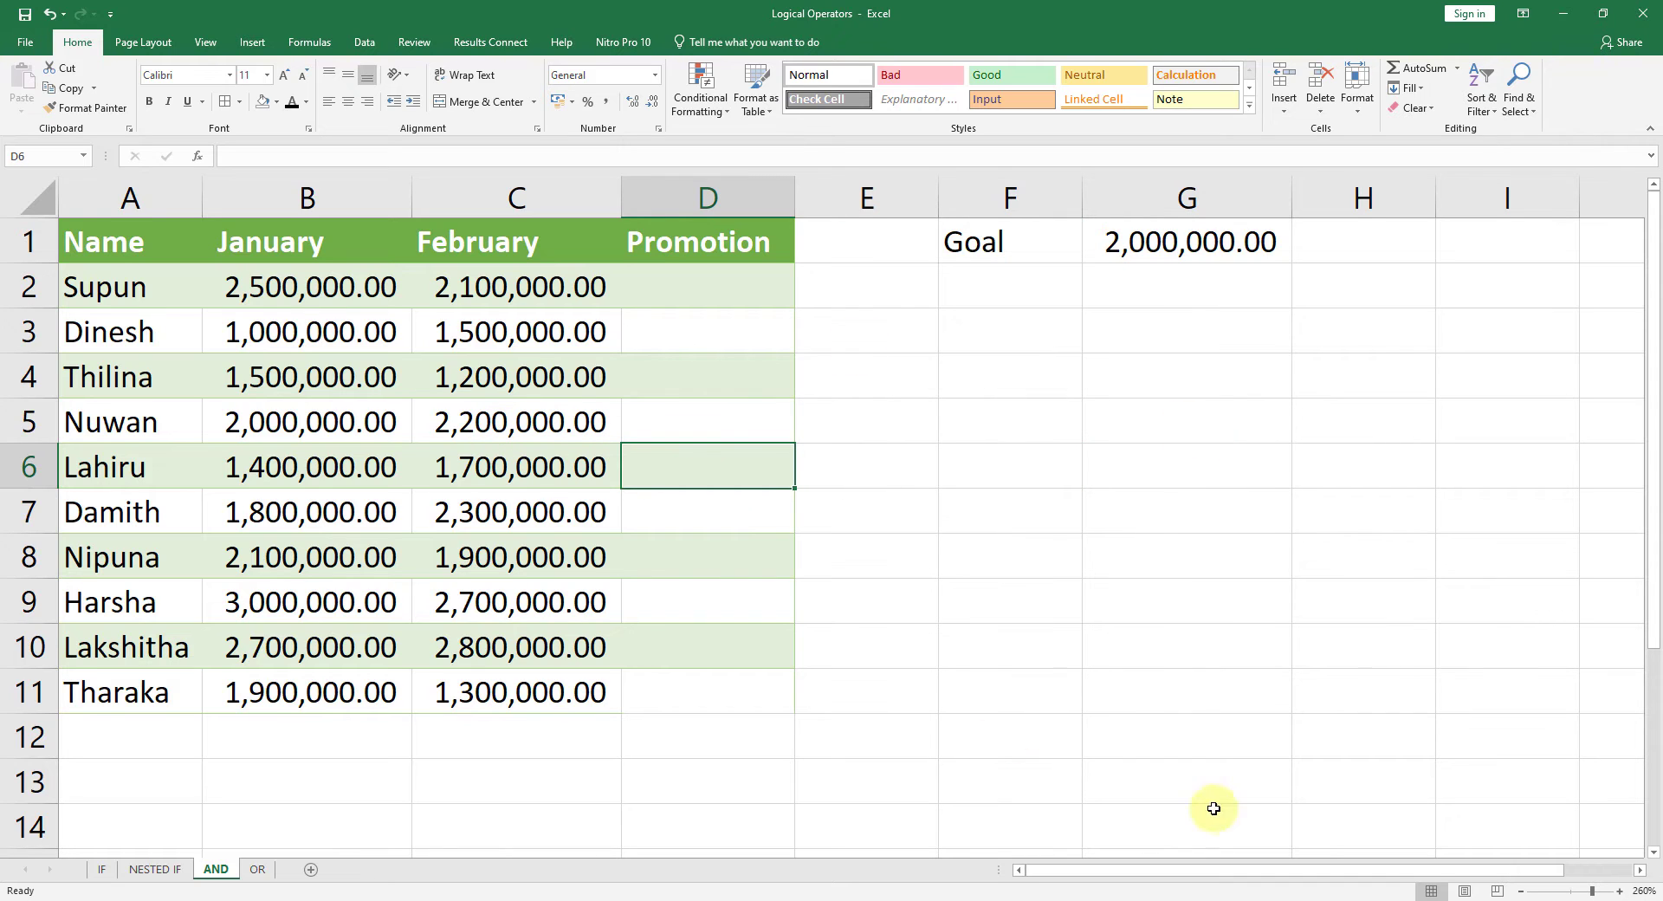
pyautogui.click(530, 366)
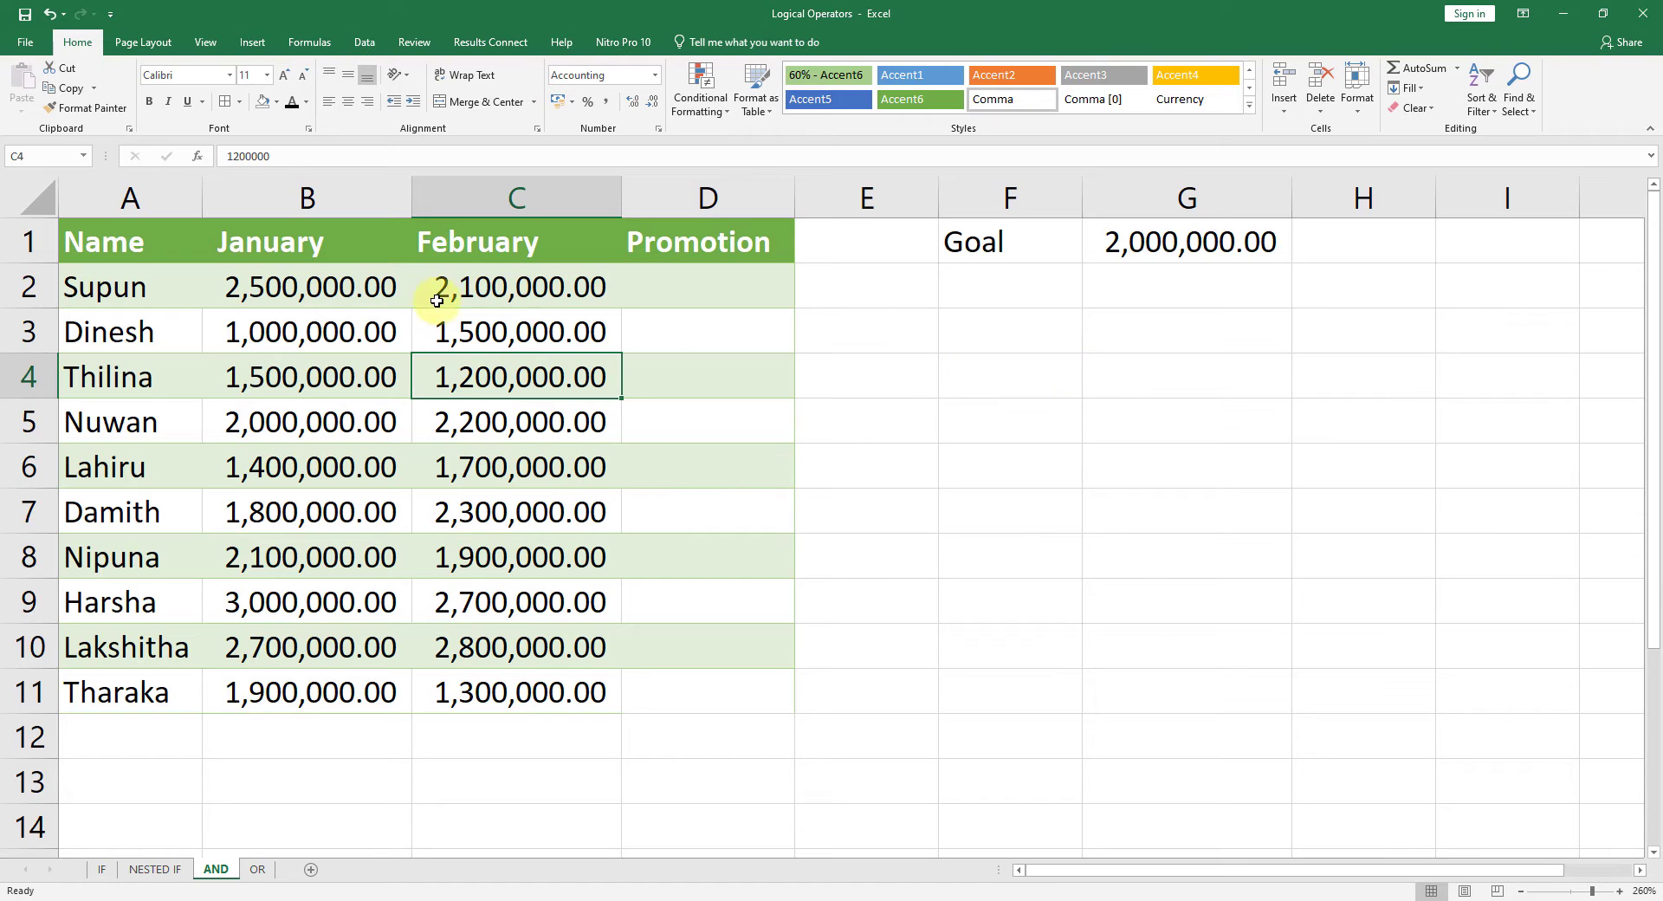
pyautogui.click(1116, 246)
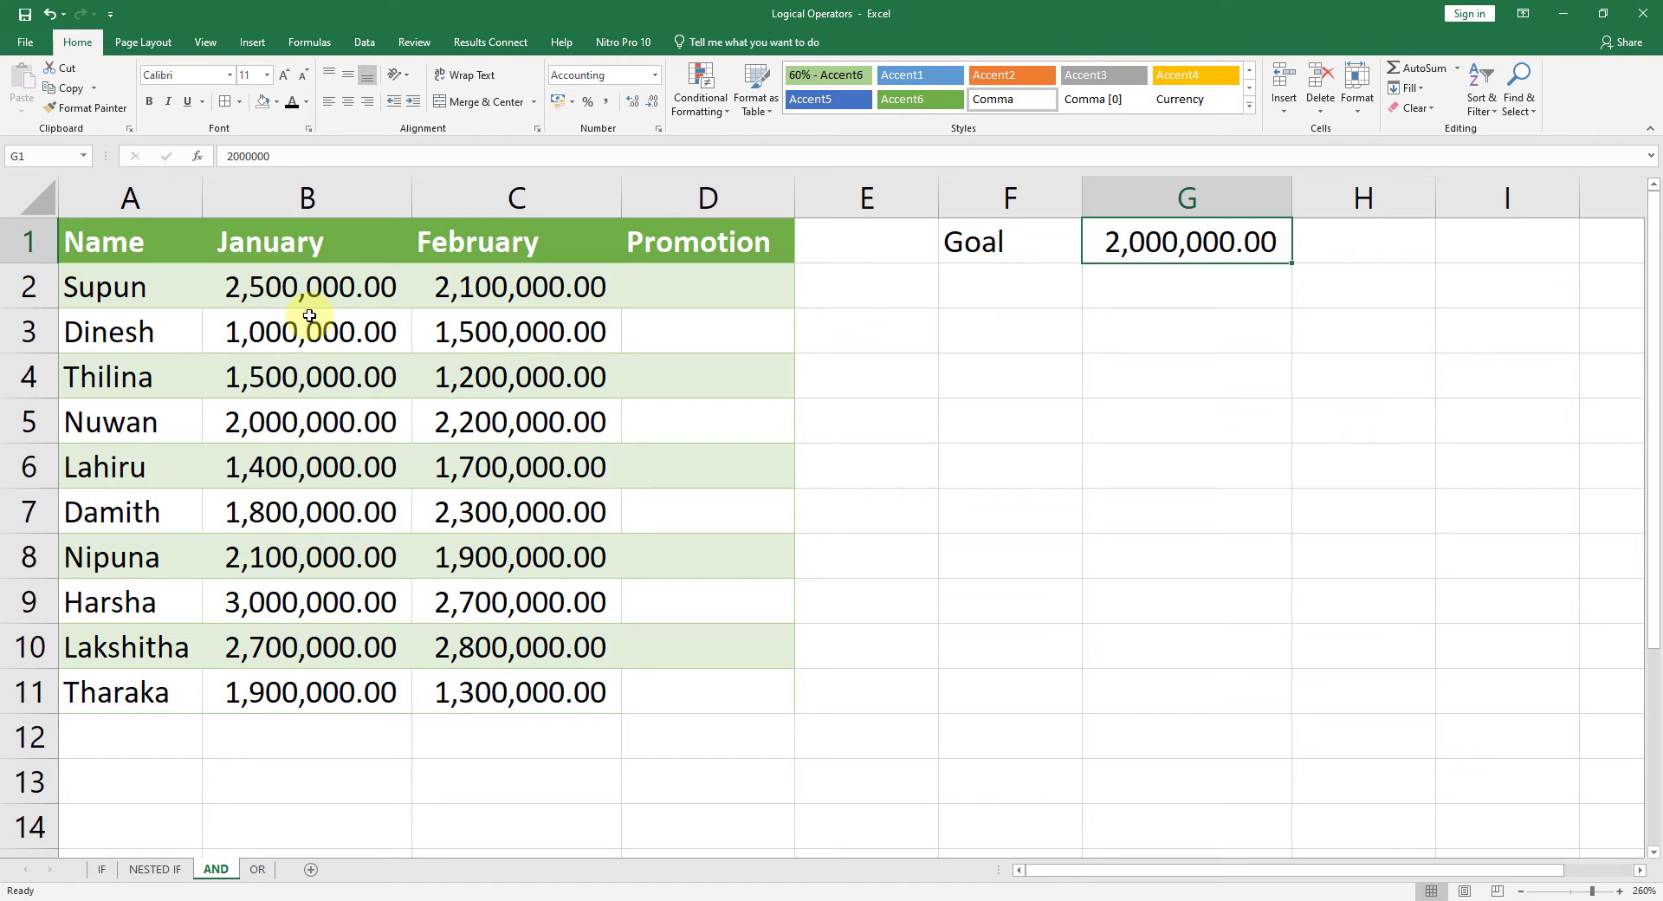
pyautogui.click(1012, 467)
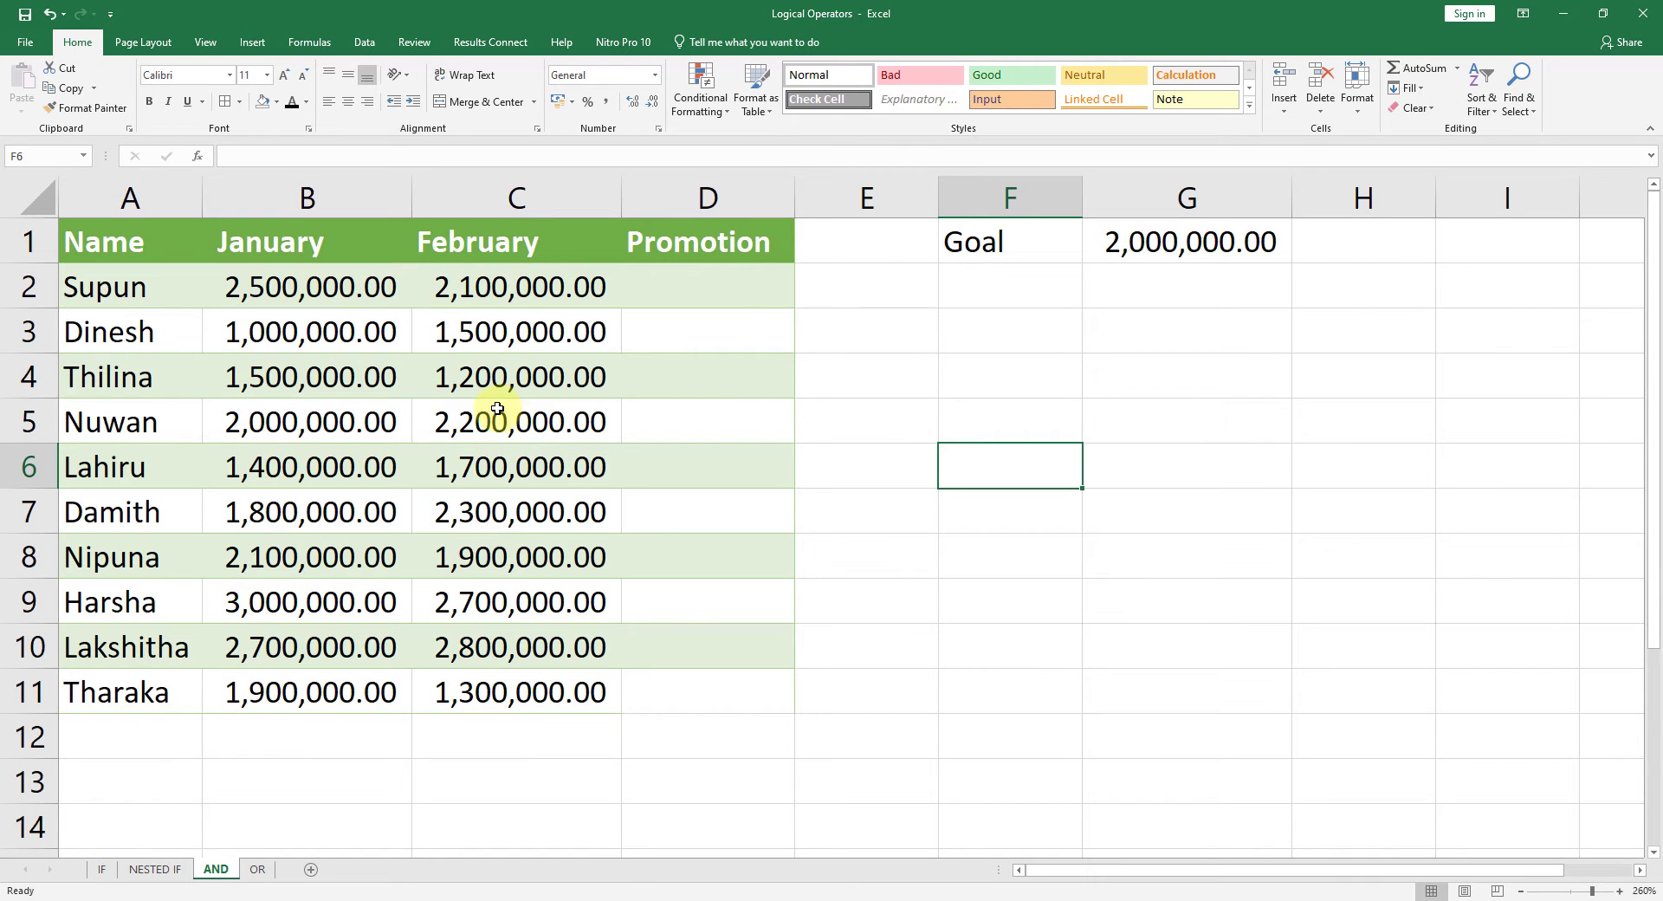
pyautogui.moveTo(730, 283); pyautogui.dragTo(745, 688)
pyautogui.click(761, 293)
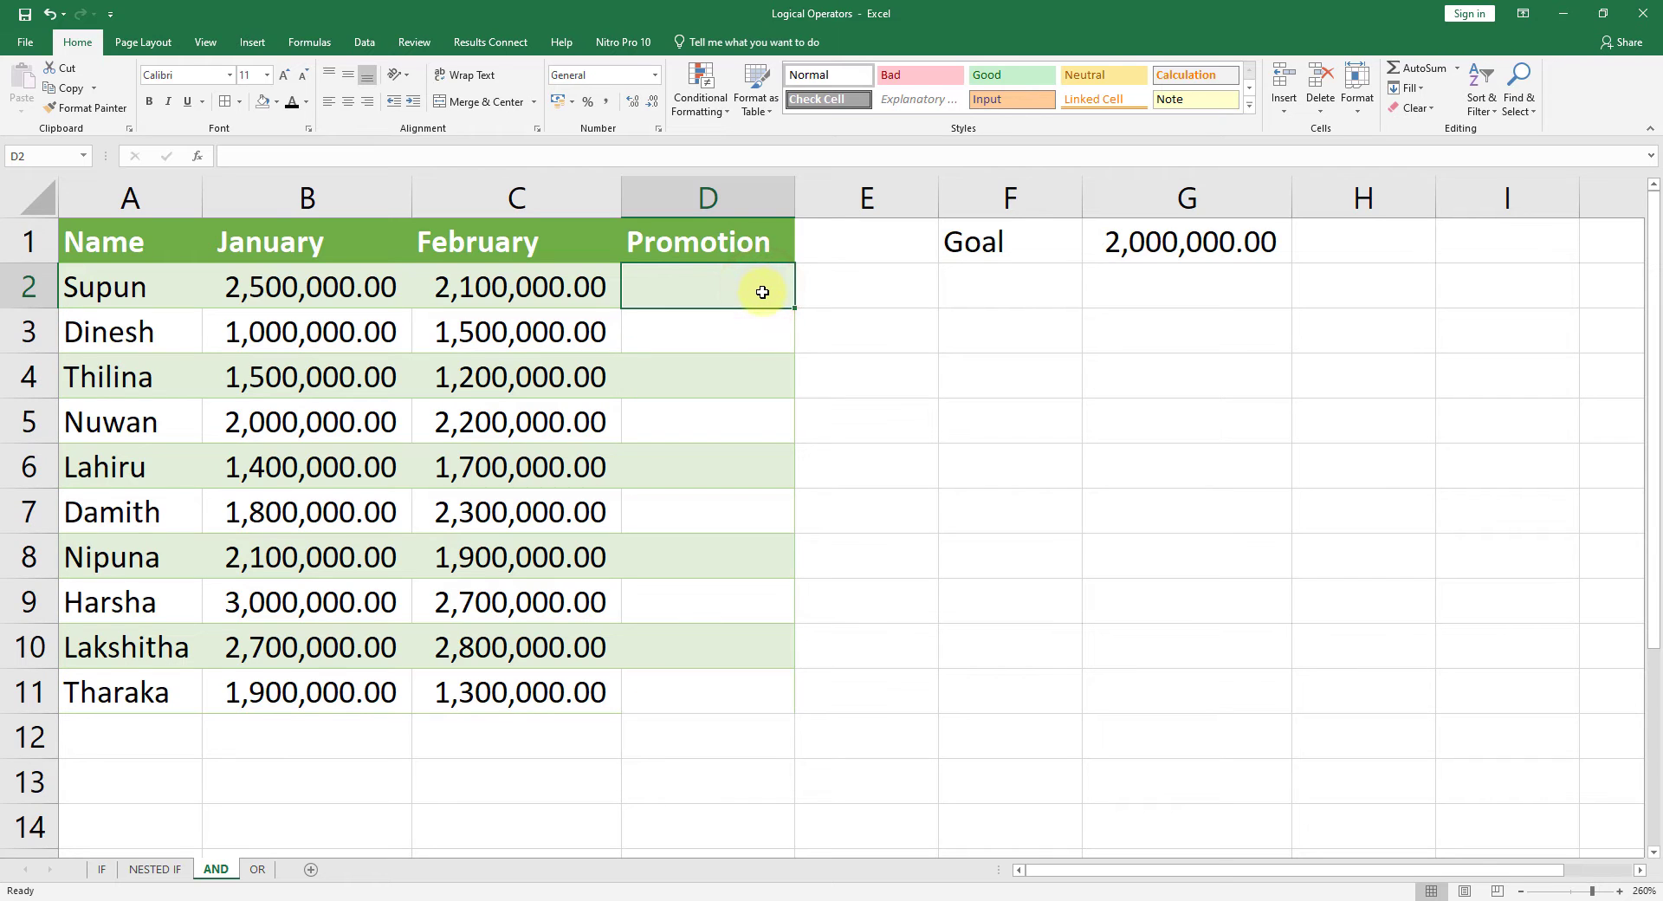
# Step: Change the header in D1 to "Promotion (Yes/No)" and widen column D to fit it
pyautogui.doubleClick(778, 250)
pyautogui.write('(')
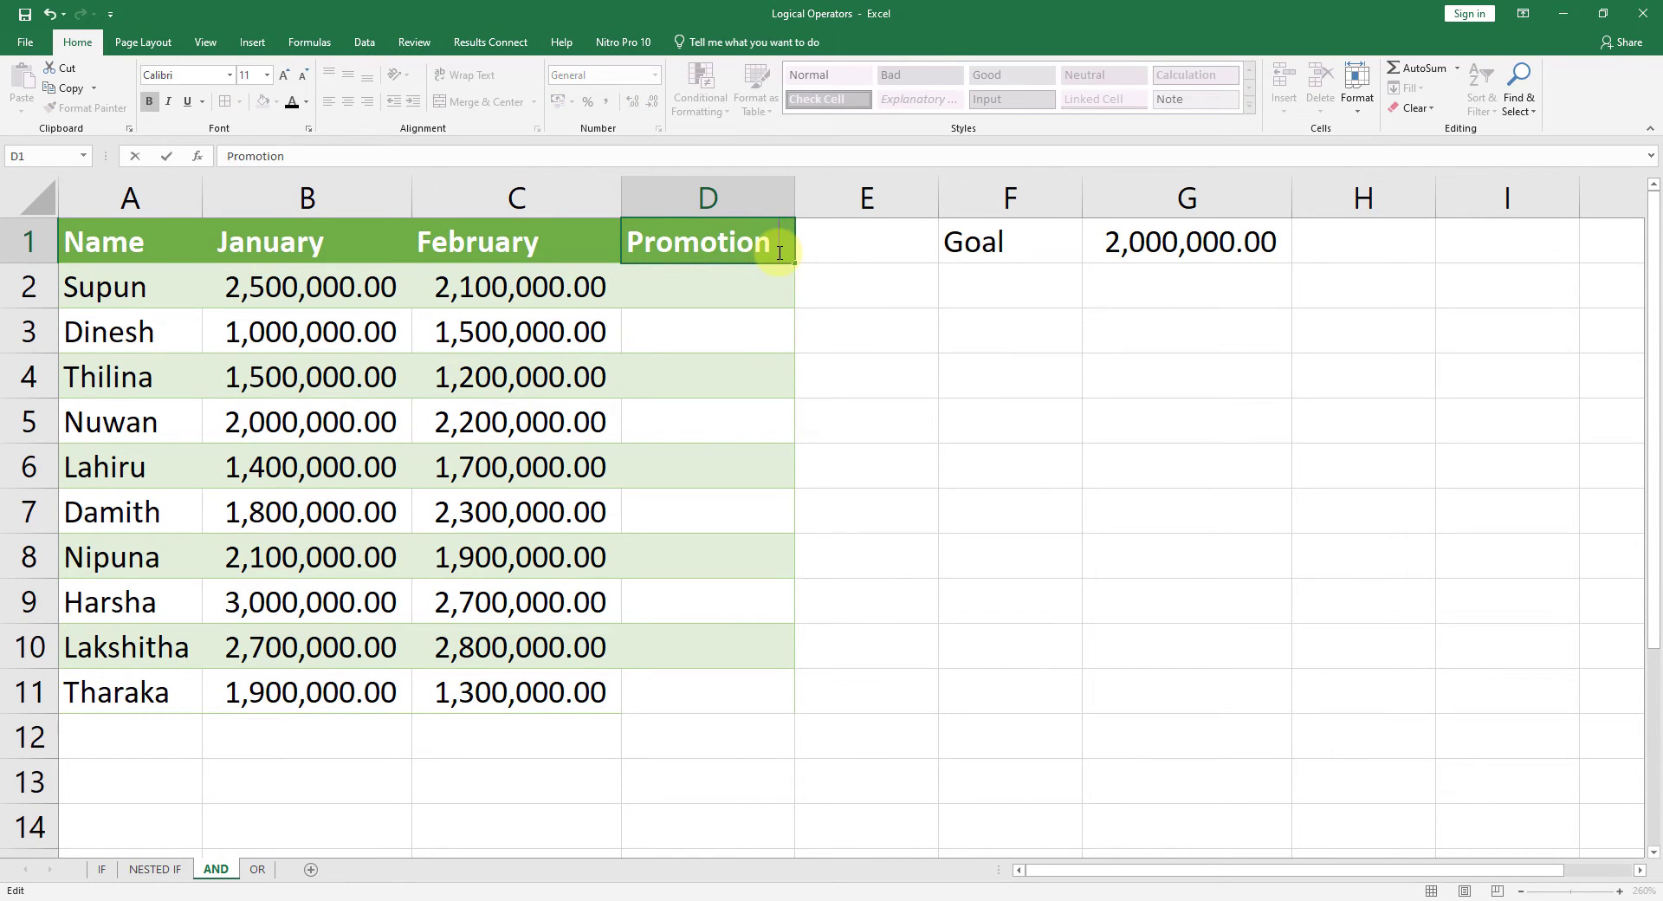
pyautogui.write('Y')
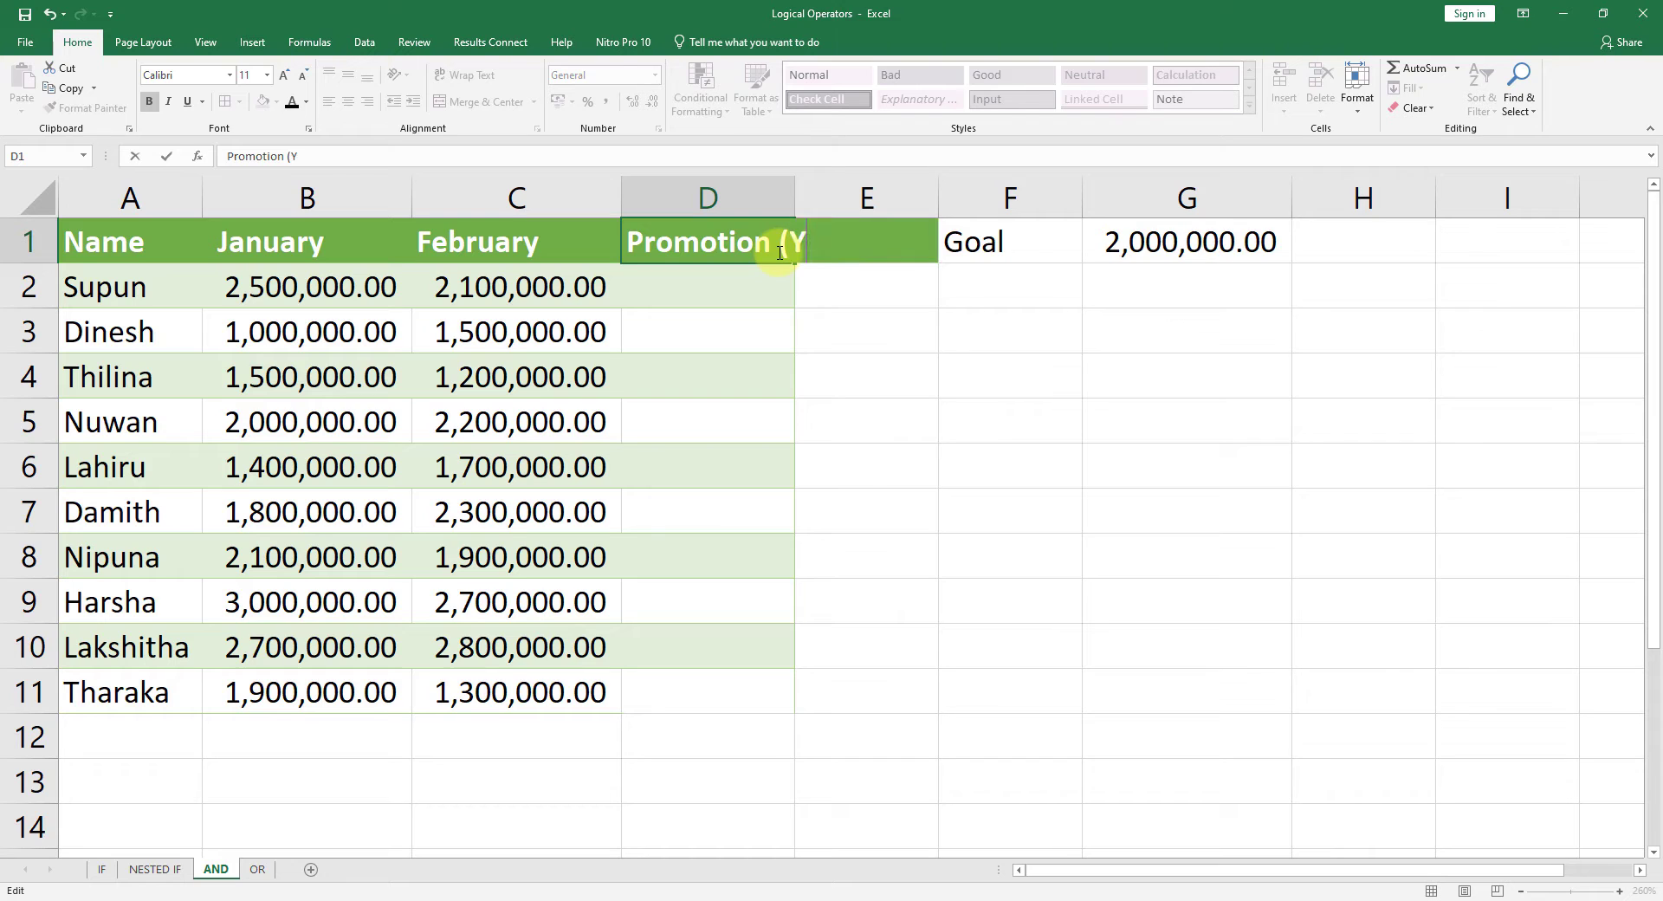
pyautogui.write('es/No)')
pyautogui.press('Return')
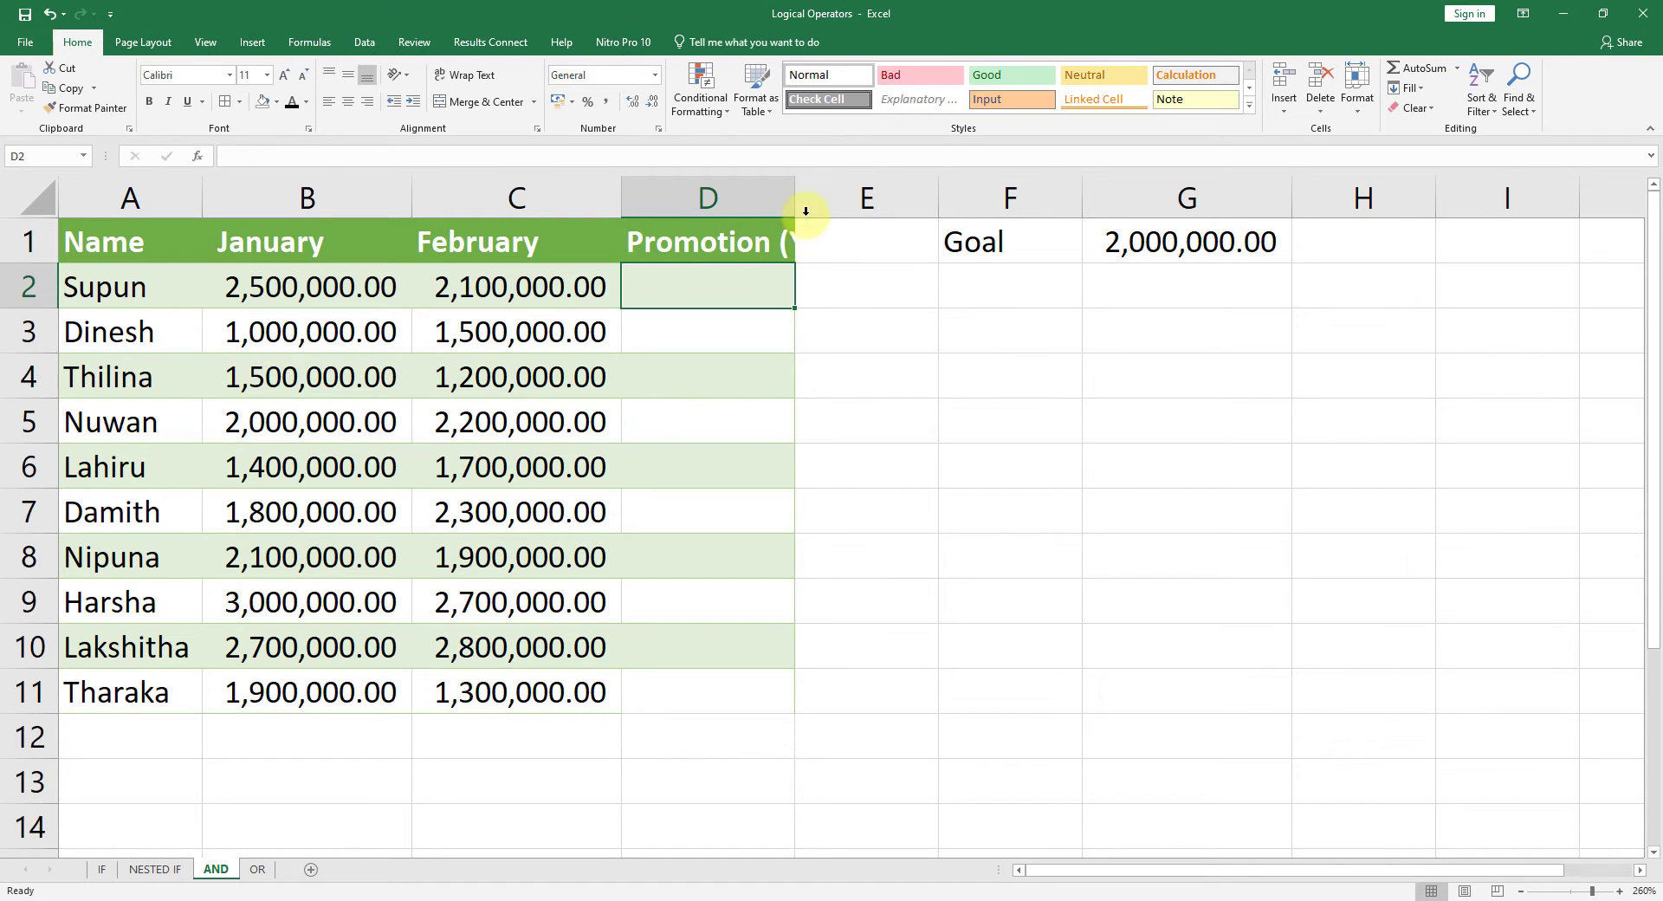
pyautogui.moveTo(794, 193); pyautogui.dragTo(909, 194)
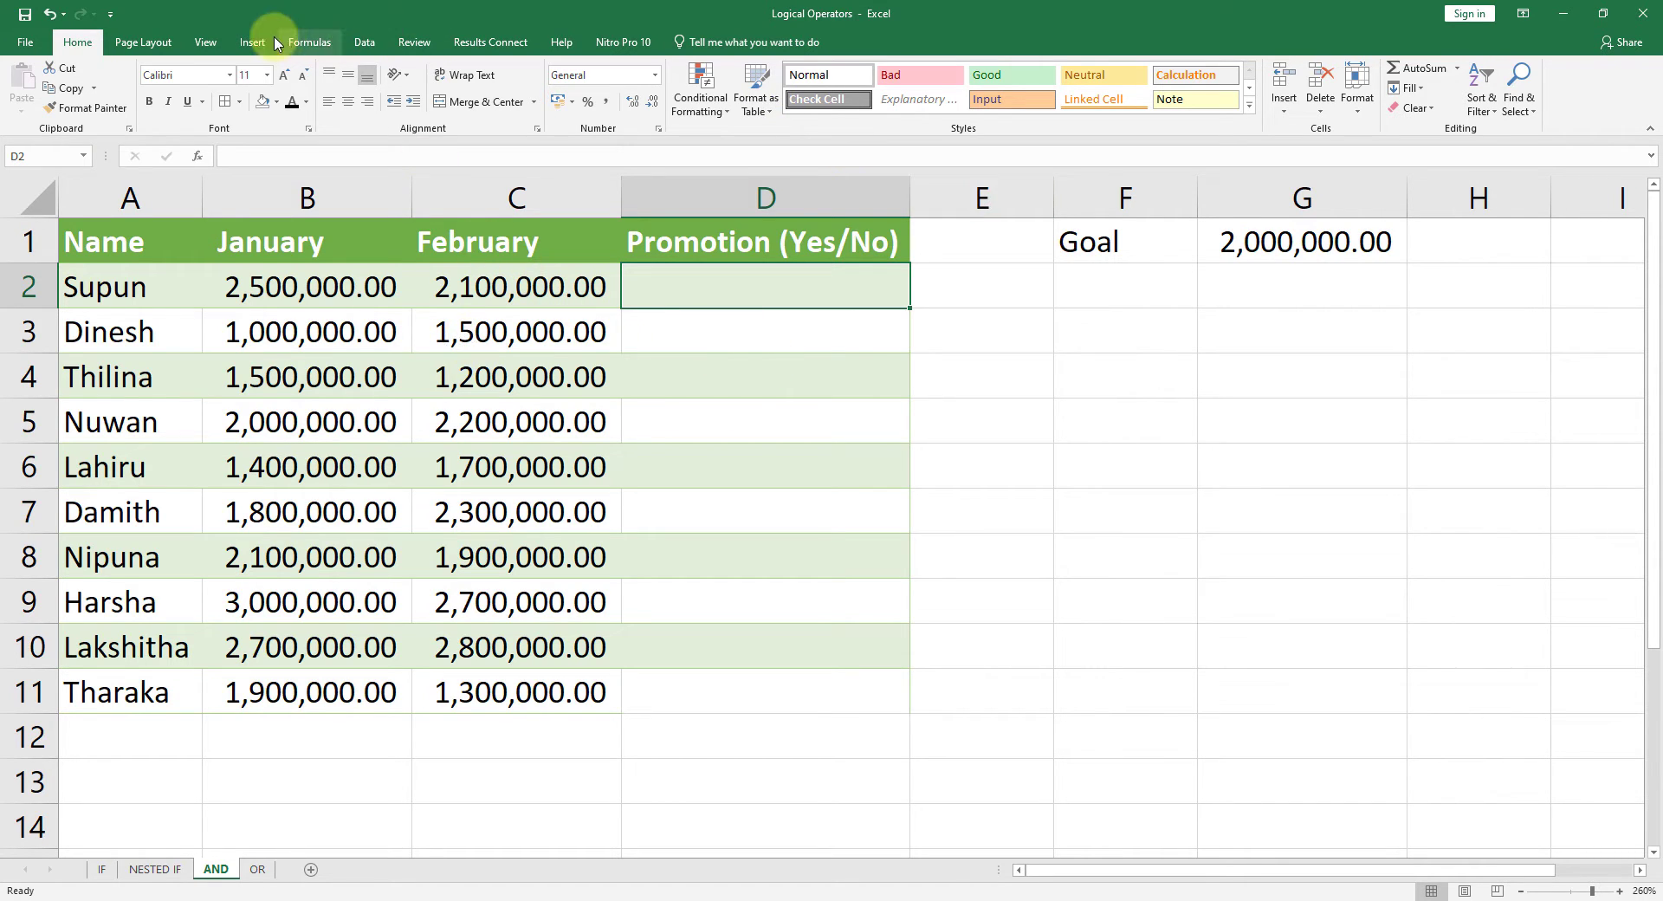
# Step: Search for the AND function and insert it in D2, moving its arguments dialog clear of the first data rows
pyautogui.click(305, 41)
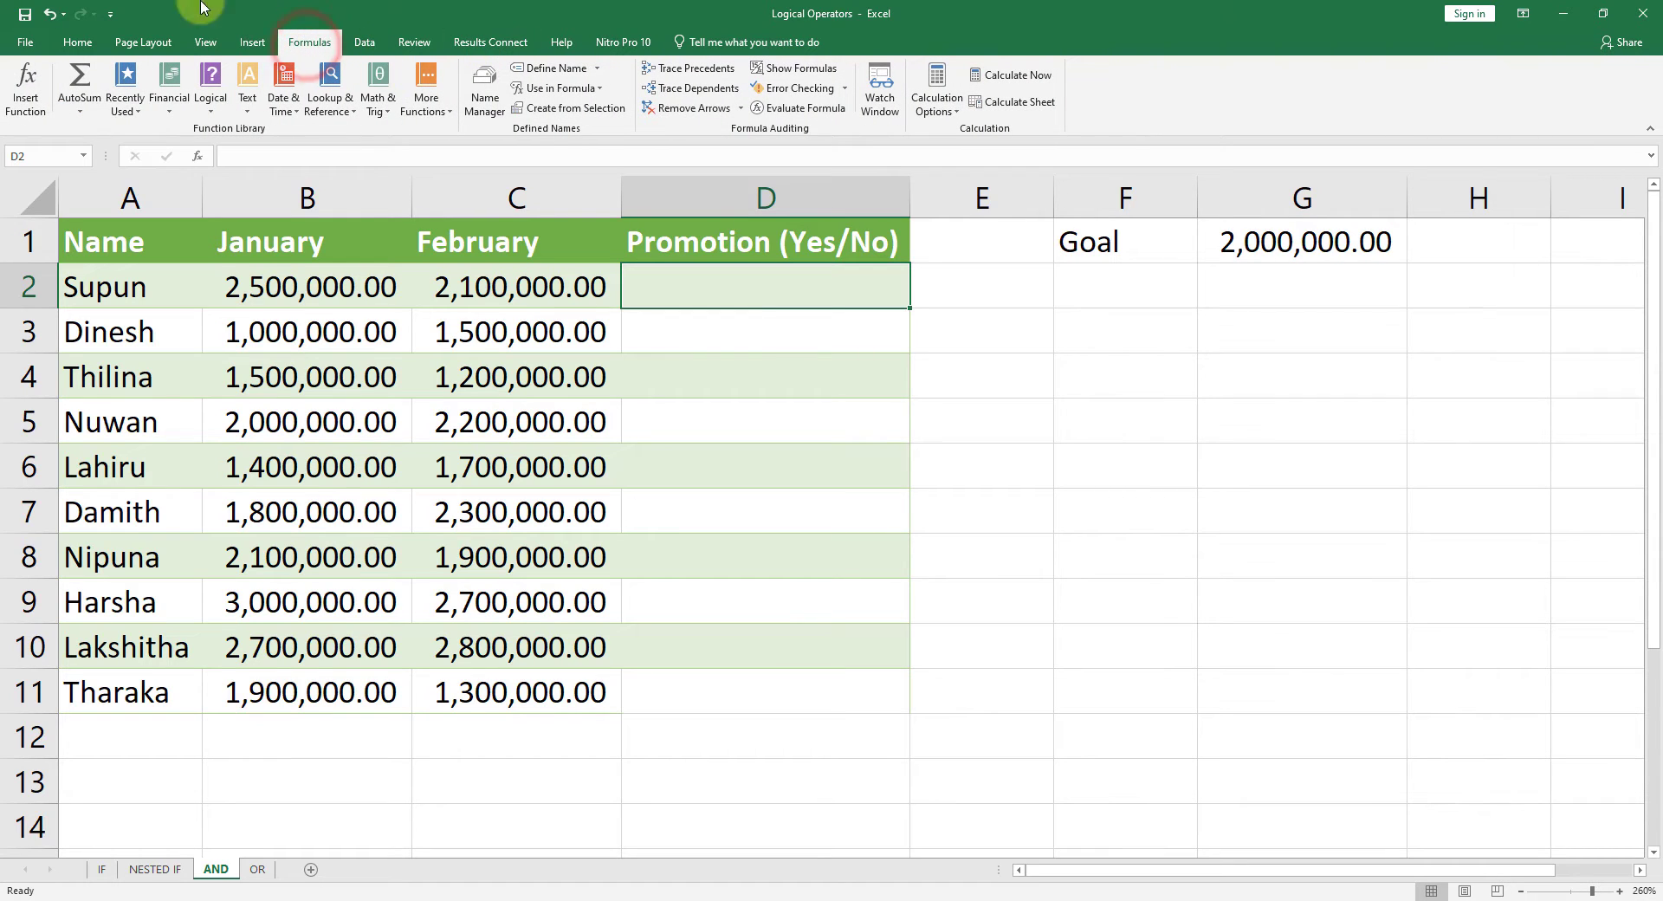
pyautogui.click(21, 97)
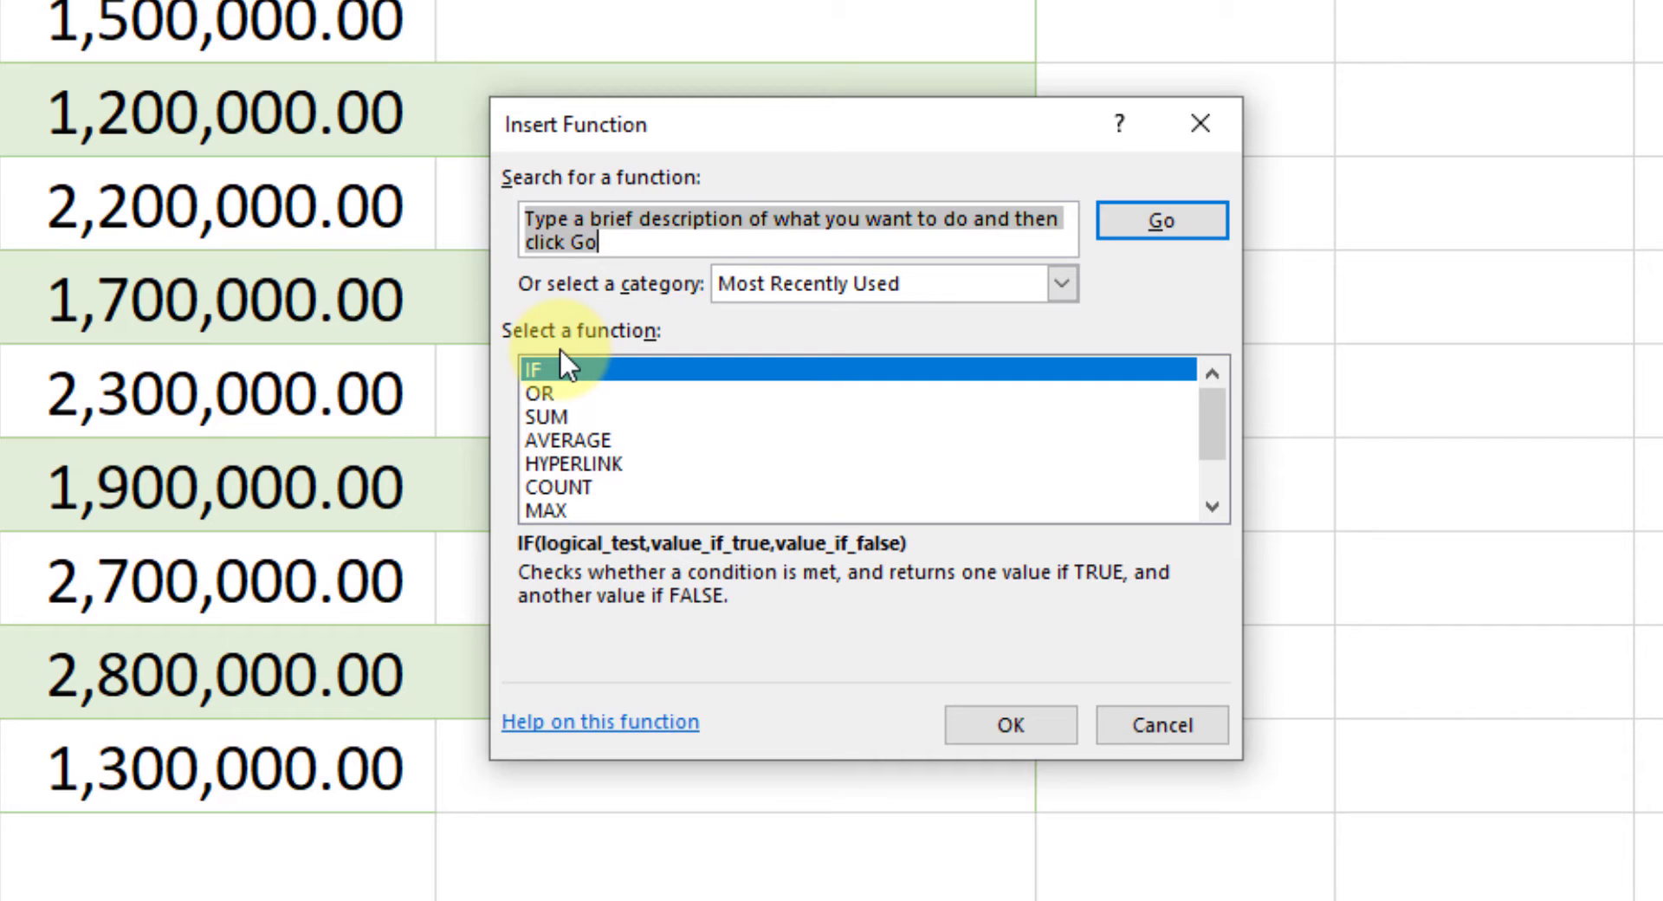
pyautogui.write('and')
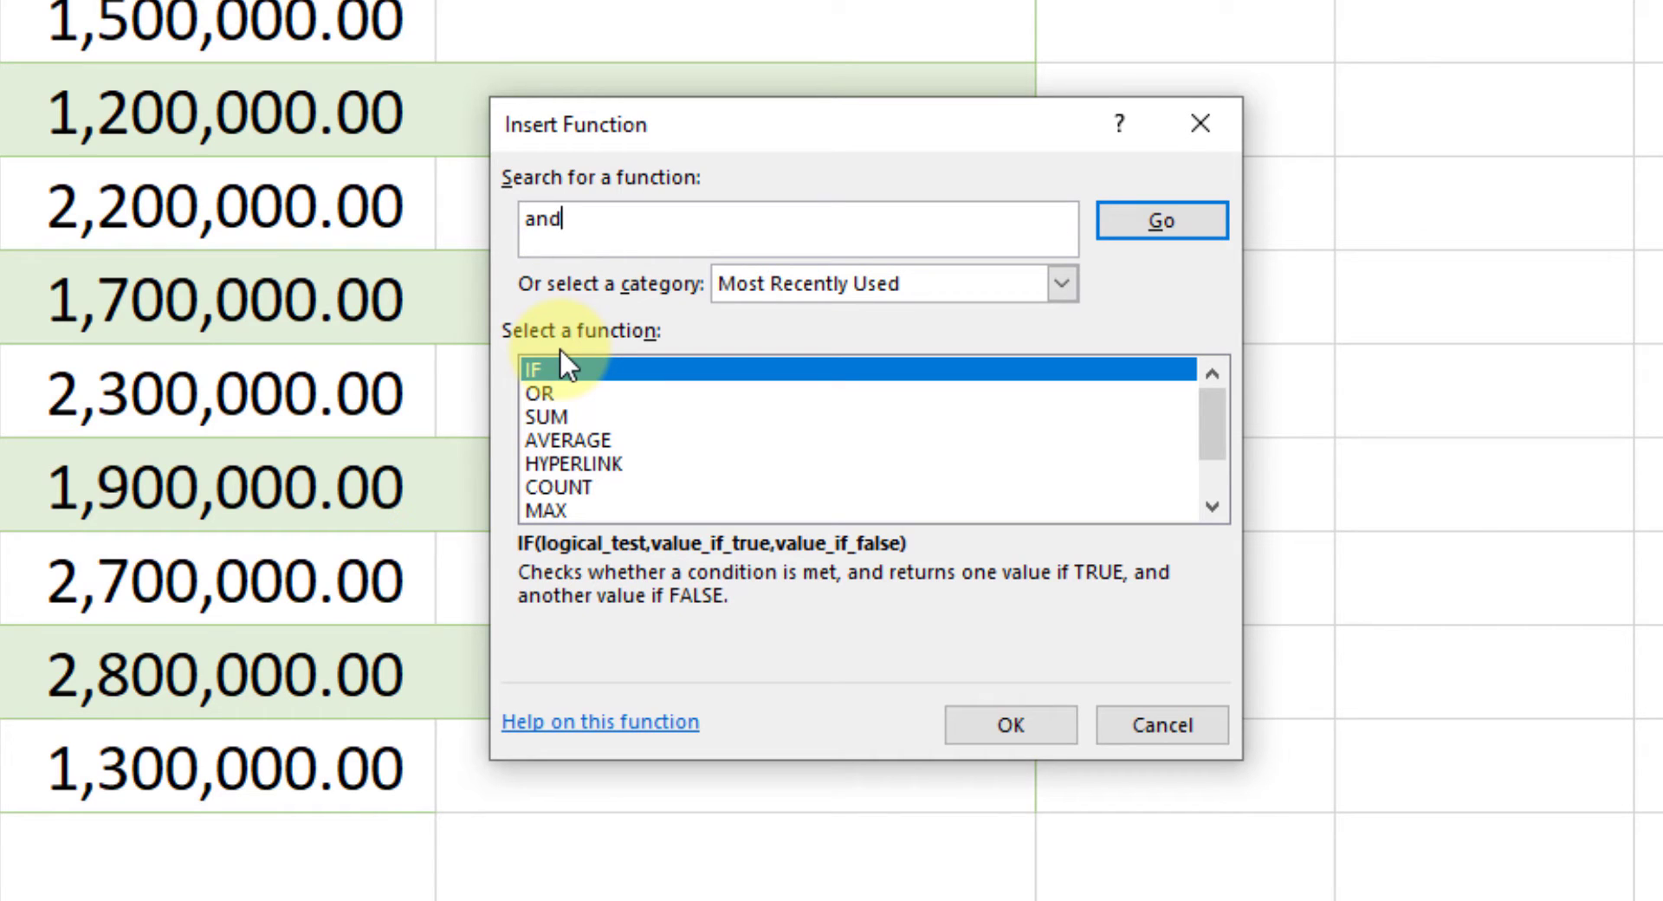
pyautogui.press('Return')
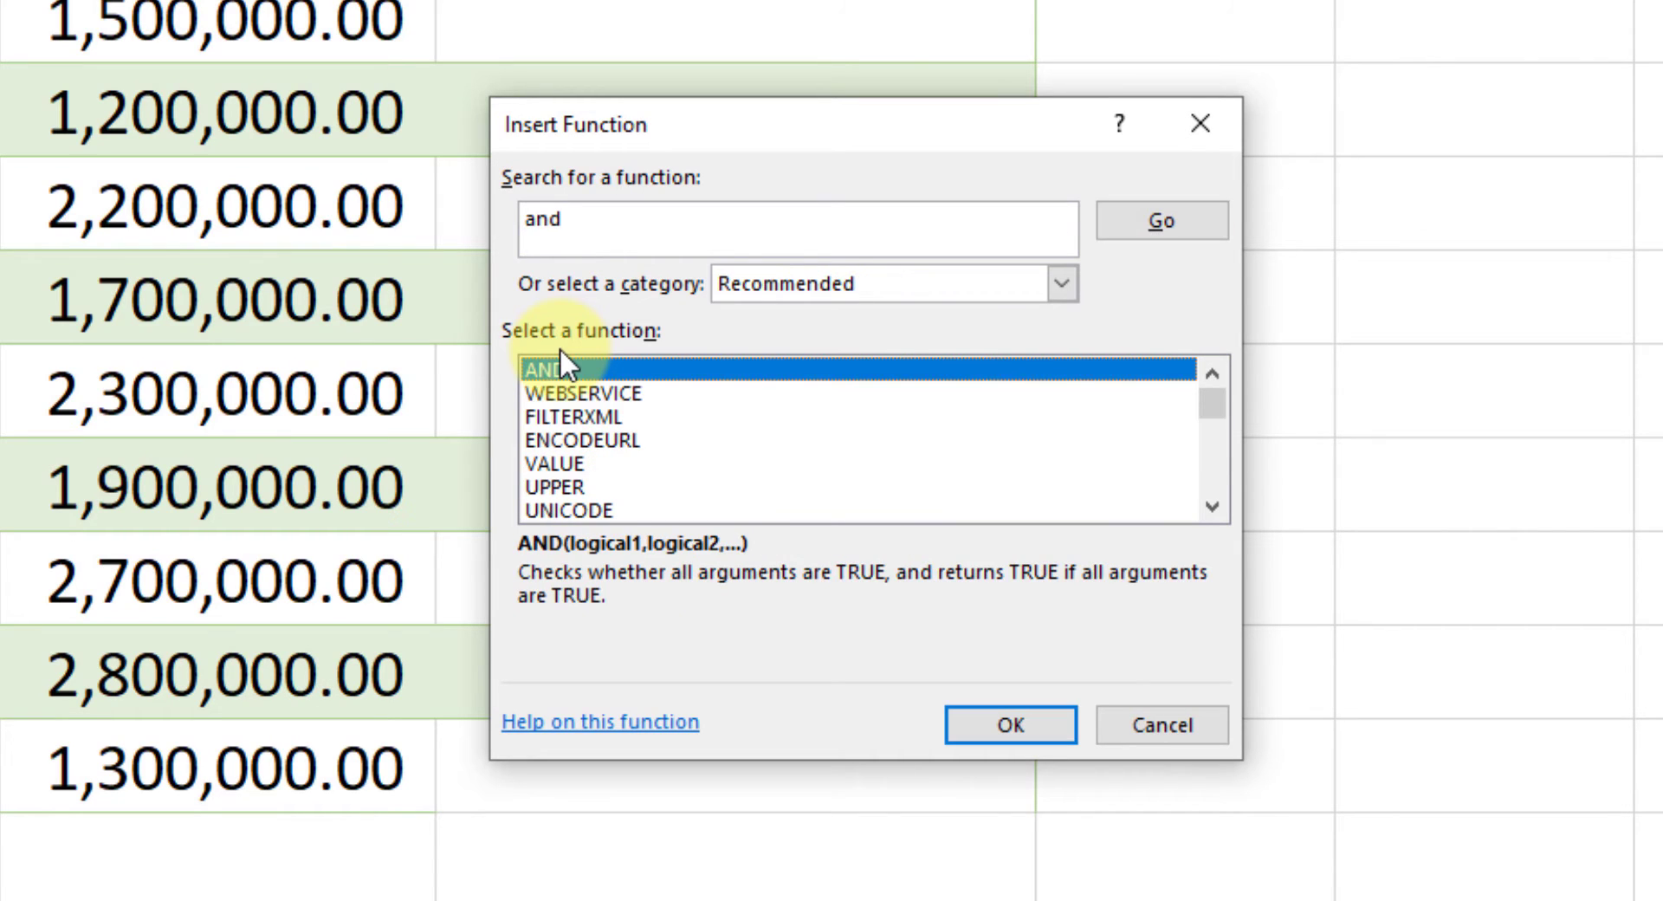
pyautogui.click(1026, 731)
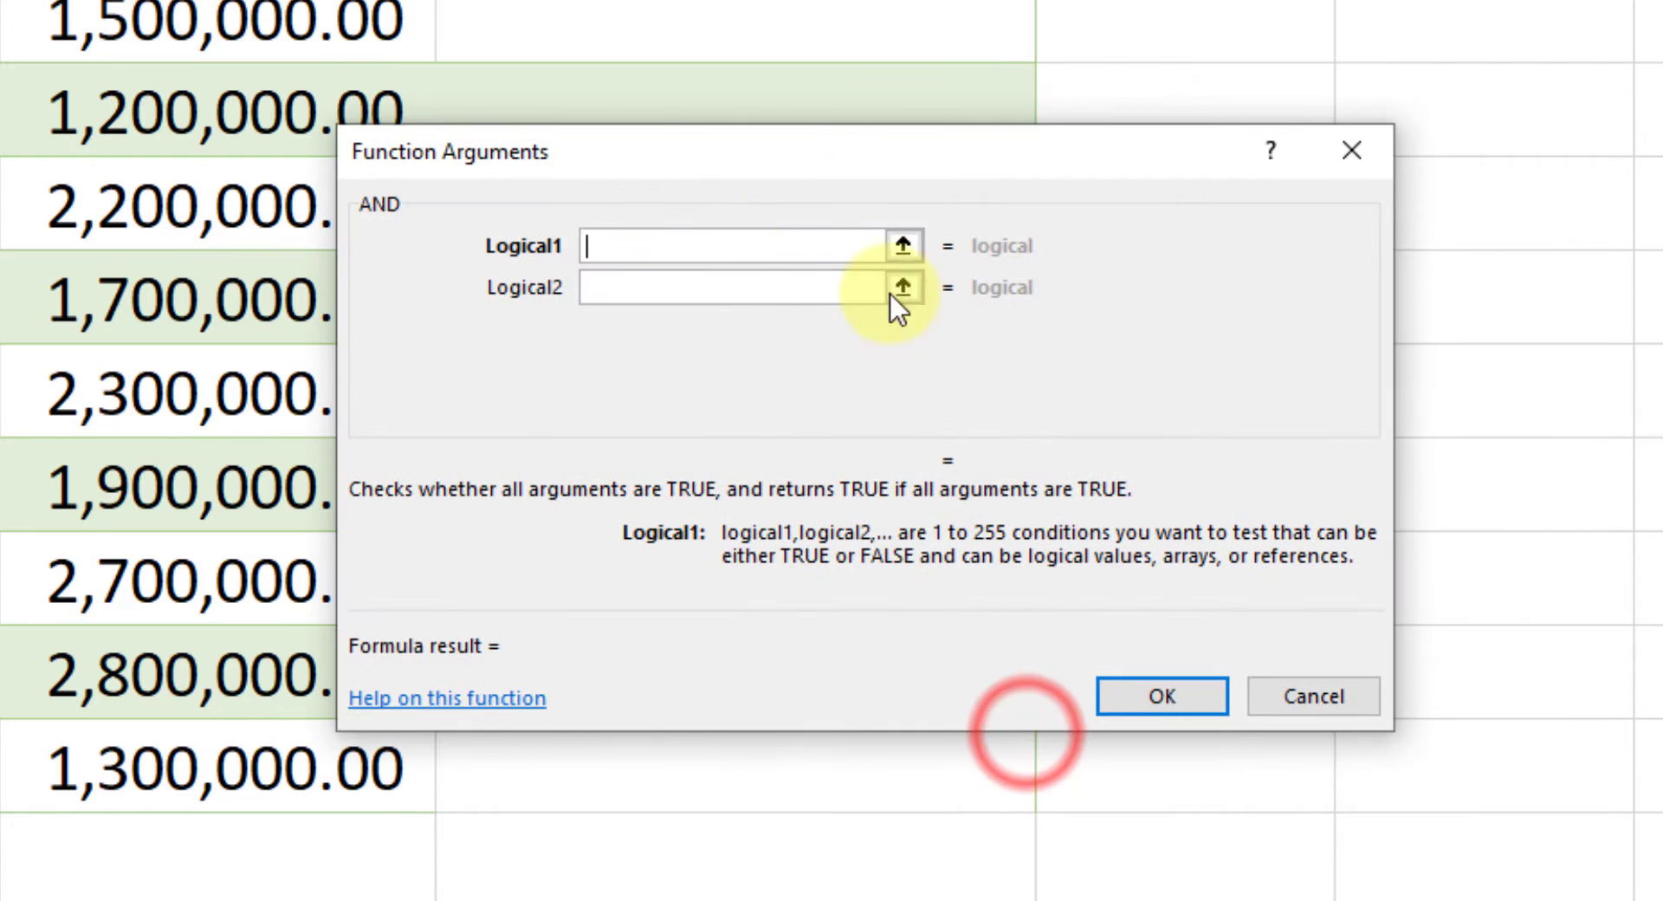
pyautogui.moveTo(632, 164); pyautogui.dragTo(657, 223)
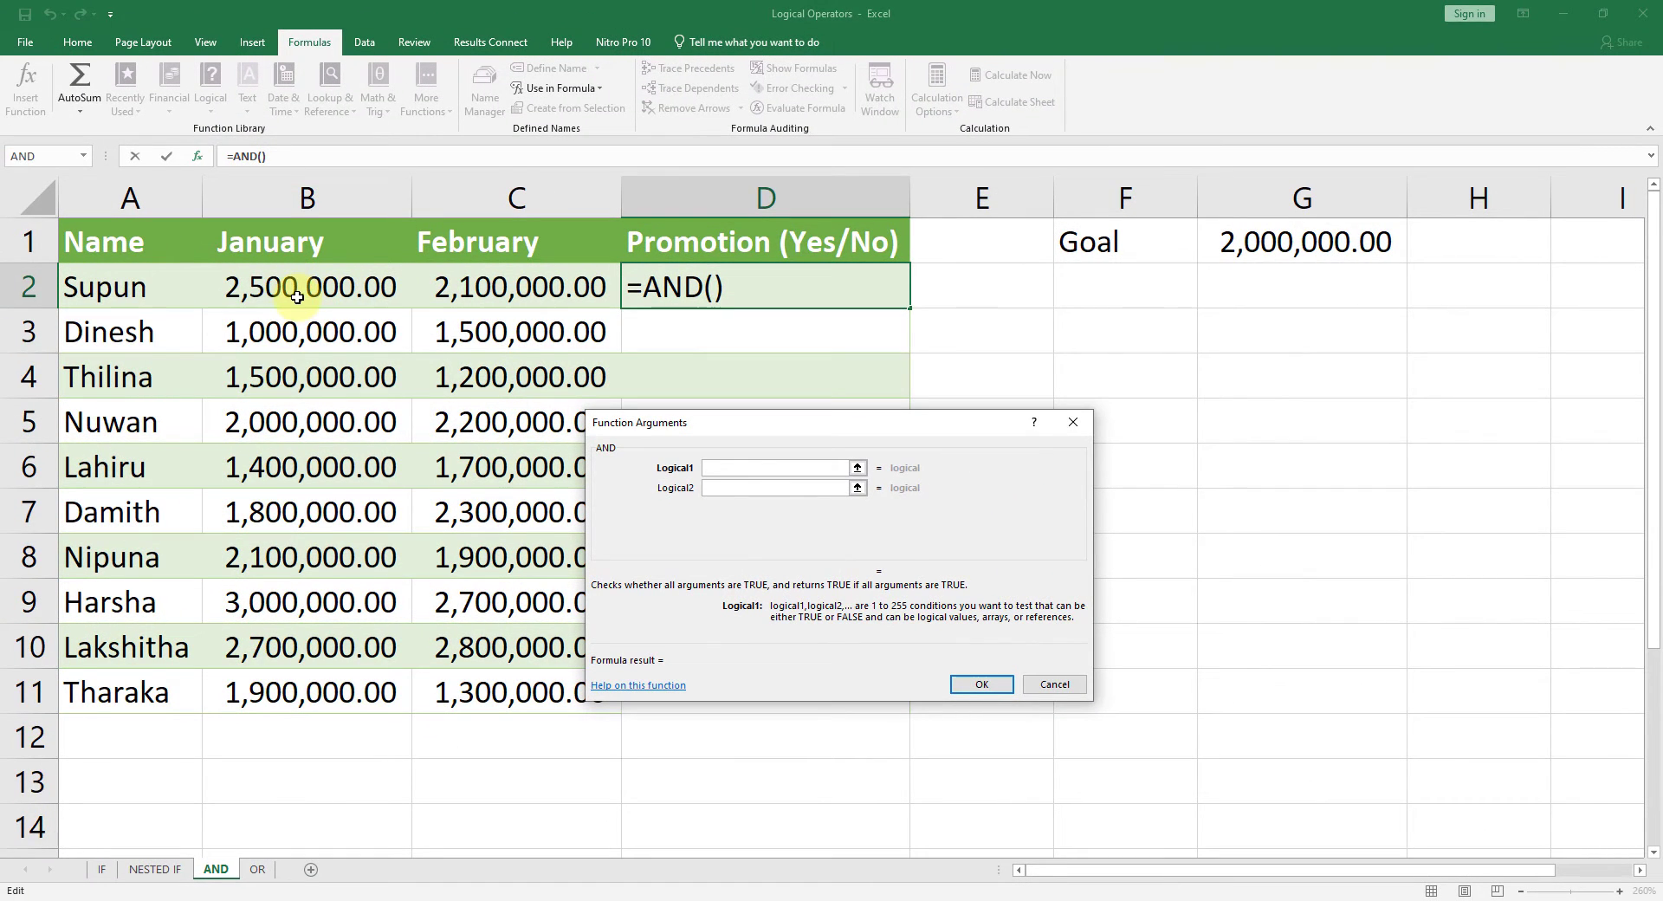
# Step: Set the AND function's first condition to B2>$G$1, with the goal cell as an absolute reference
pyautogui.click(295, 292)
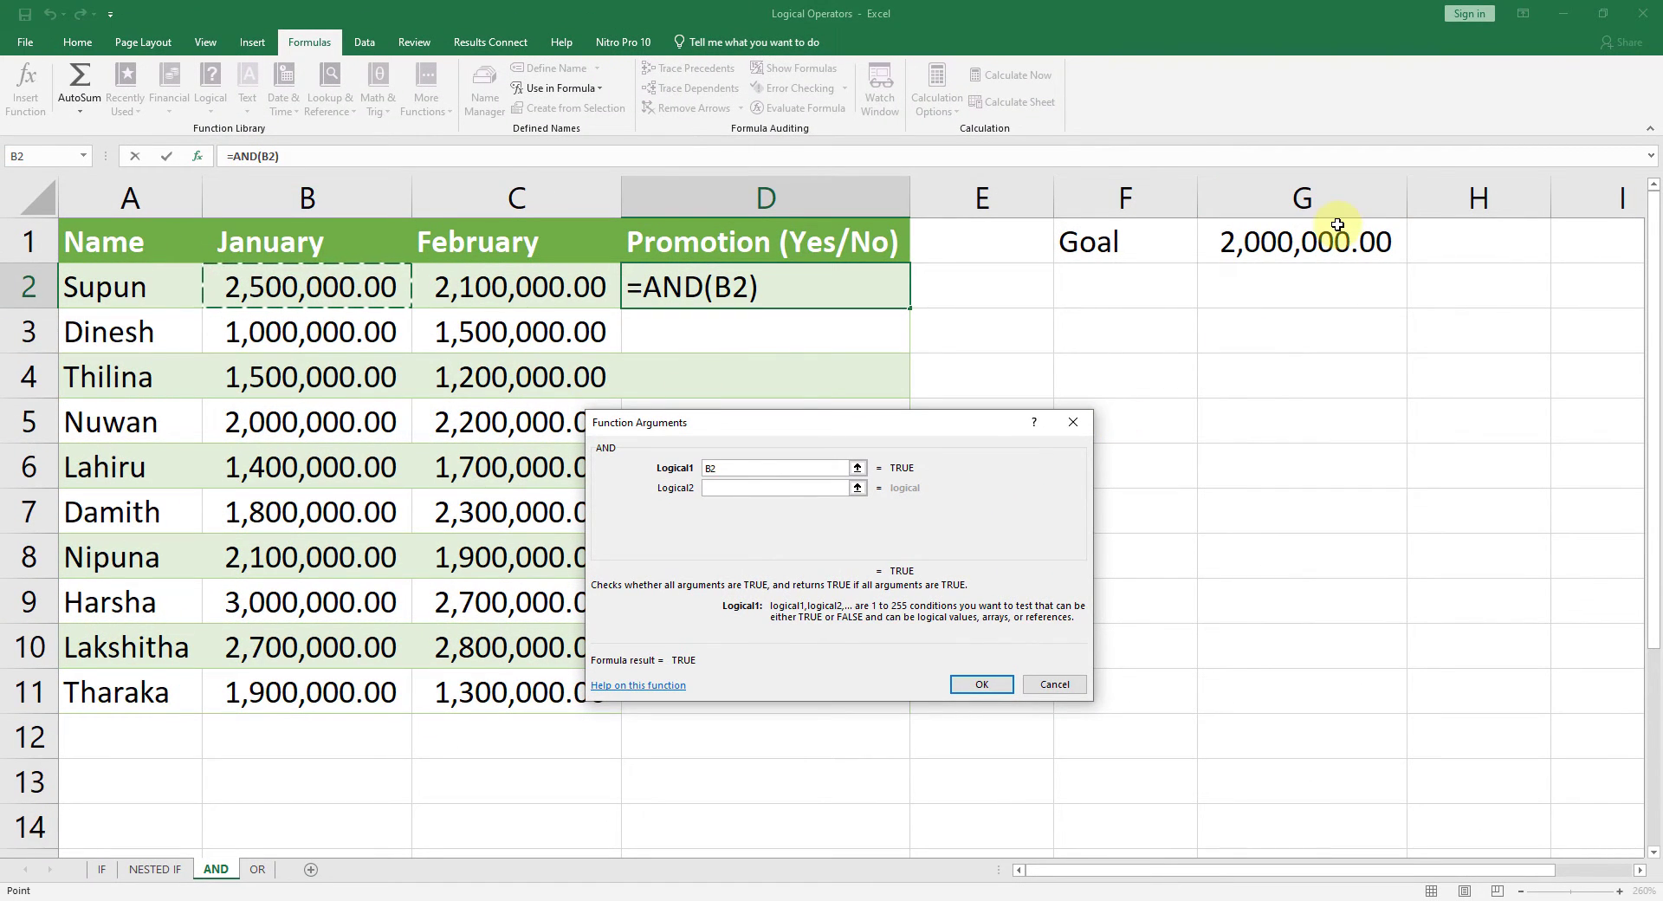
pyautogui.write('>')
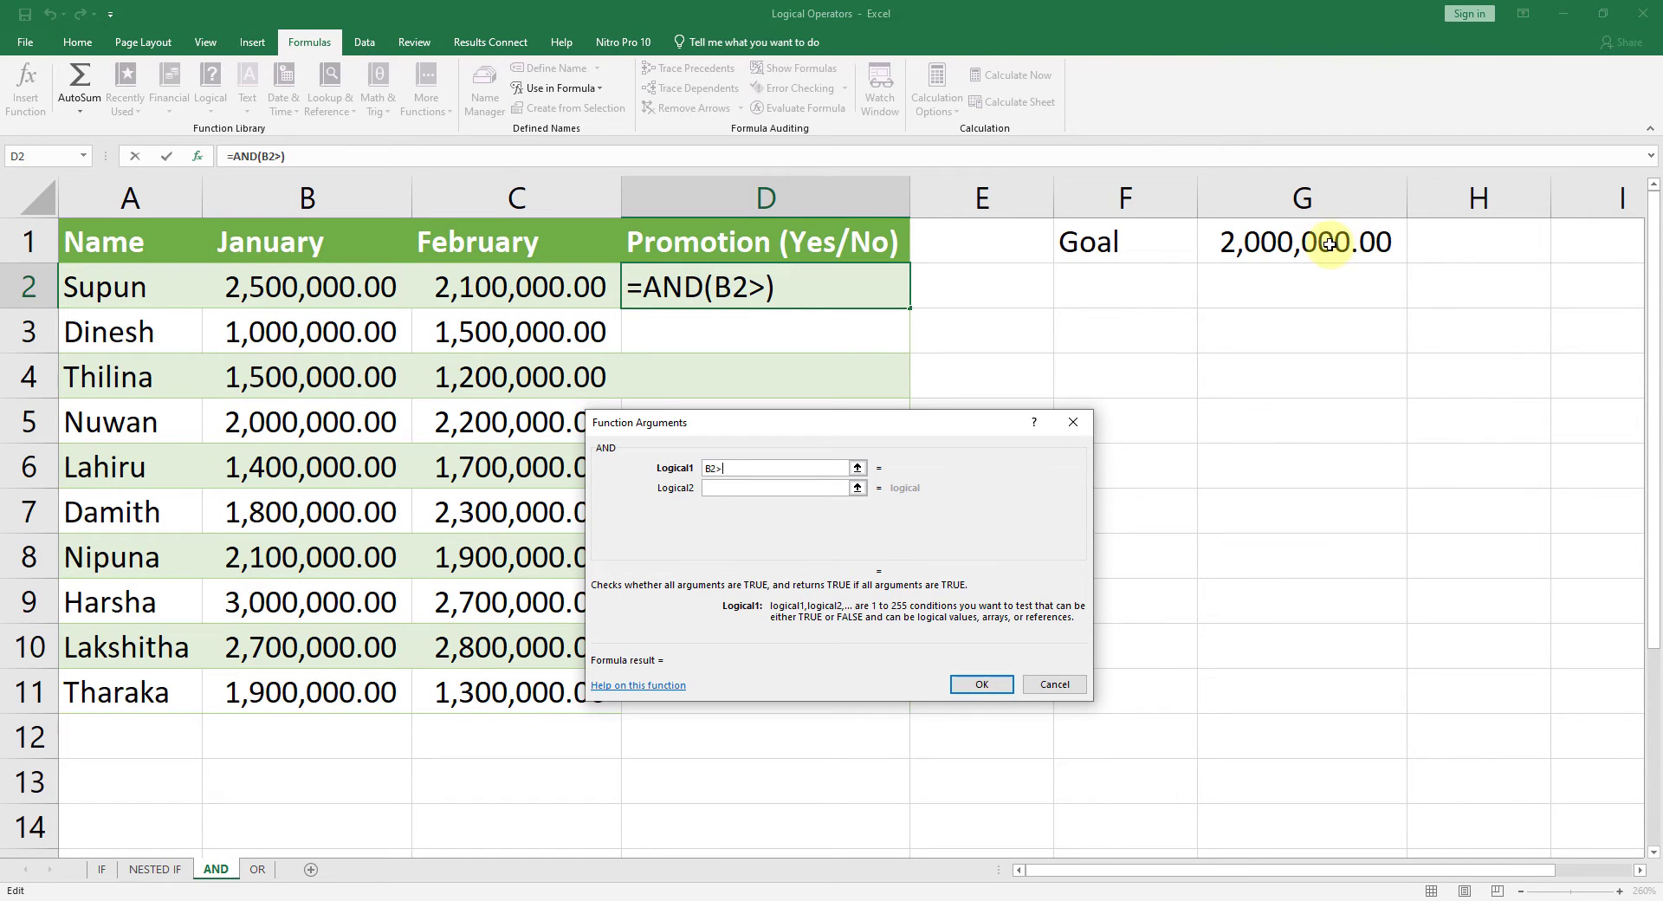
pyautogui.click(1334, 241)
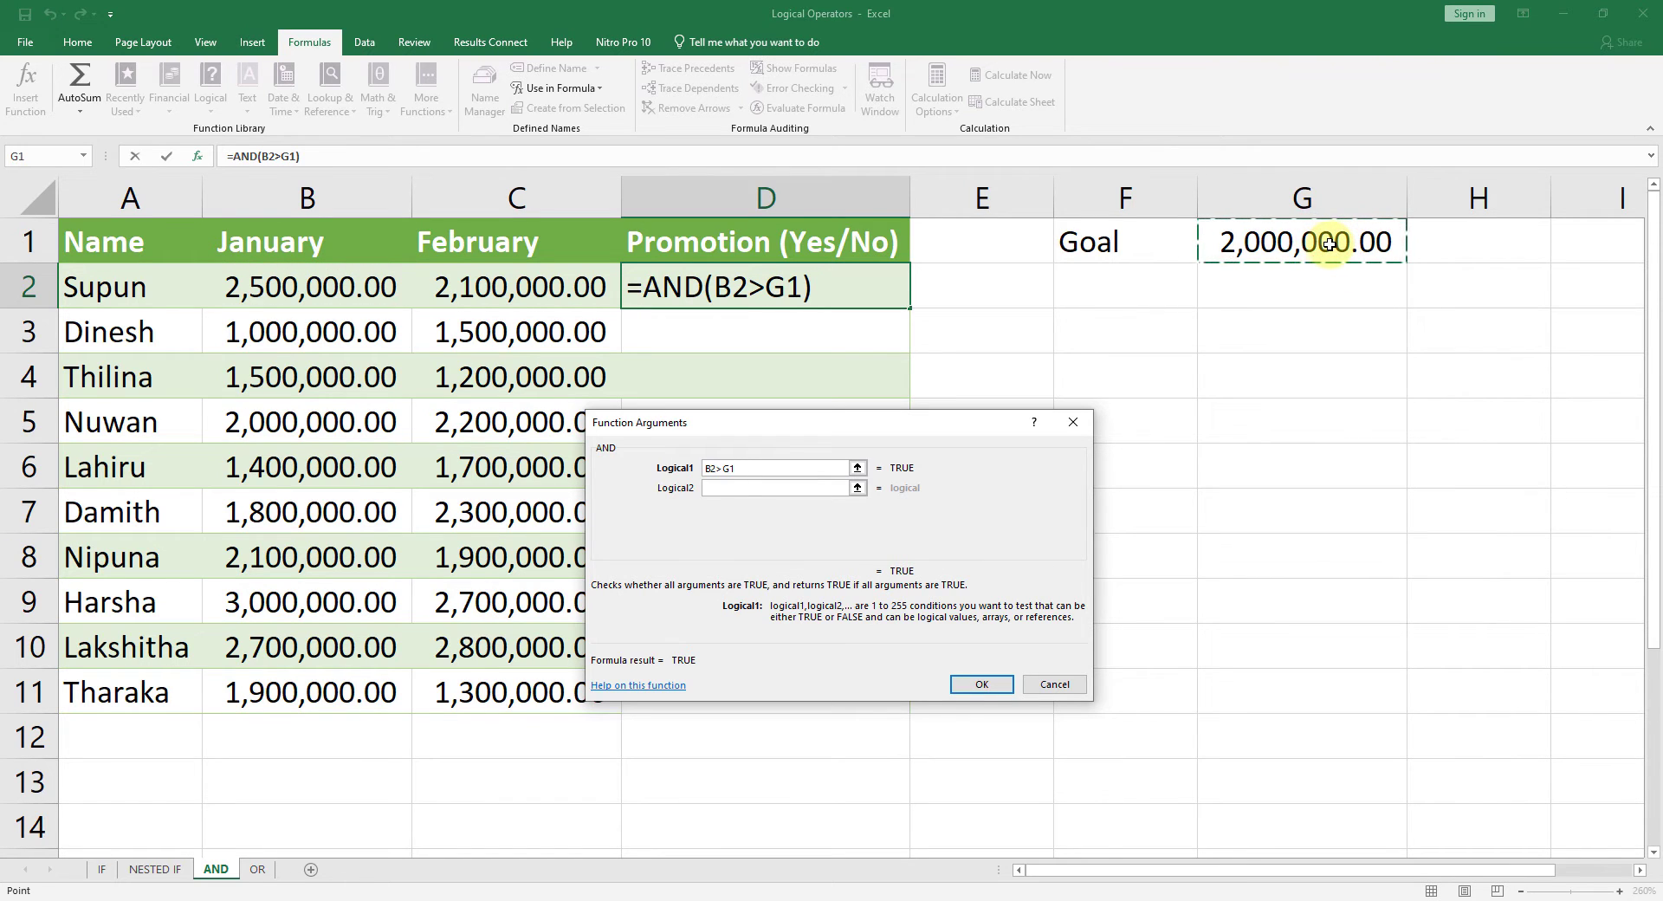
pyautogui.press('F4')
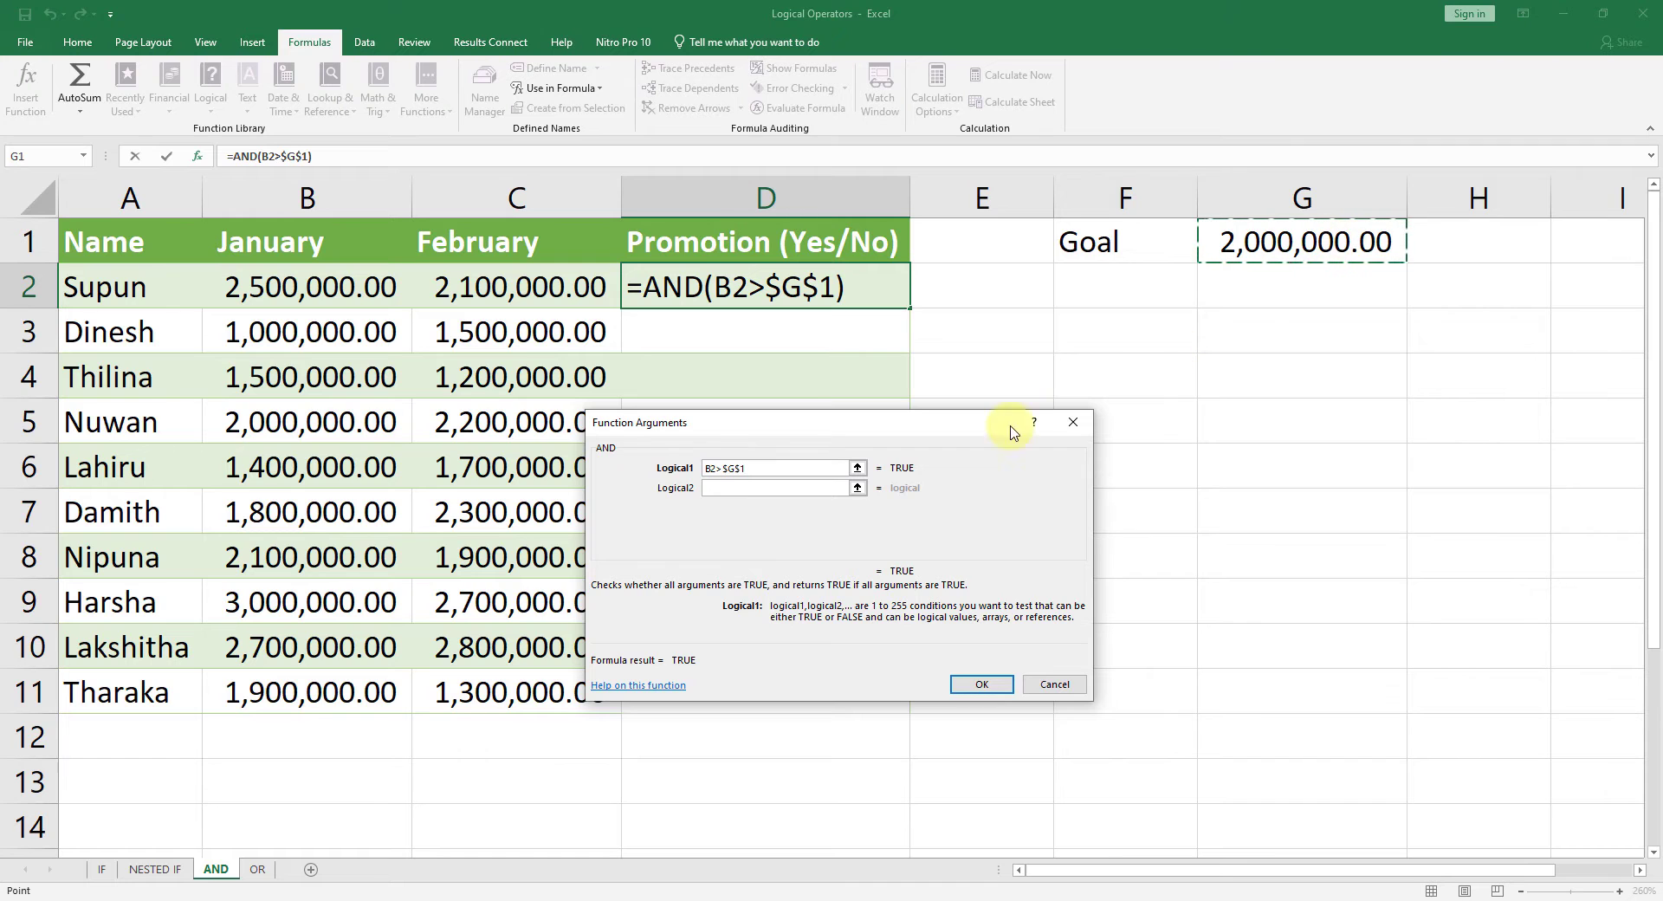
# Step: Set the AND function's second condition to C2>$G$1 and enter the formula in D2
pyautogui.click(750, 489)
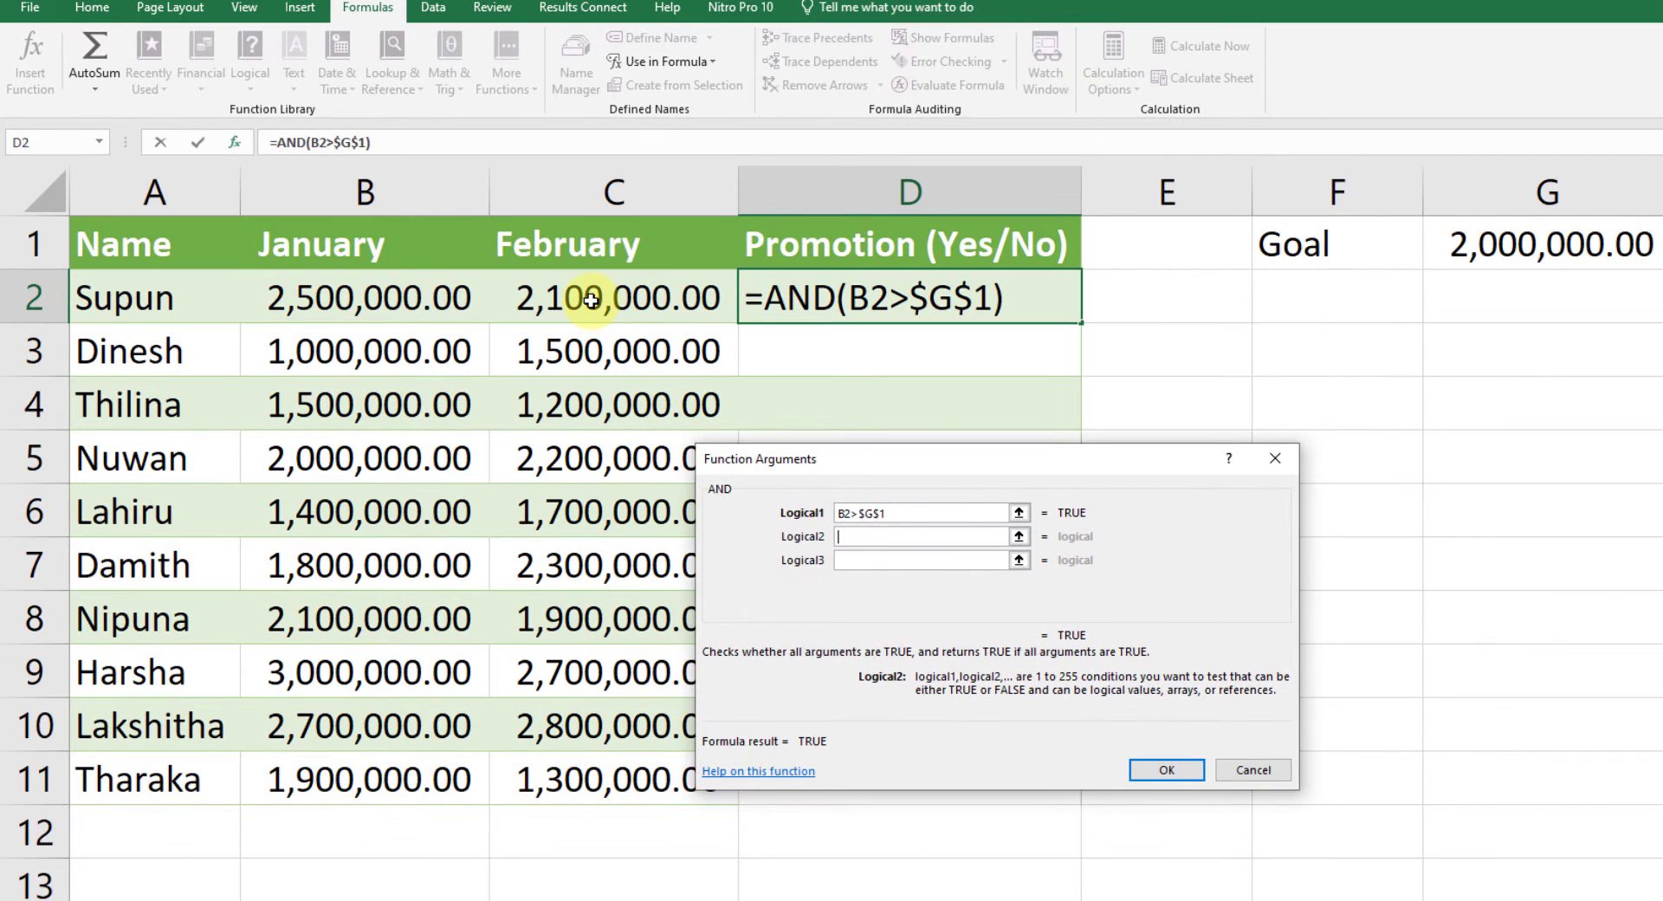
pyautogui.click(591, 300)
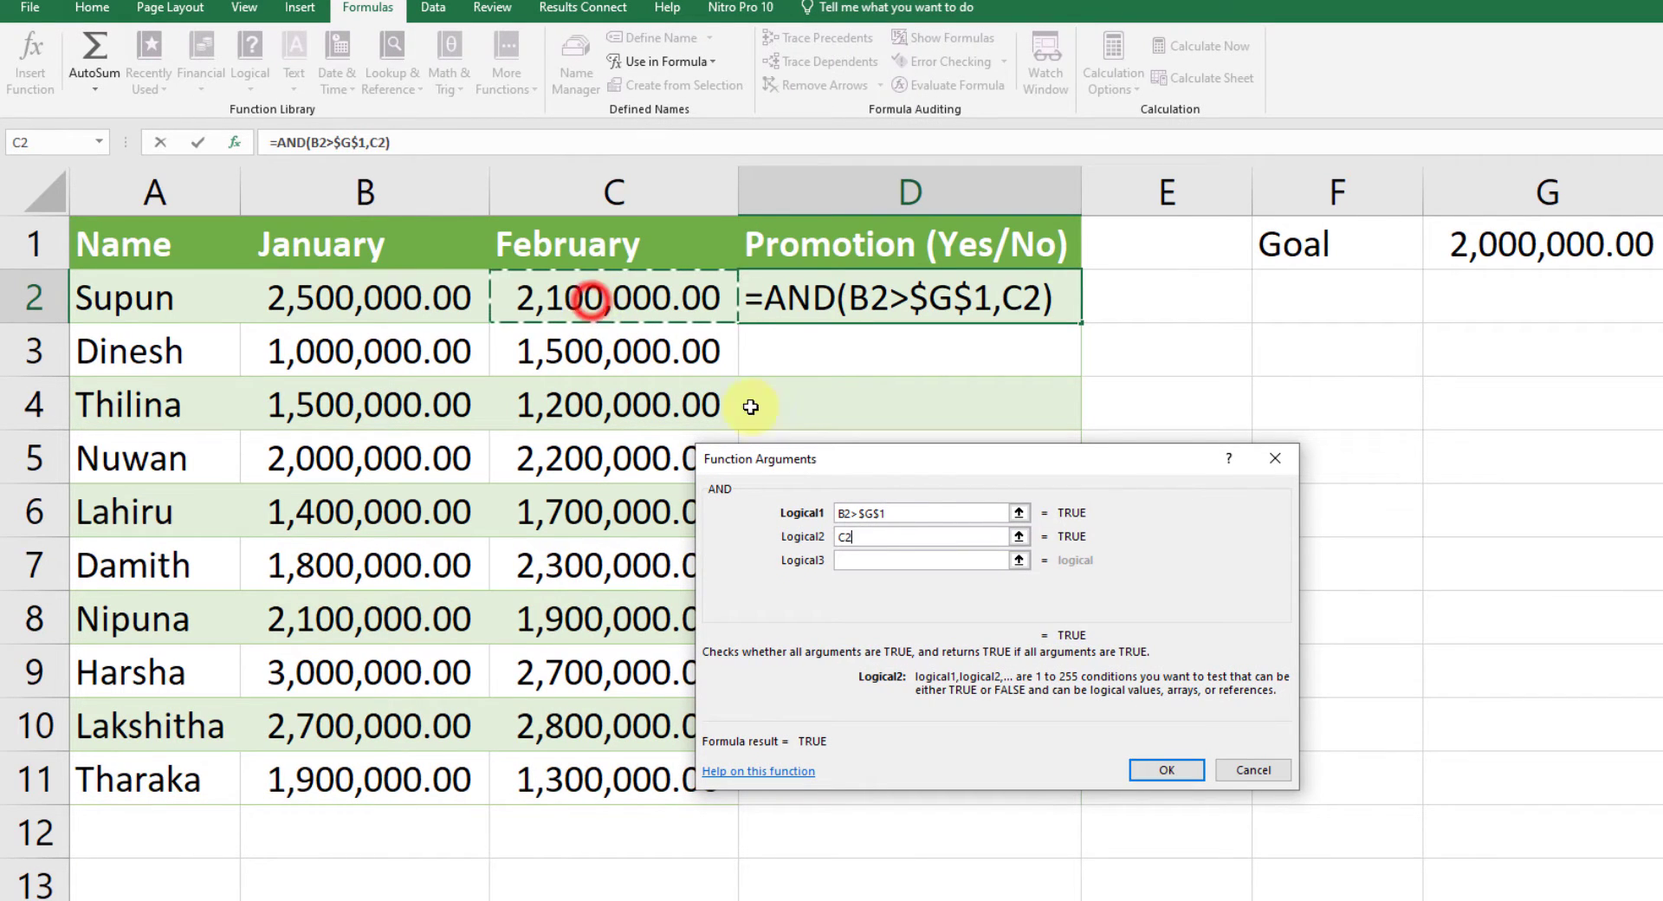
pyautogui.write('>')
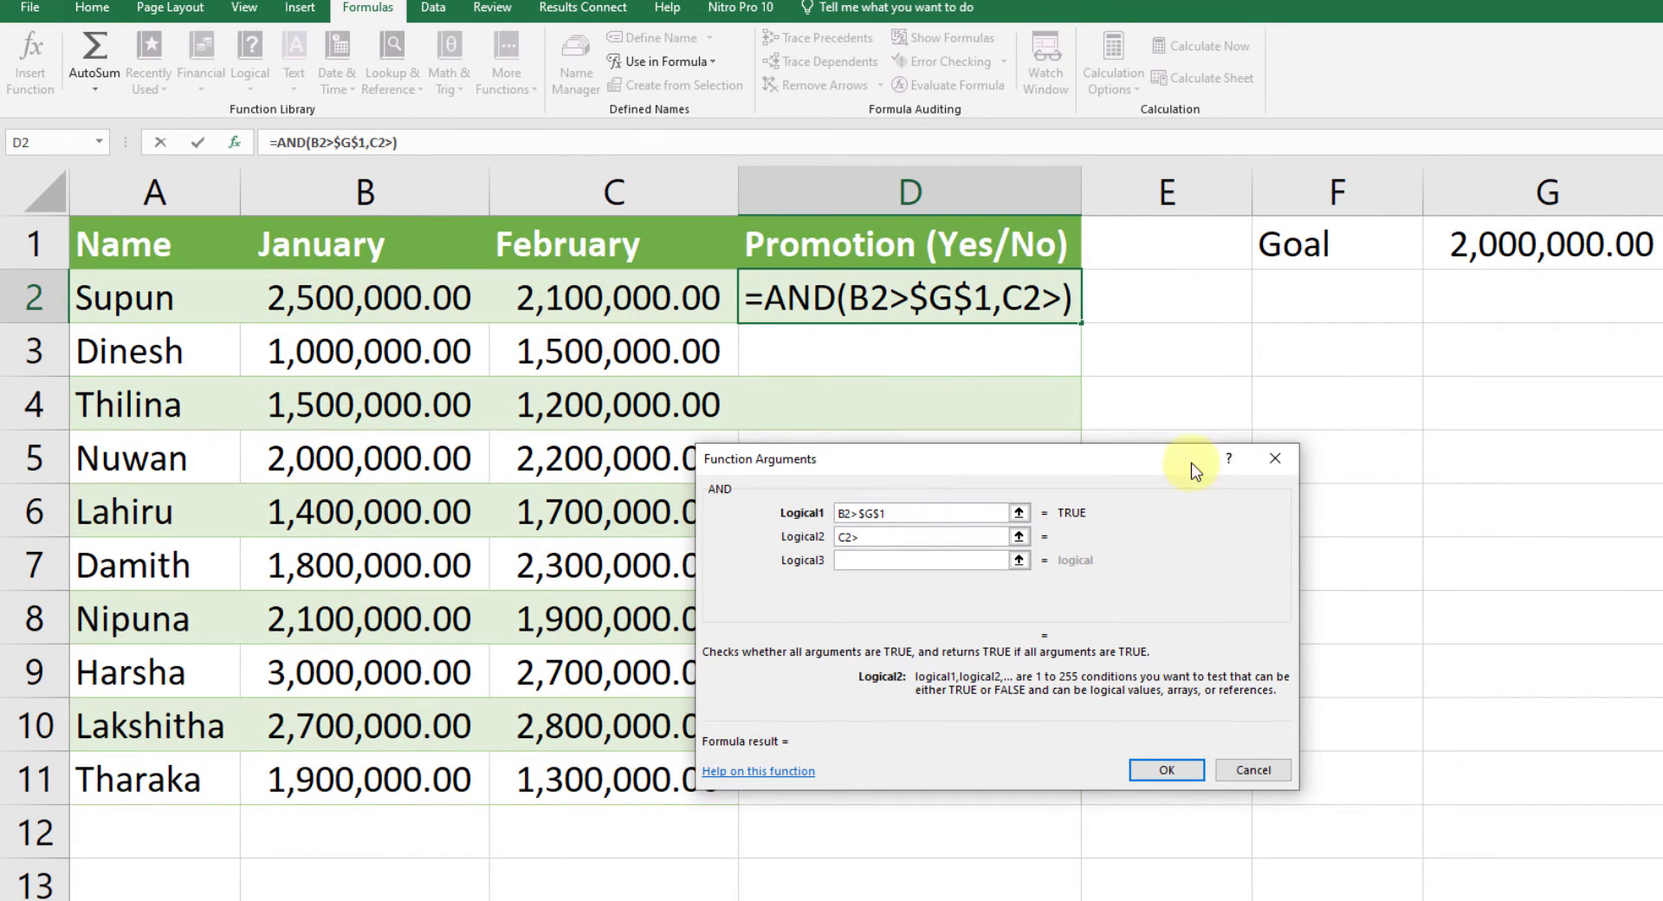
pyautogui.click(1575, 246)
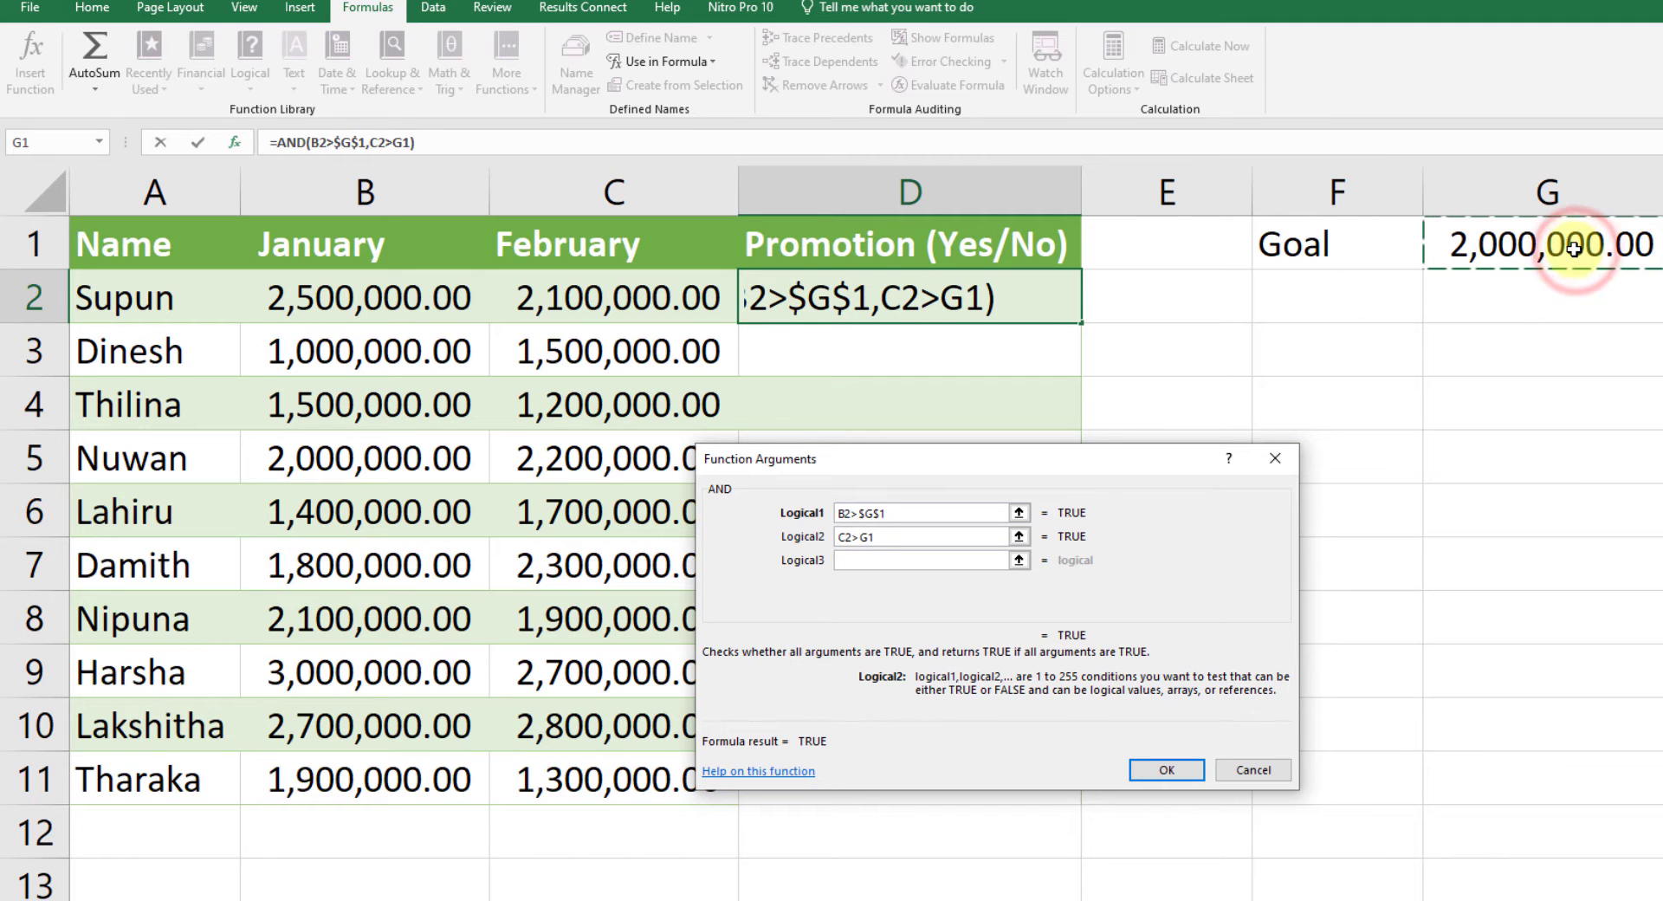
pyautogui.press('F4')
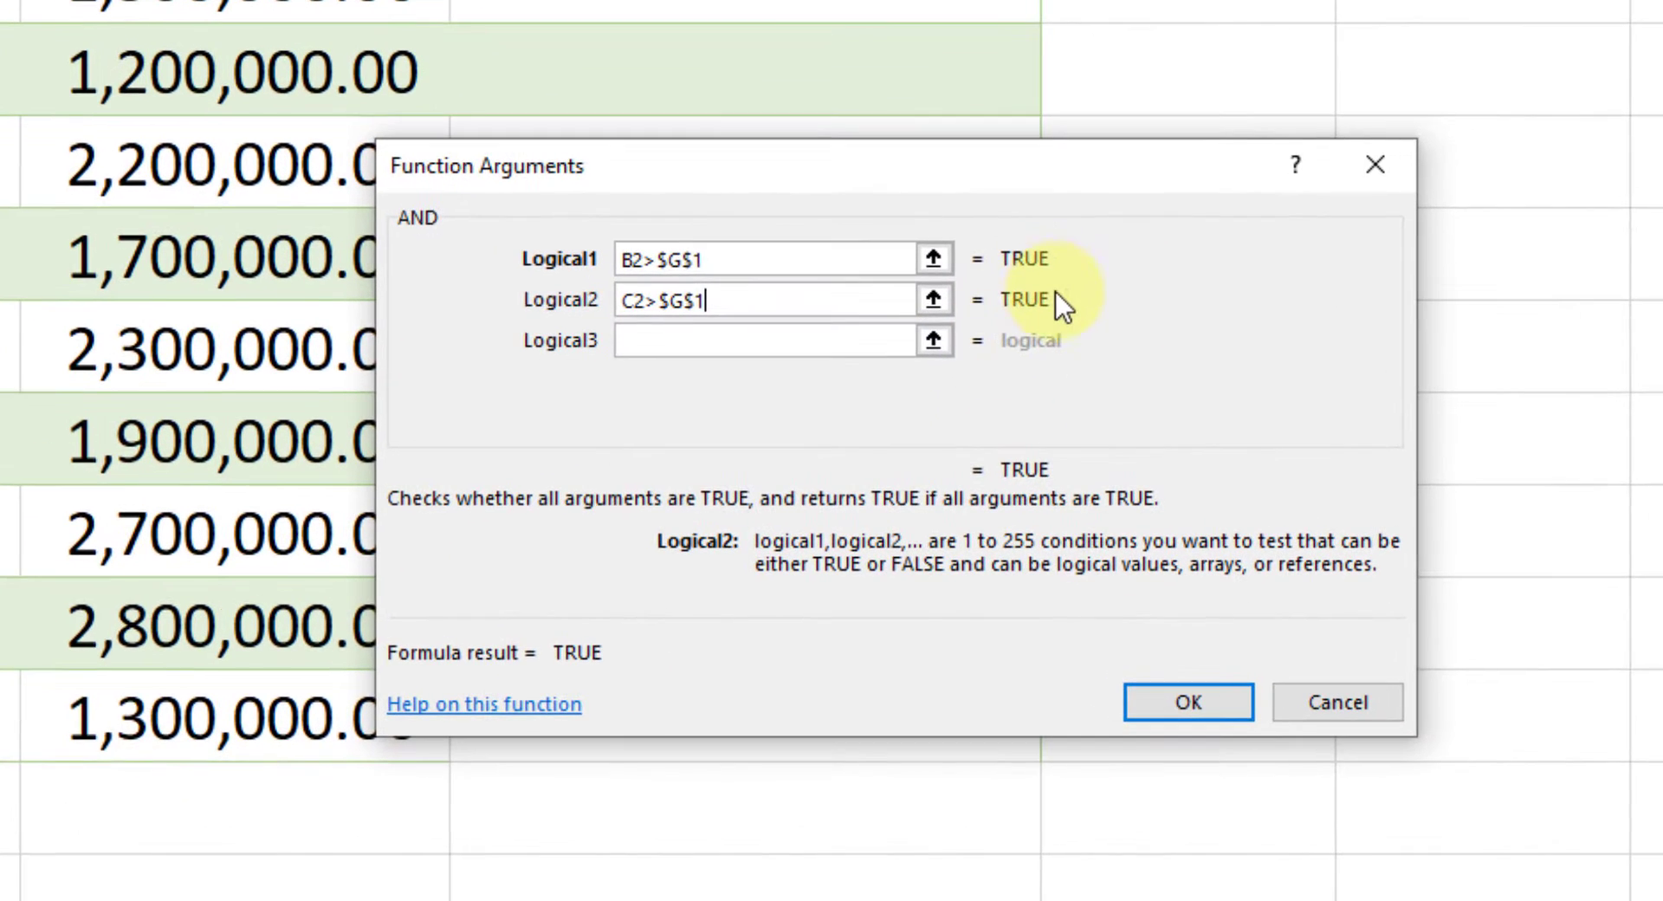
pyautogui.click(712, 339)
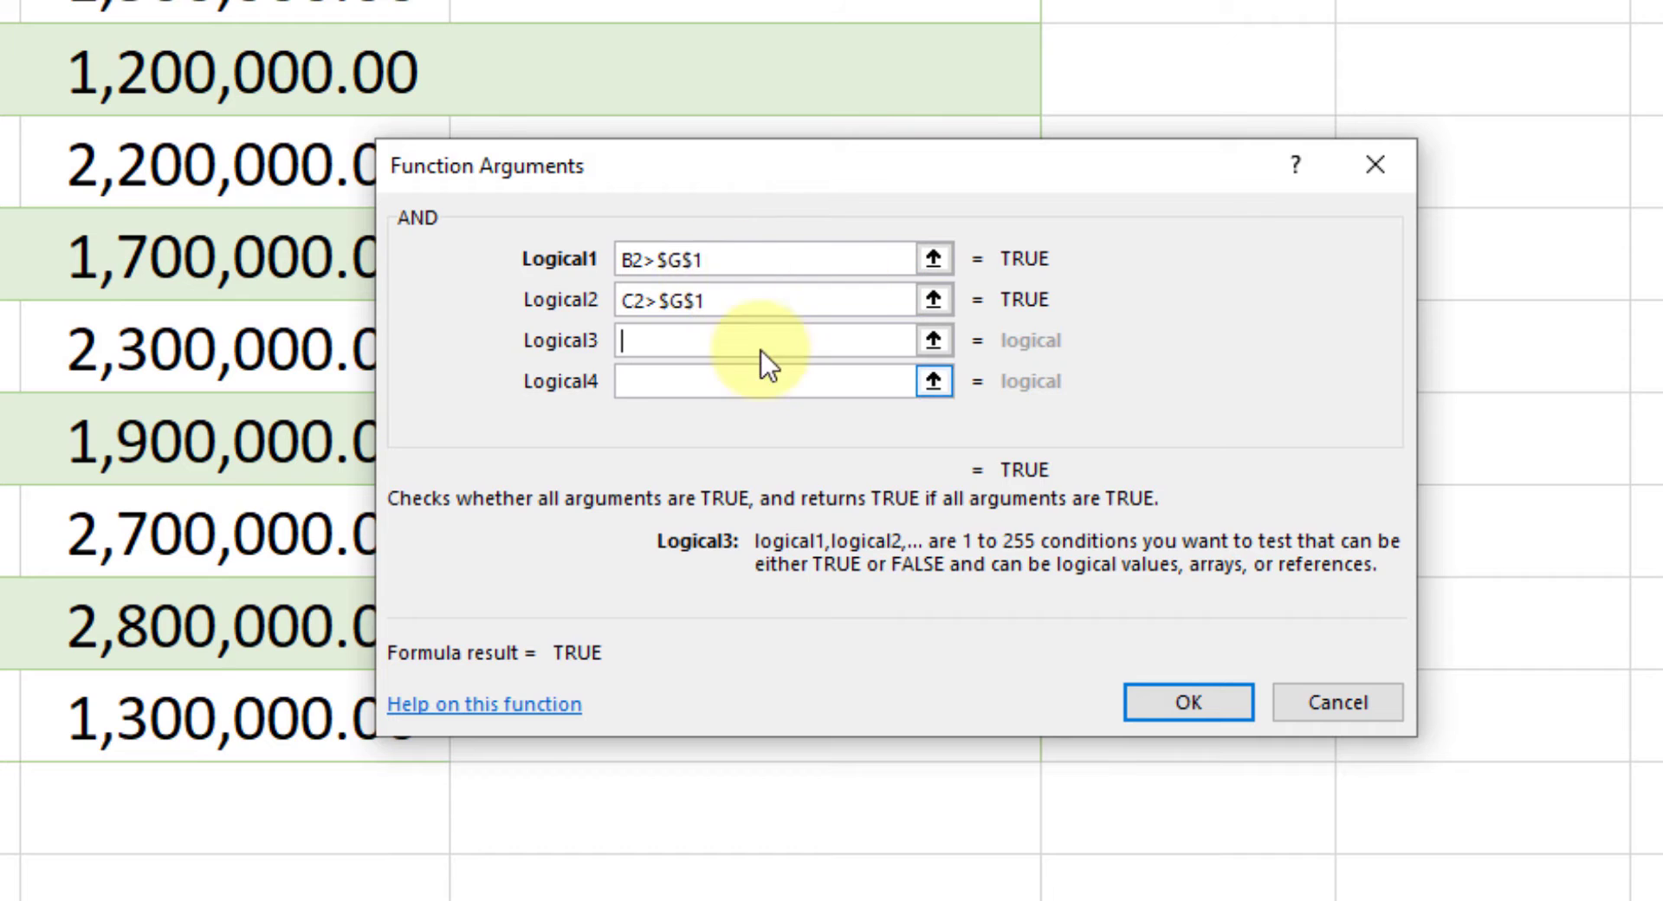
pyautogui.click(1160, 717)
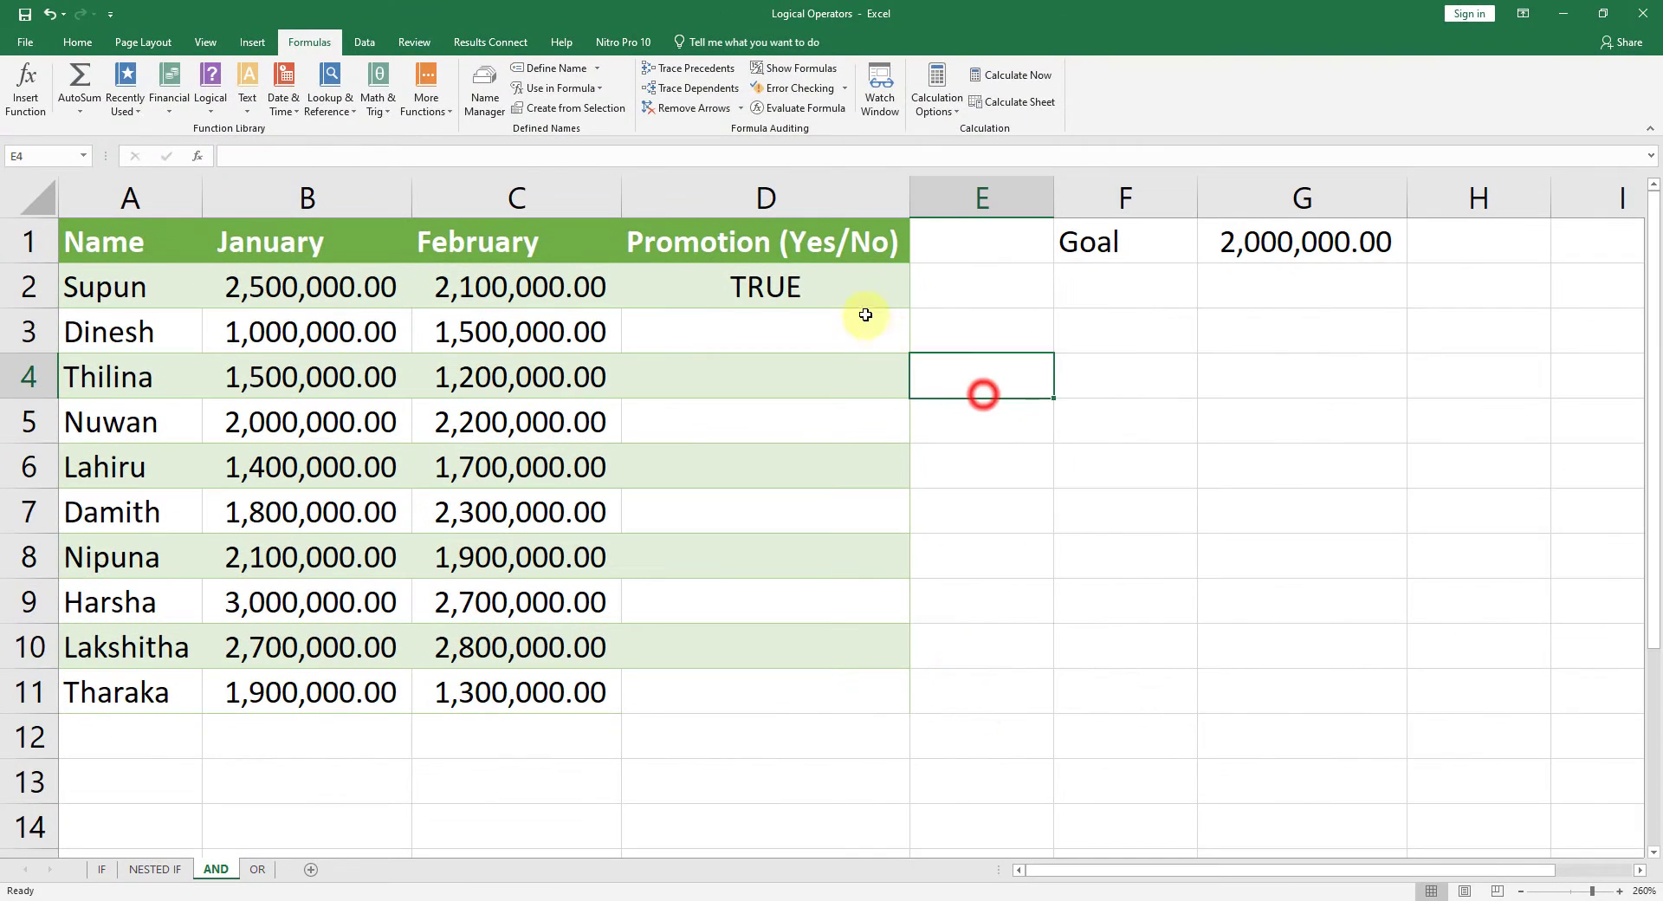
# Step: Fill the AND formula from D2 down through D11
pyautogui.click(848, 305)
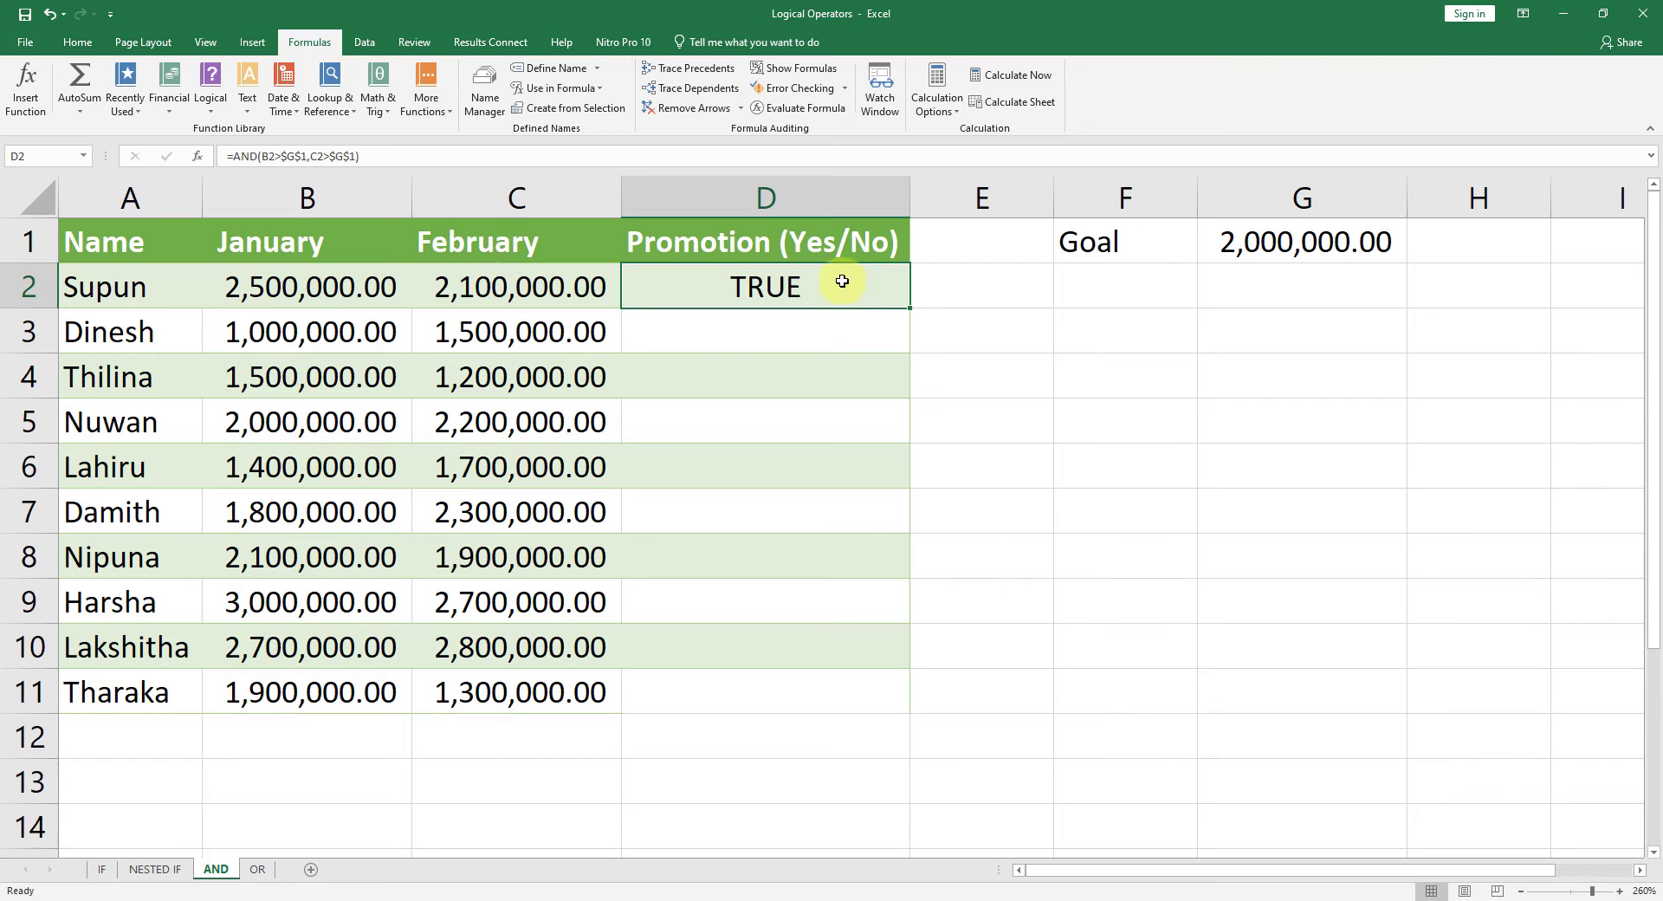
pyautogui.moveTo(915, 304); pyautogui.dragTo(866, 693)
pyautogui.moveTo(1055, 496); pyautogui.dragTo(1053, 486)
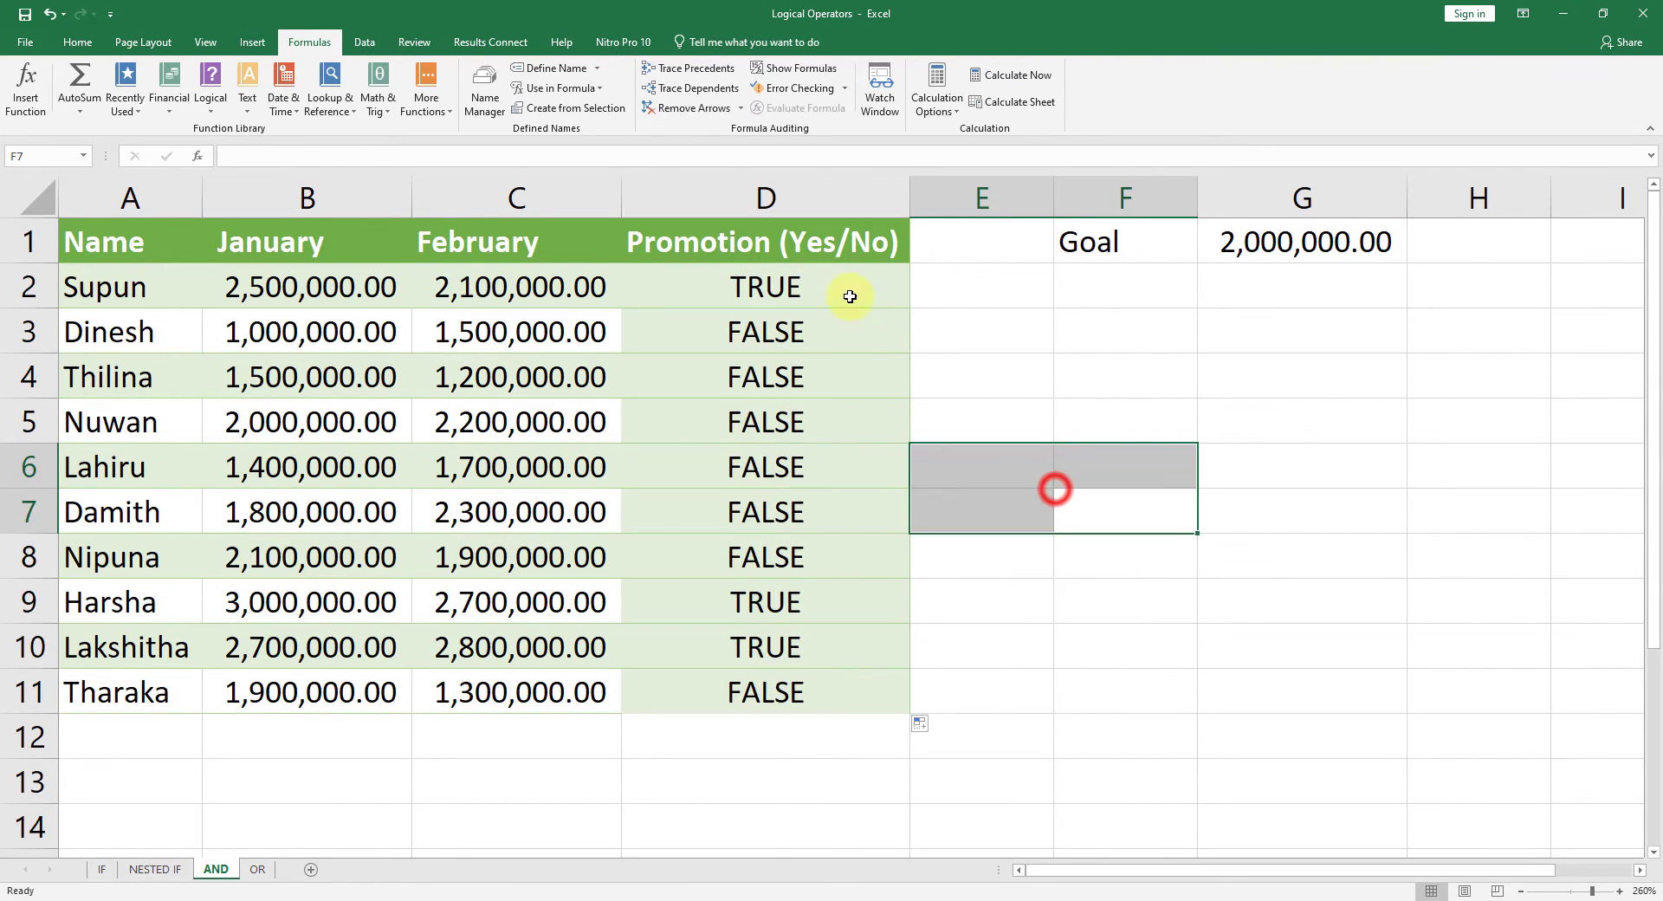
pyautogui.click(813, 290)
pyautogui.click(814, 602)
pyautogui.click(804, 707)
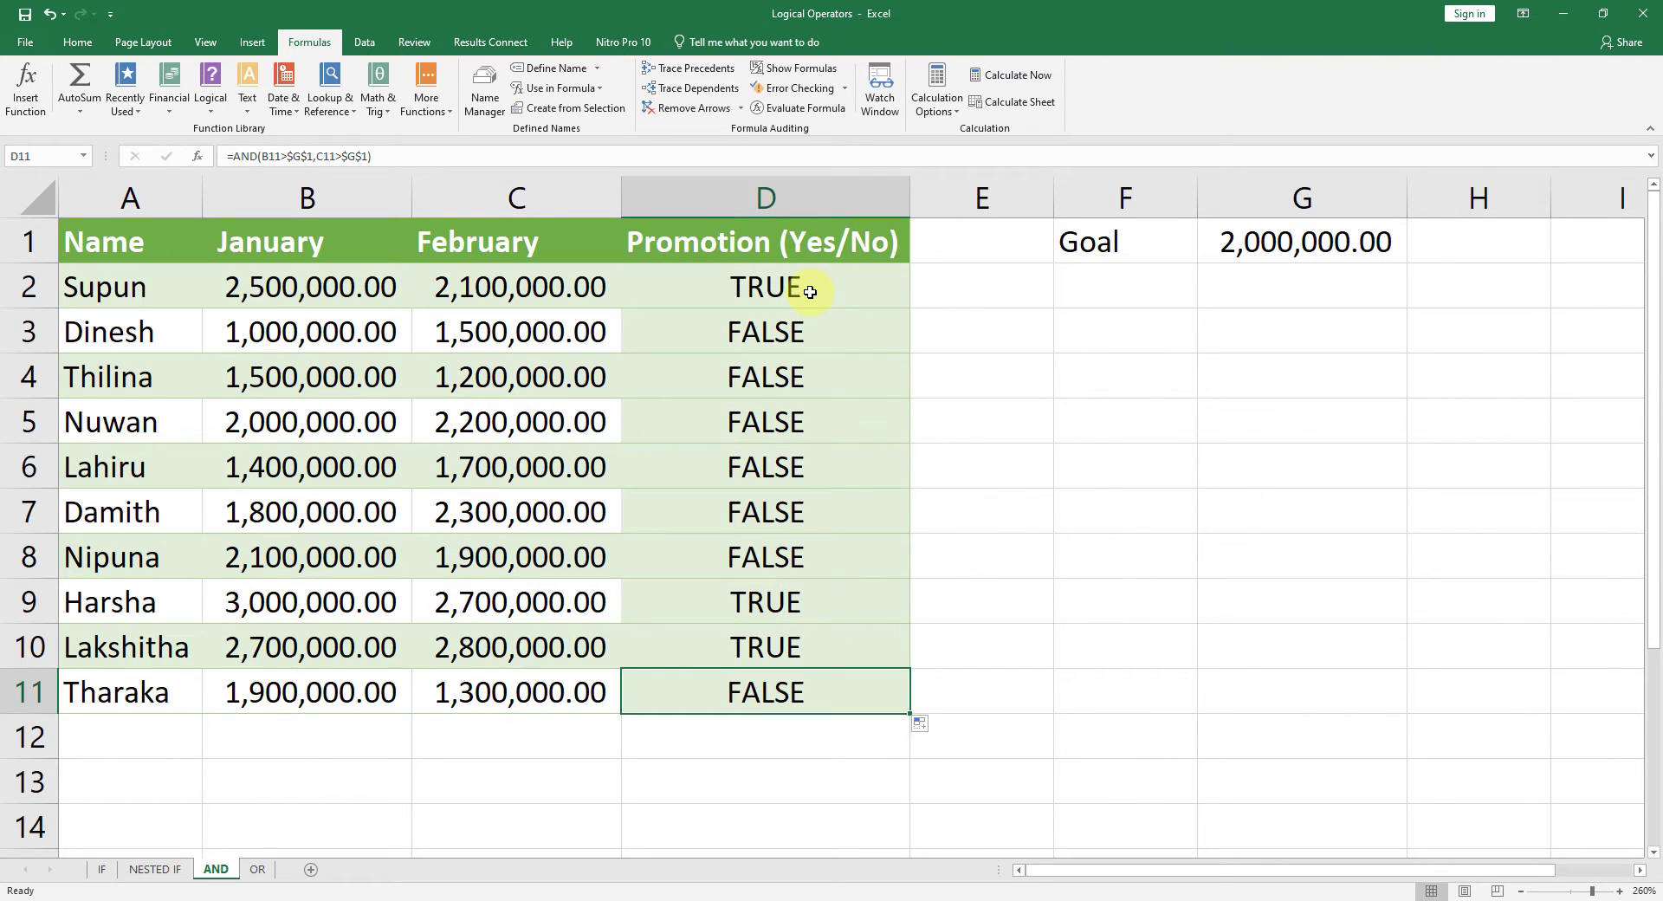
# Step: Wrap the AND formula in D2 in an IF function, using the AND expression as its logical test
pyautogui.click(810, 292)
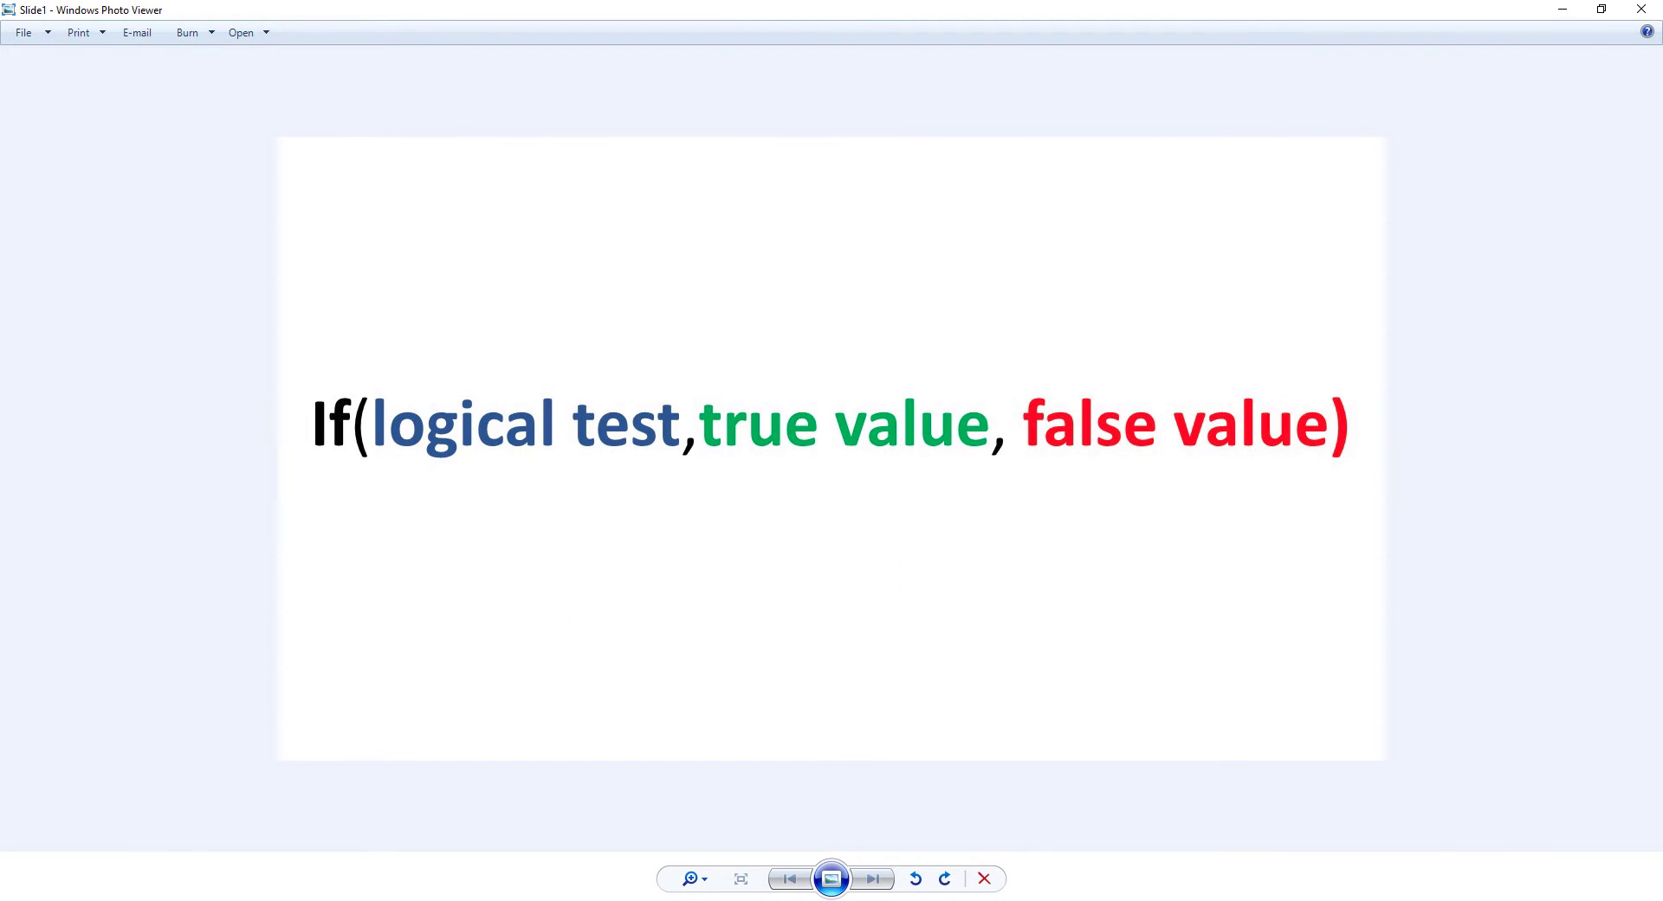
pyautogui.click(1562, 9)
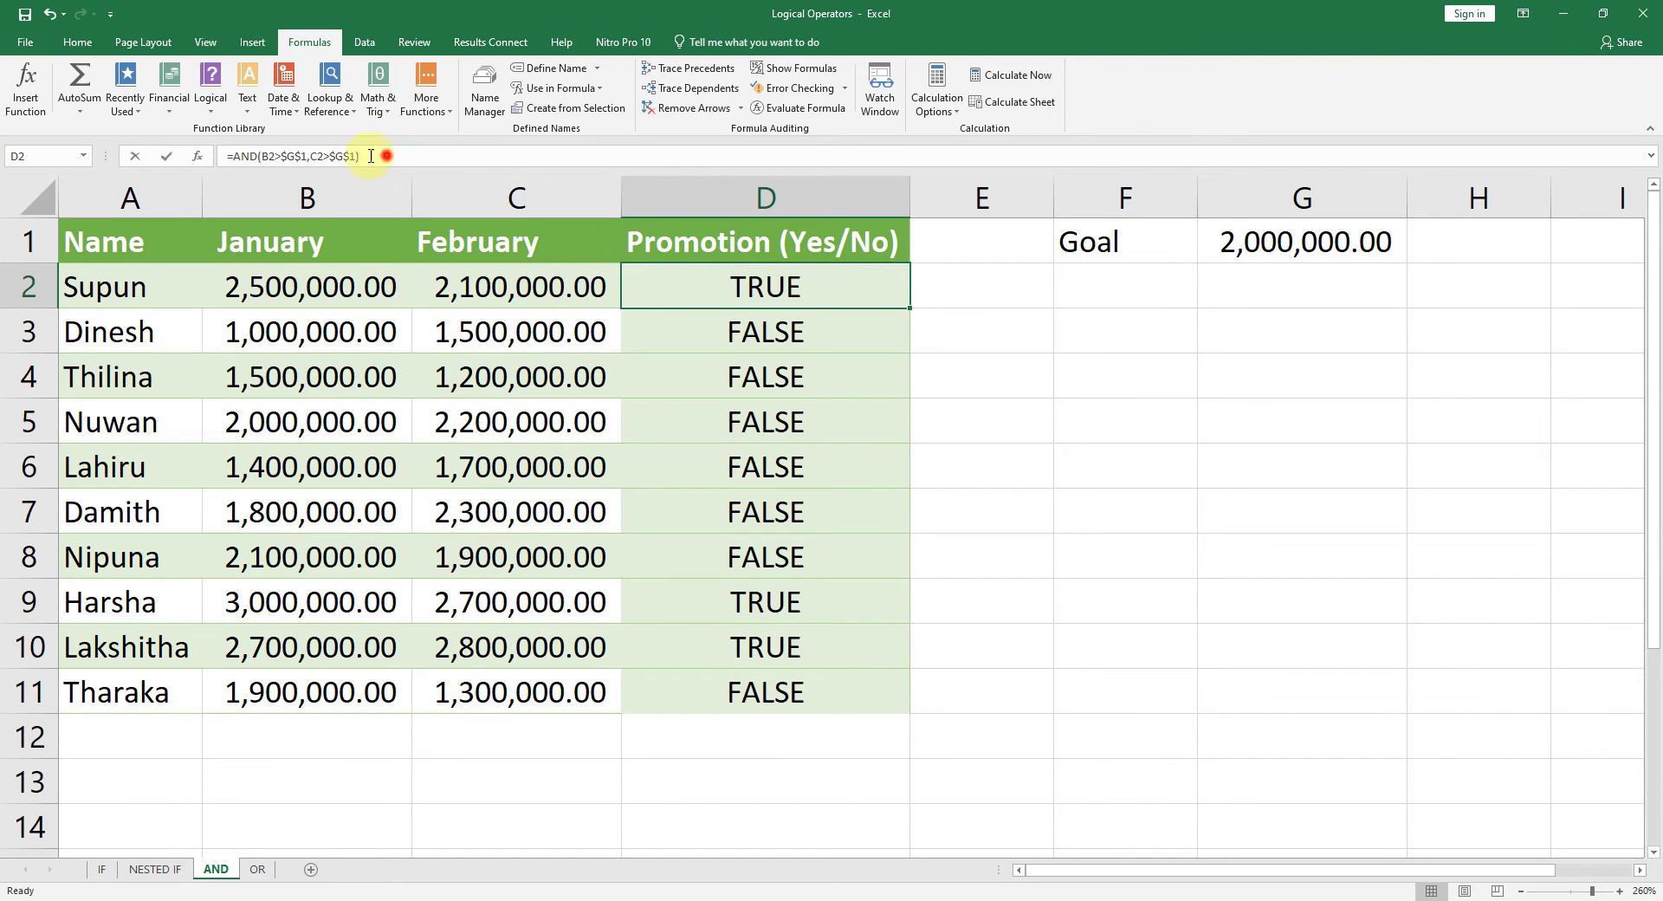
pyautogui.moveTo(387, 156); pyautogui.dragTo(236, 156)
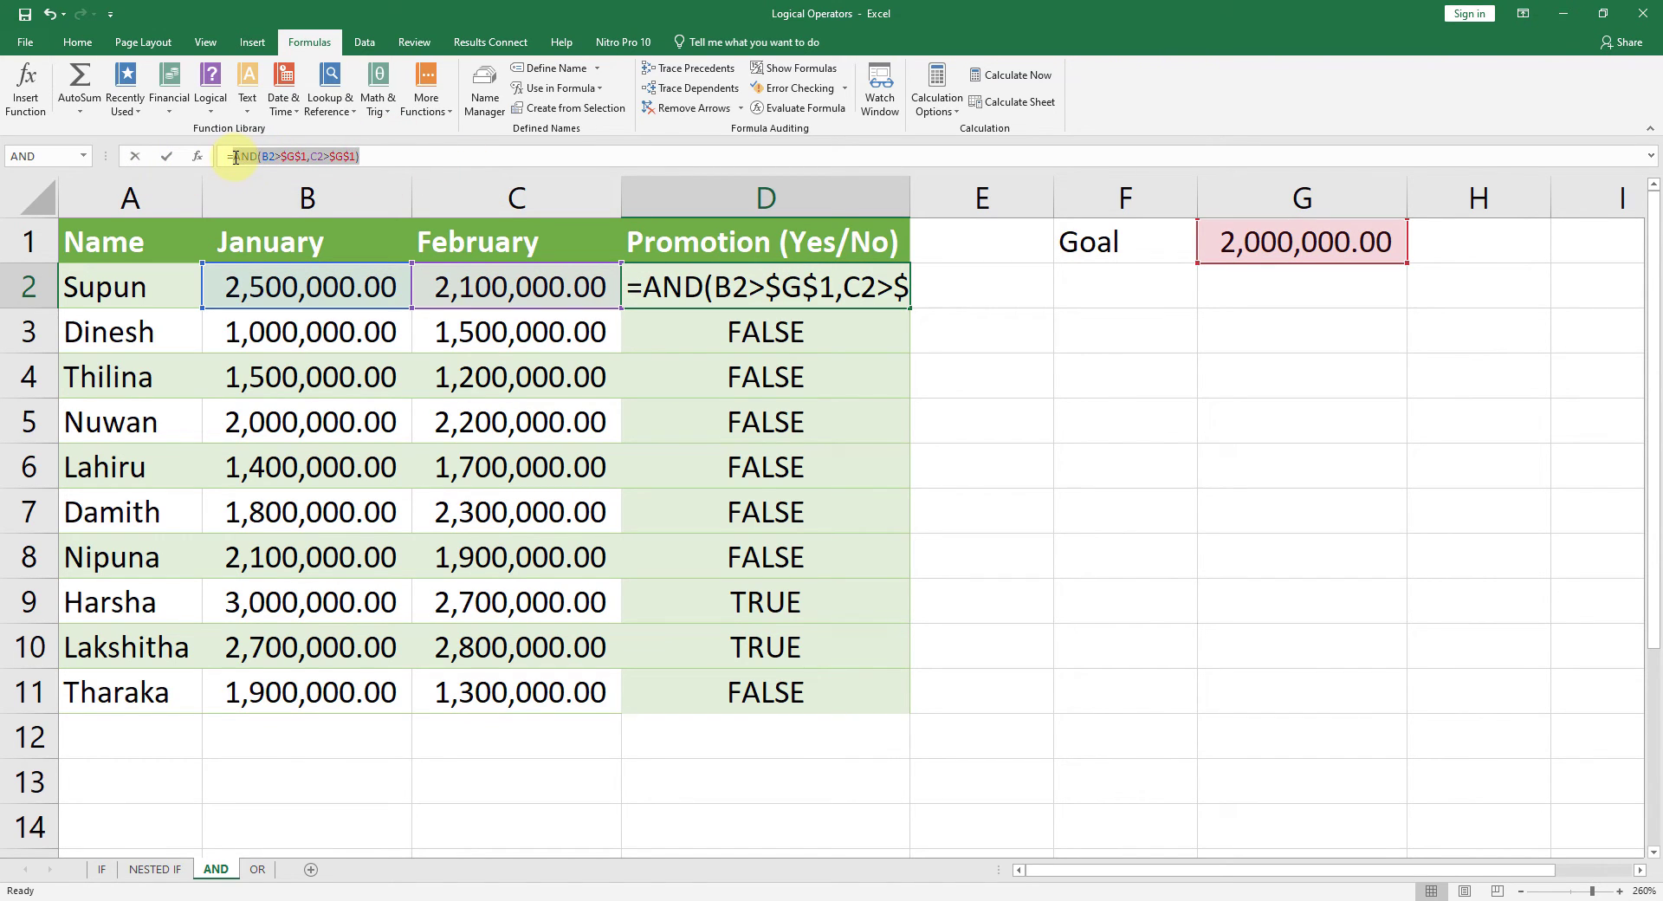
pyautogui.click(401, 156)
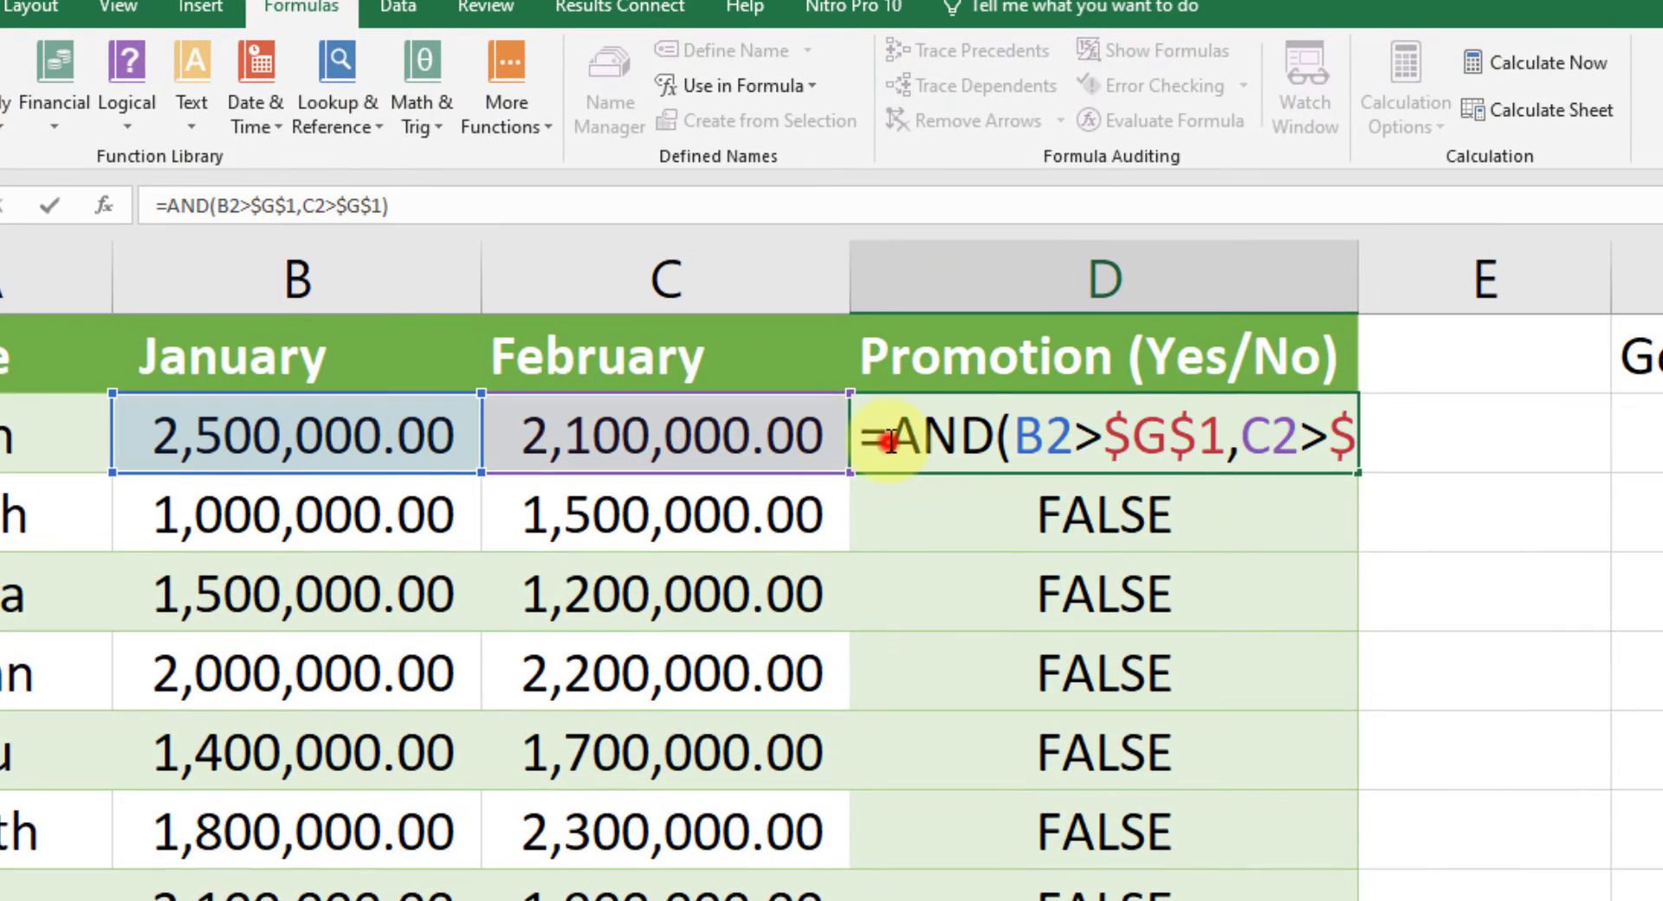
pyautogui.click(643, 287)
pyautogui.write('if')
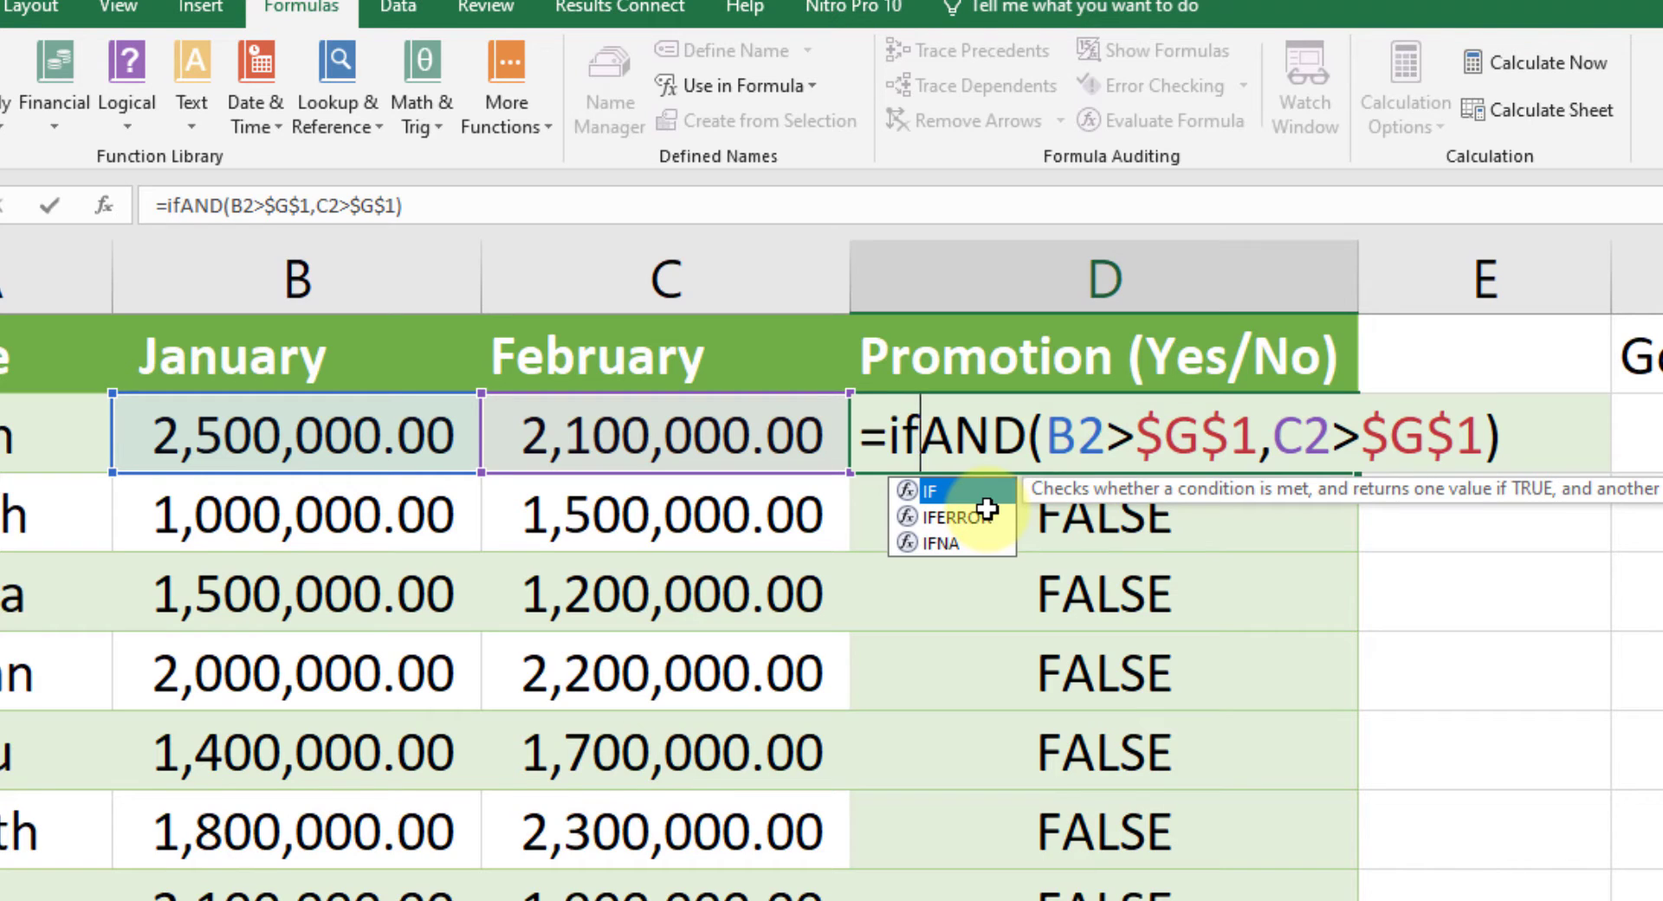
pyautogui.write('(')
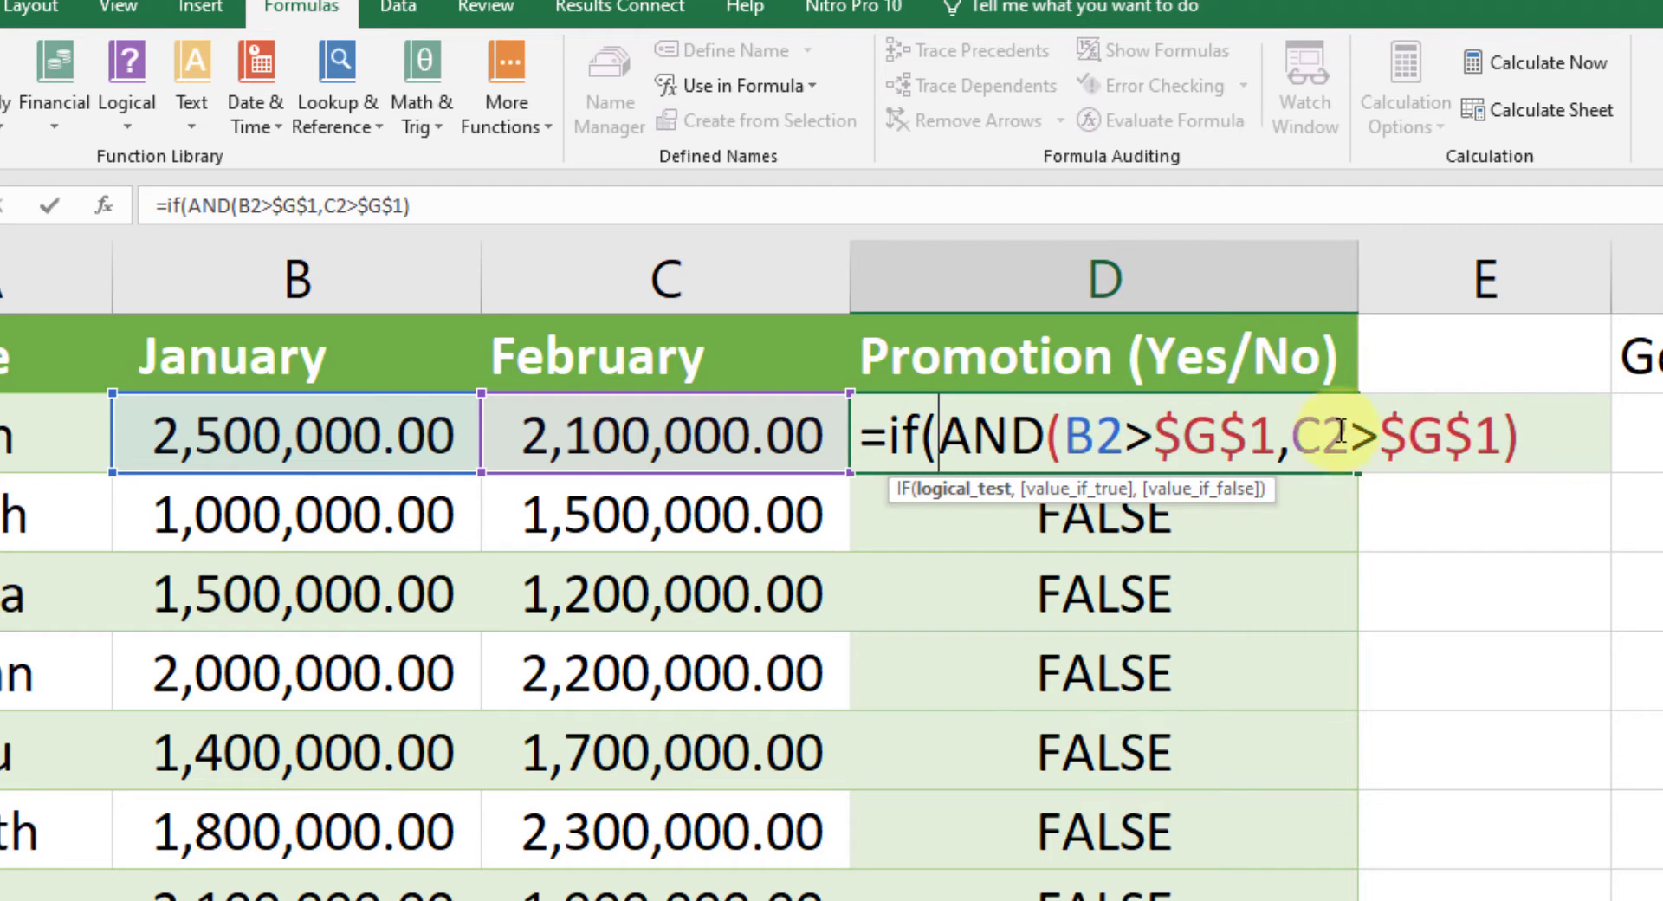
pyautogui.click(1522, 448)
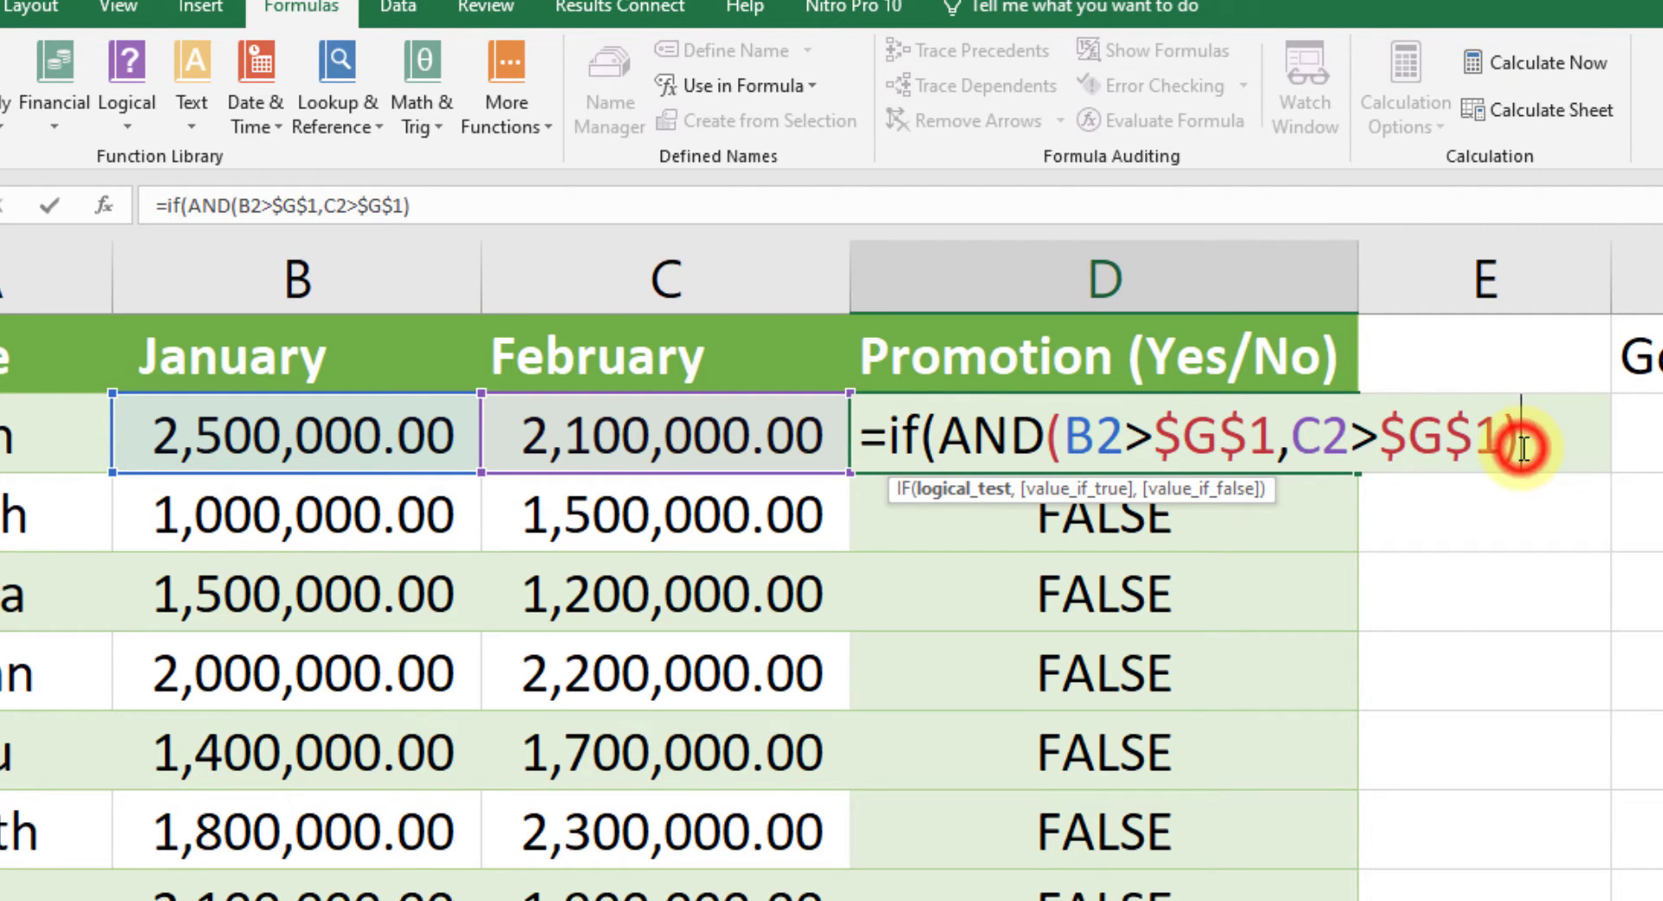
pyautogui.write(',')
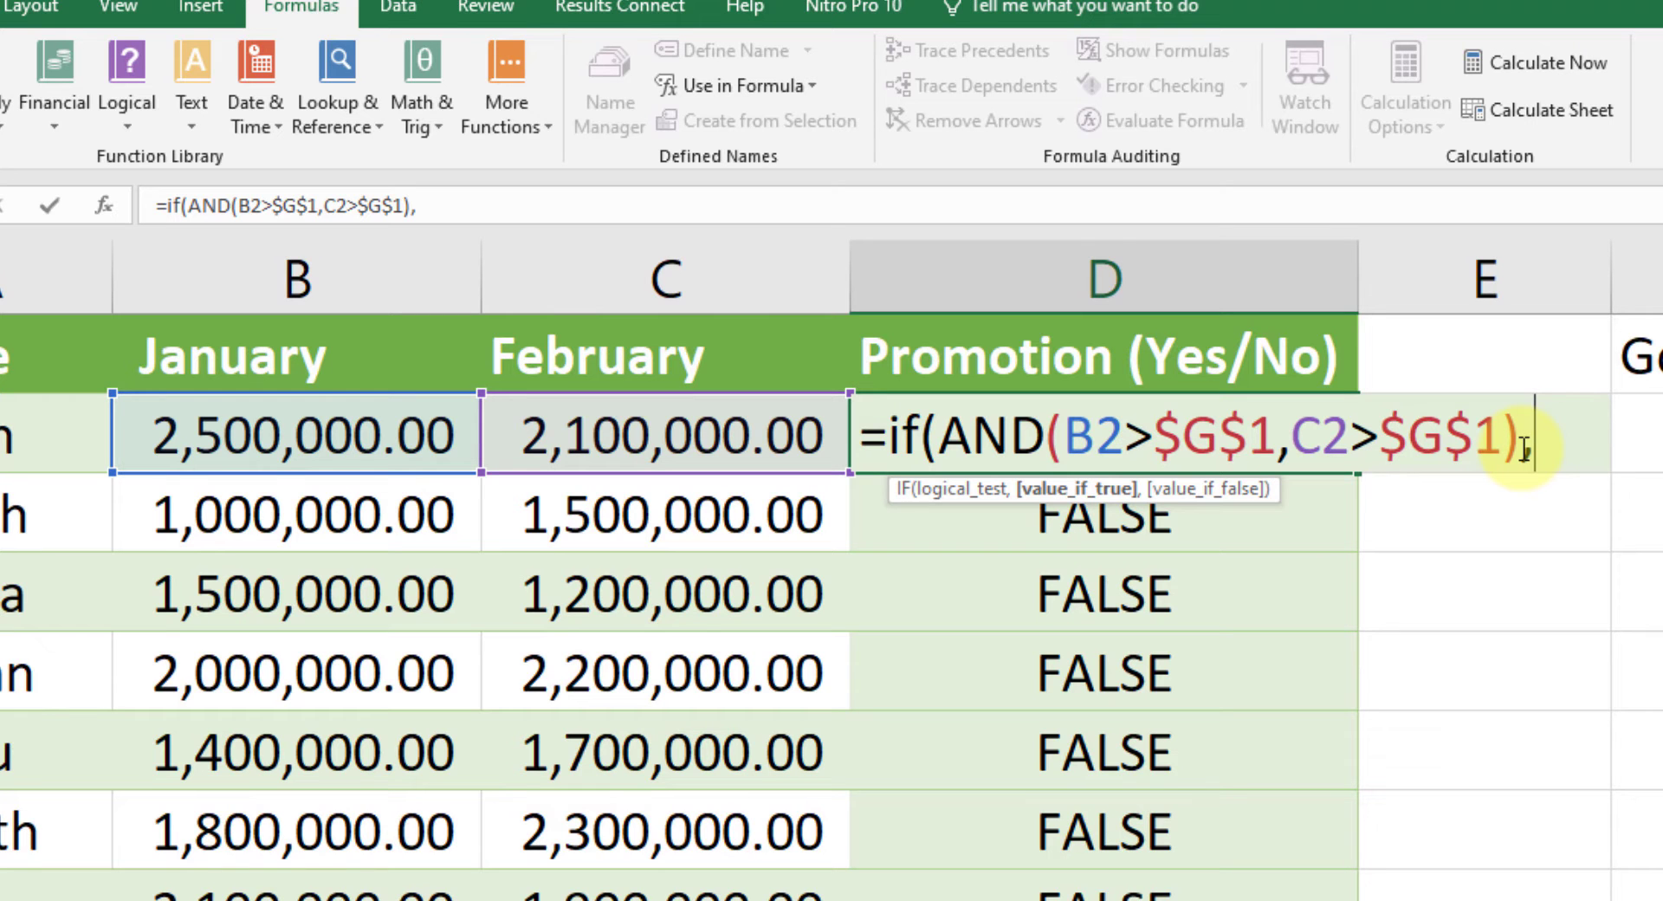
# Step: Set the IF function's true value to "YES" and its false value to "NO", and enter the formula in D2
pyautogui.write('"')
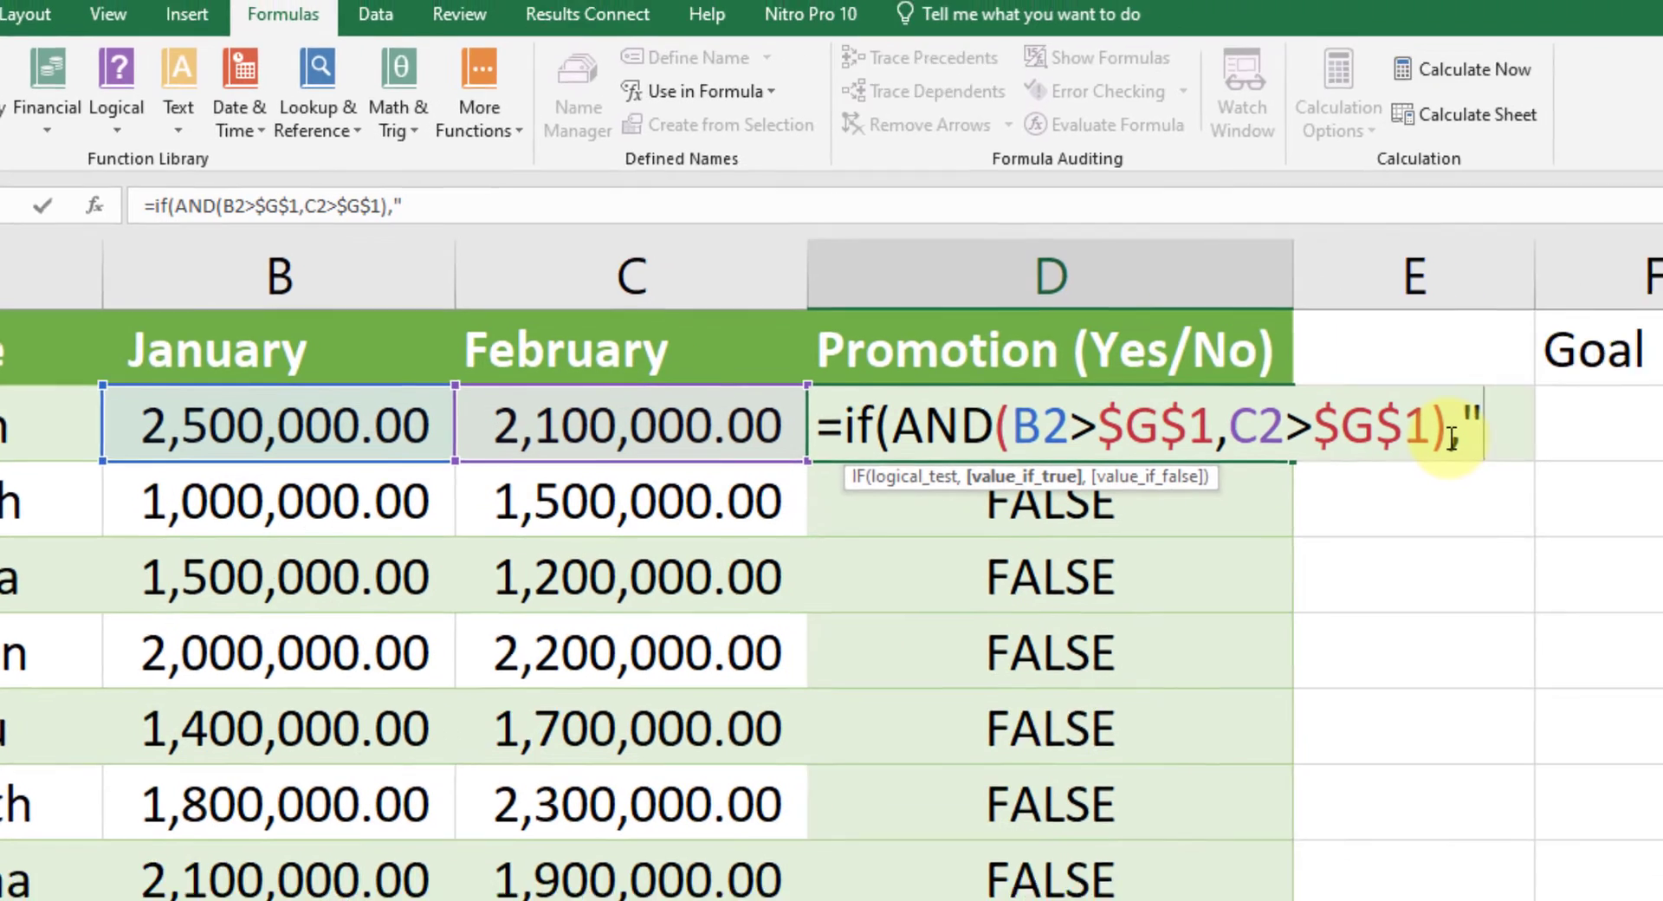
pyautogui.write('YES')
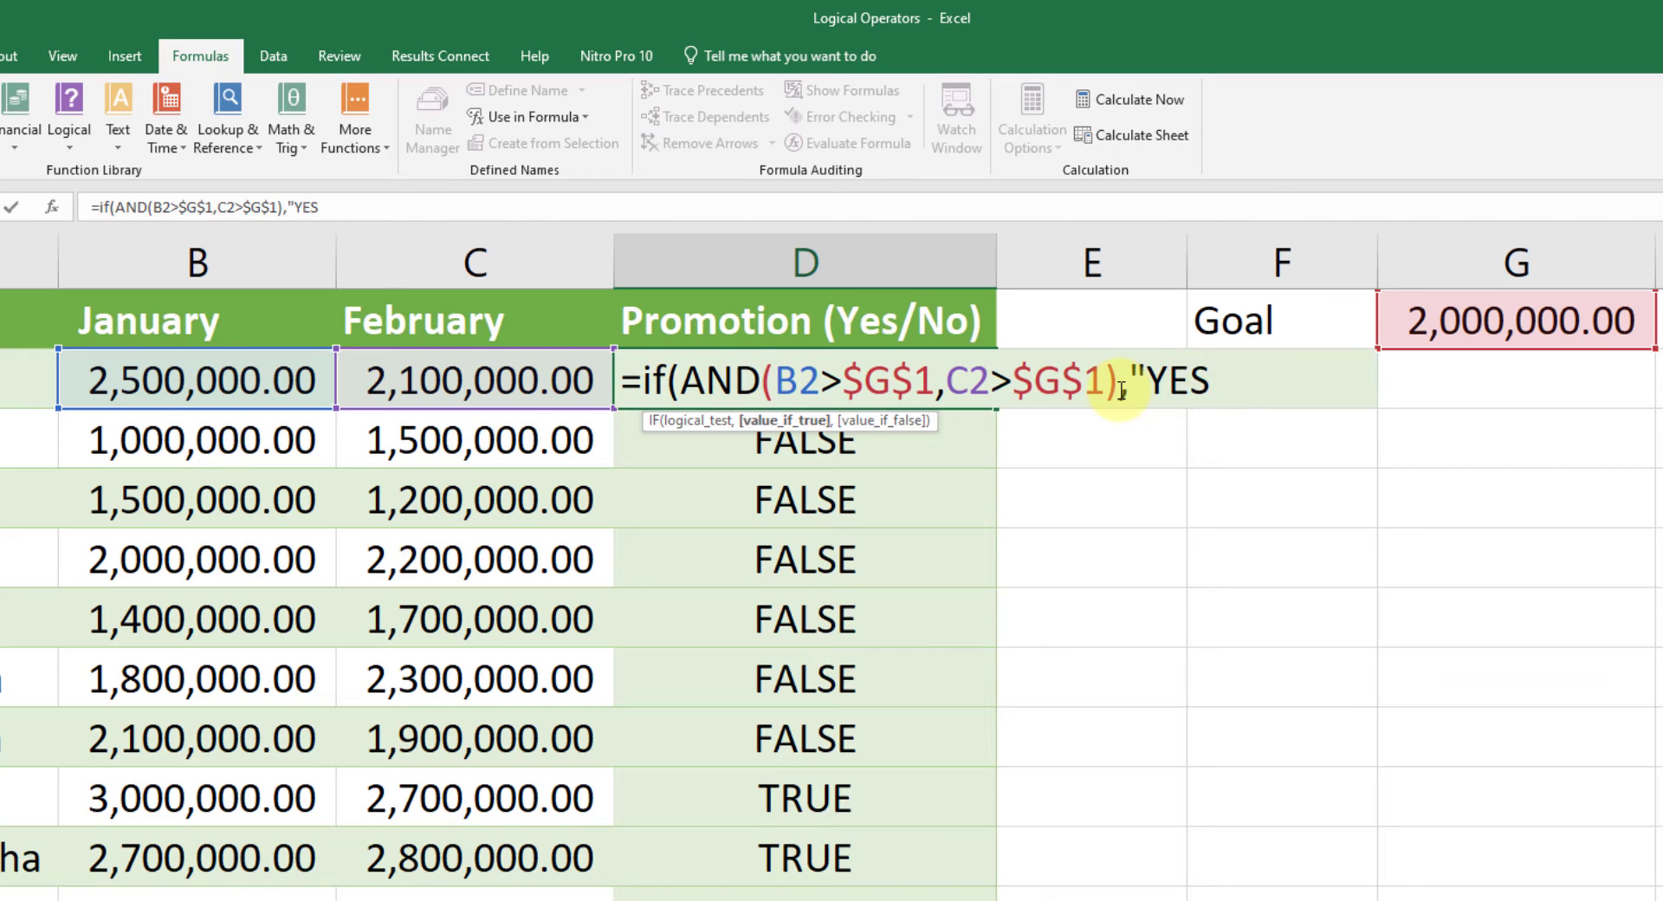
pyautogui.write('",')
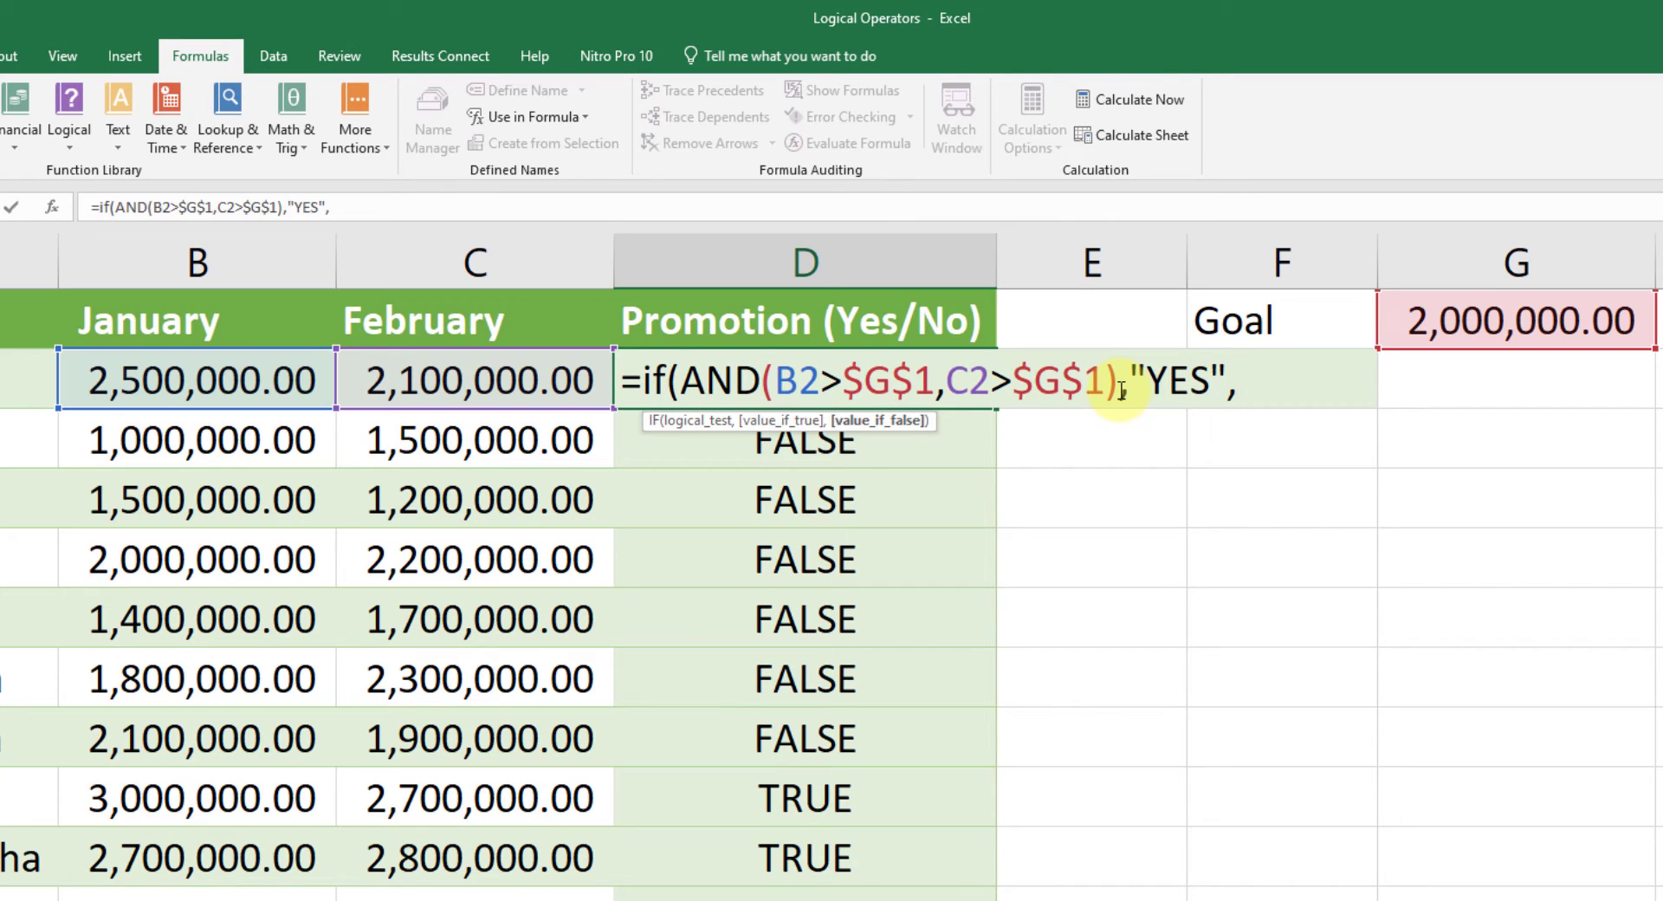
pyautogui.write('"NO"')
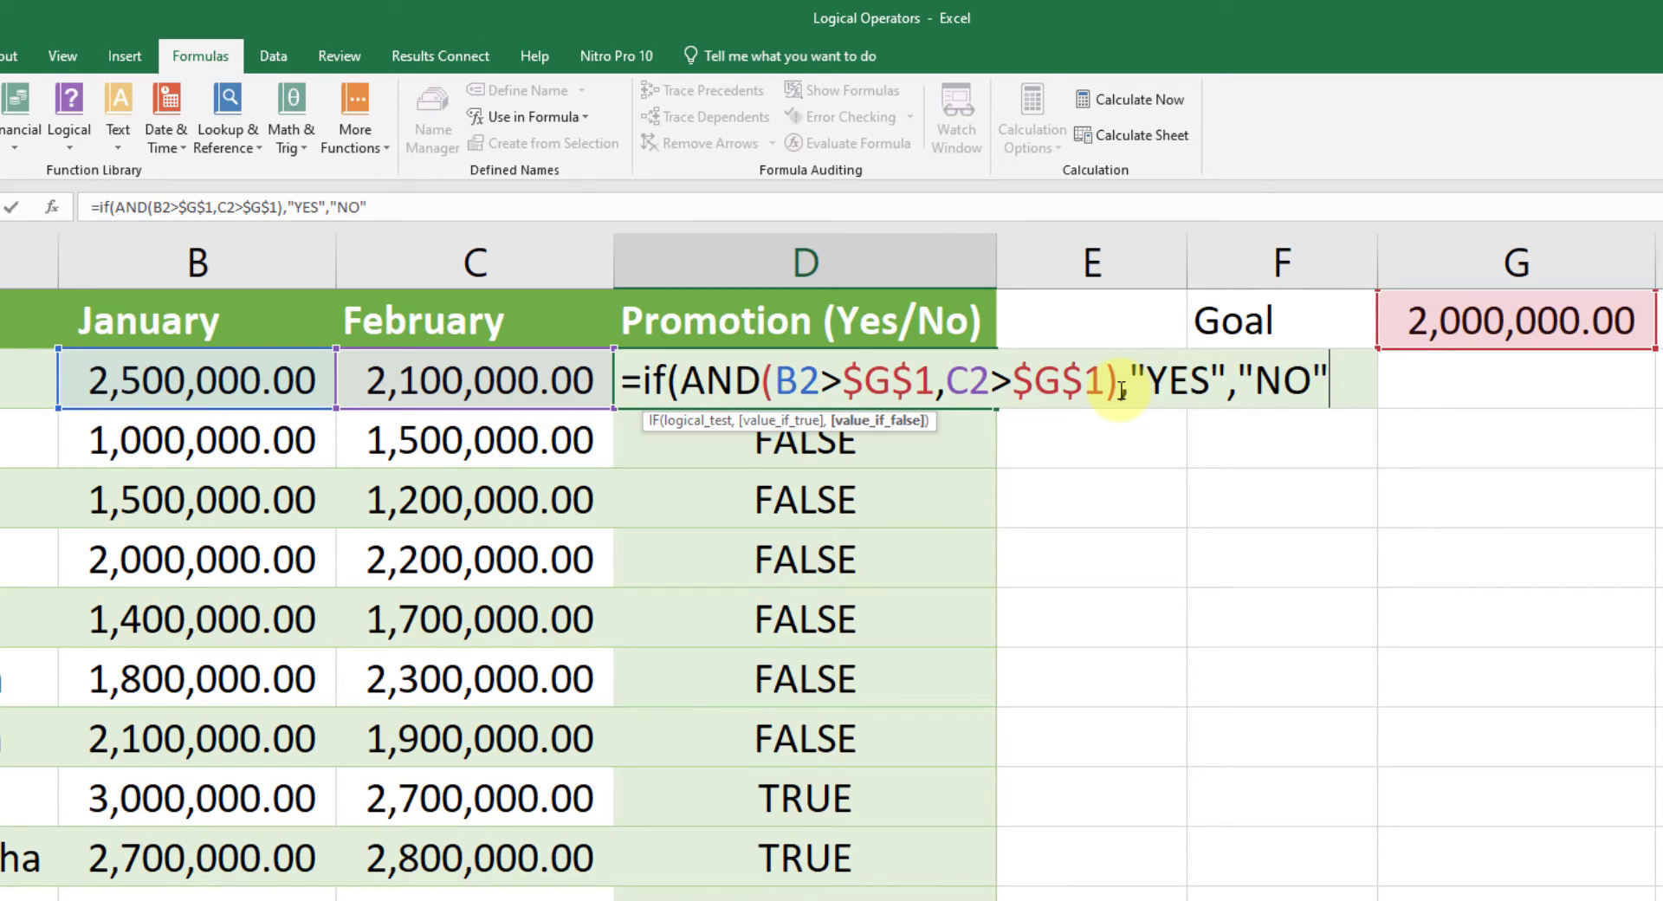
pyautogui.write(')')
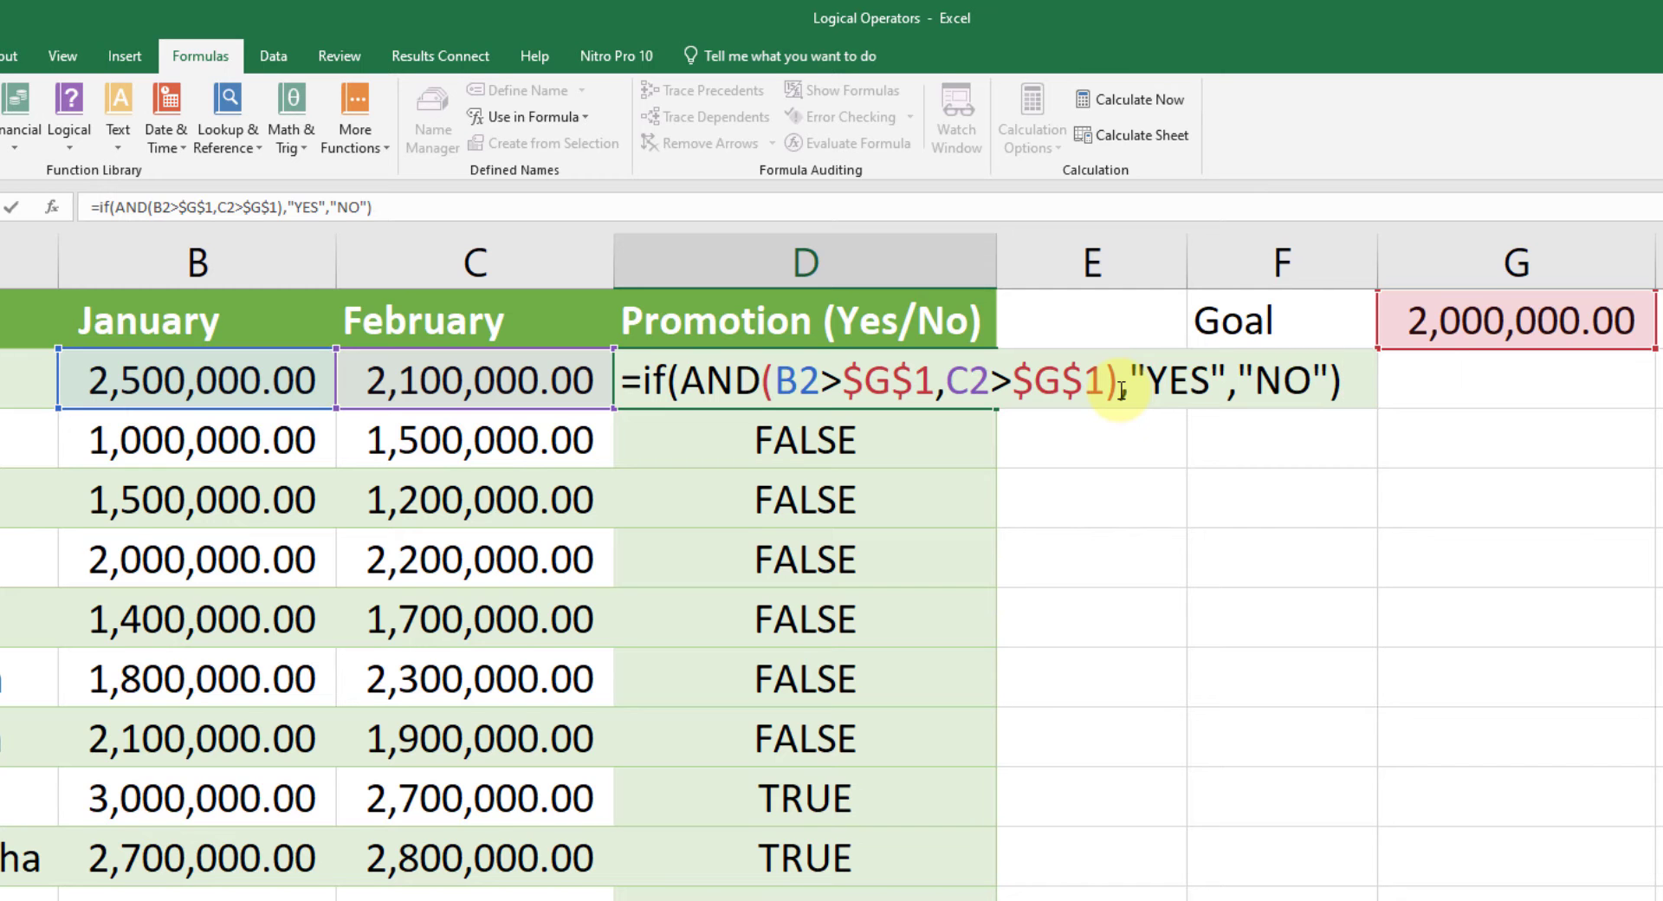
pyautogui.press('Return')
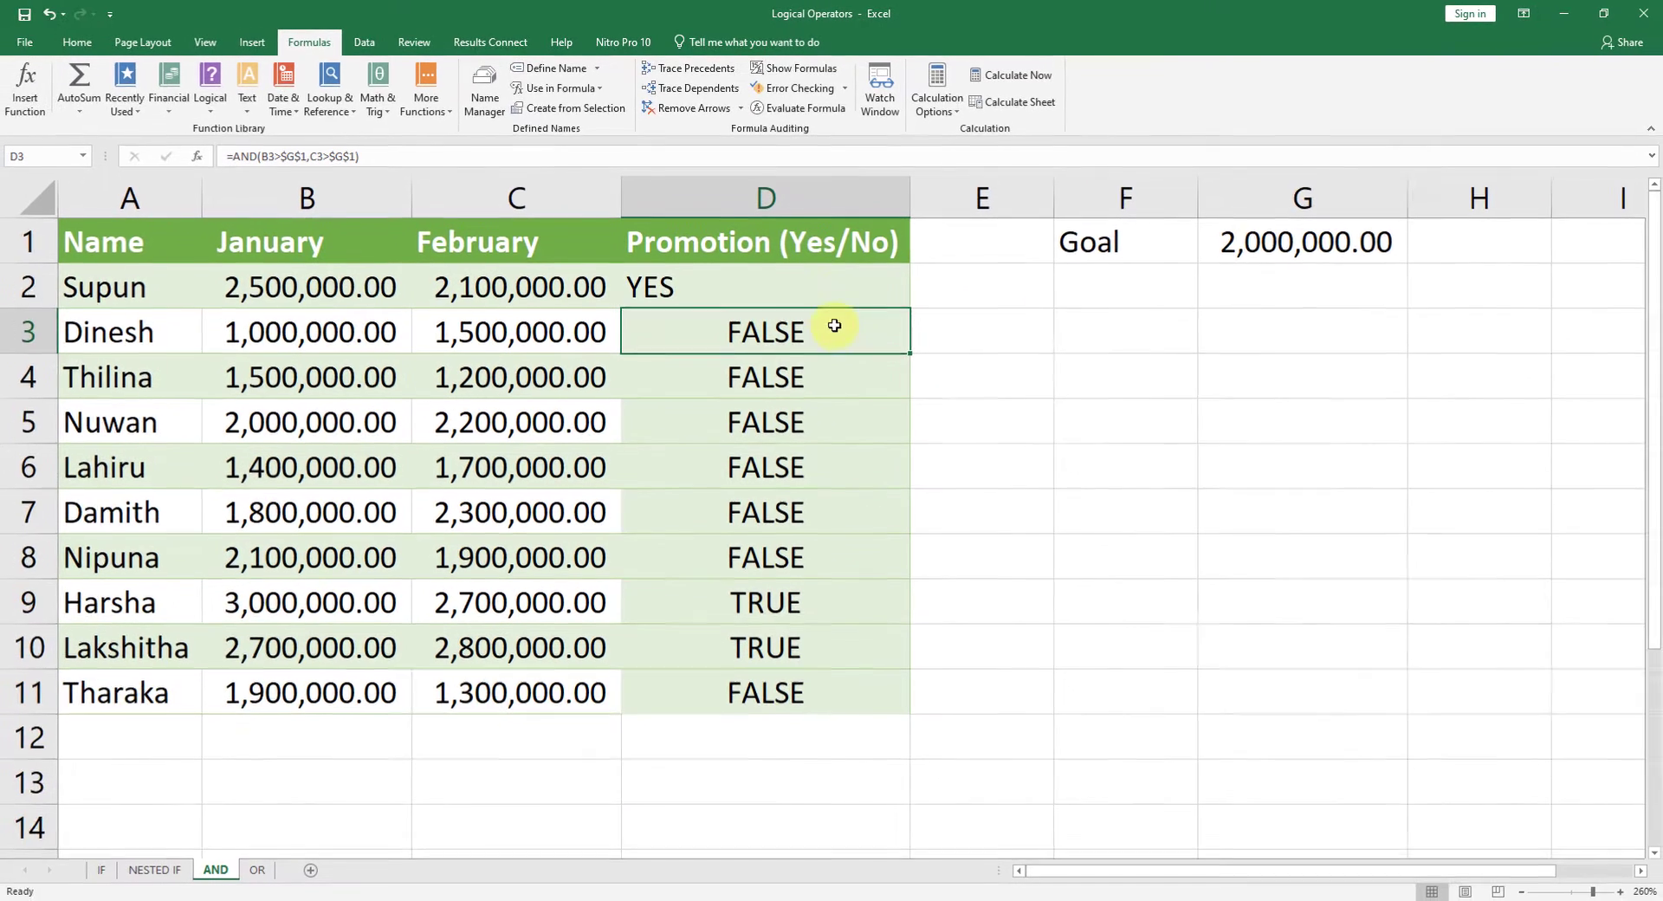
# Step: Fill the IF formula from D2 down through D11
pyautogui.click(897, 384)
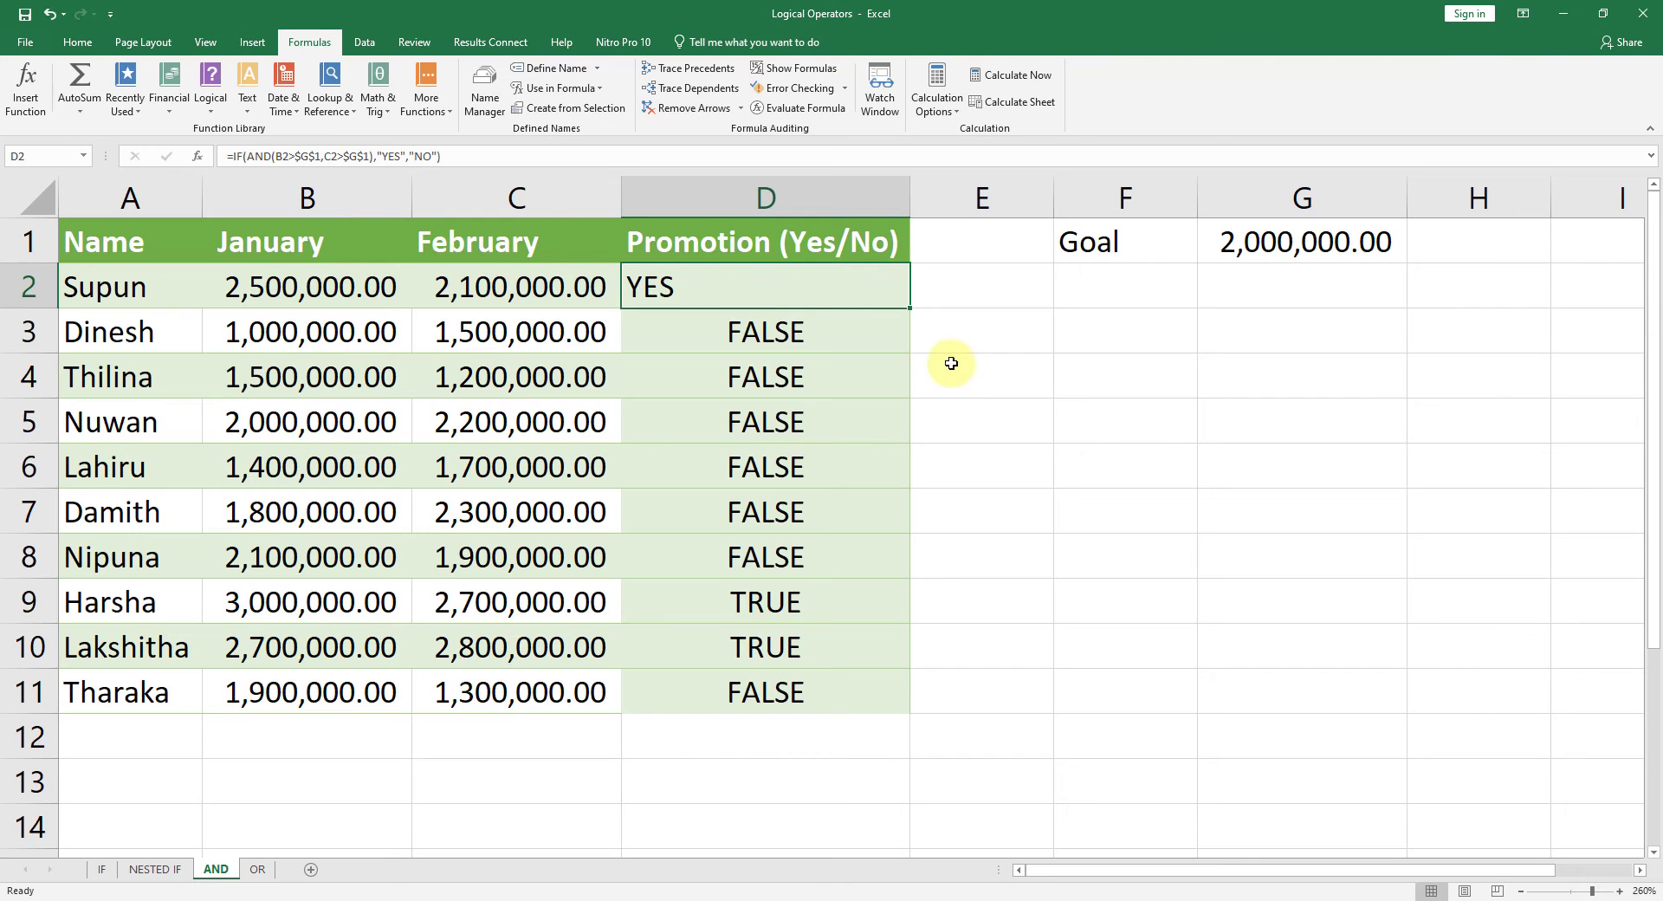
pyautogui.click(703, 344)
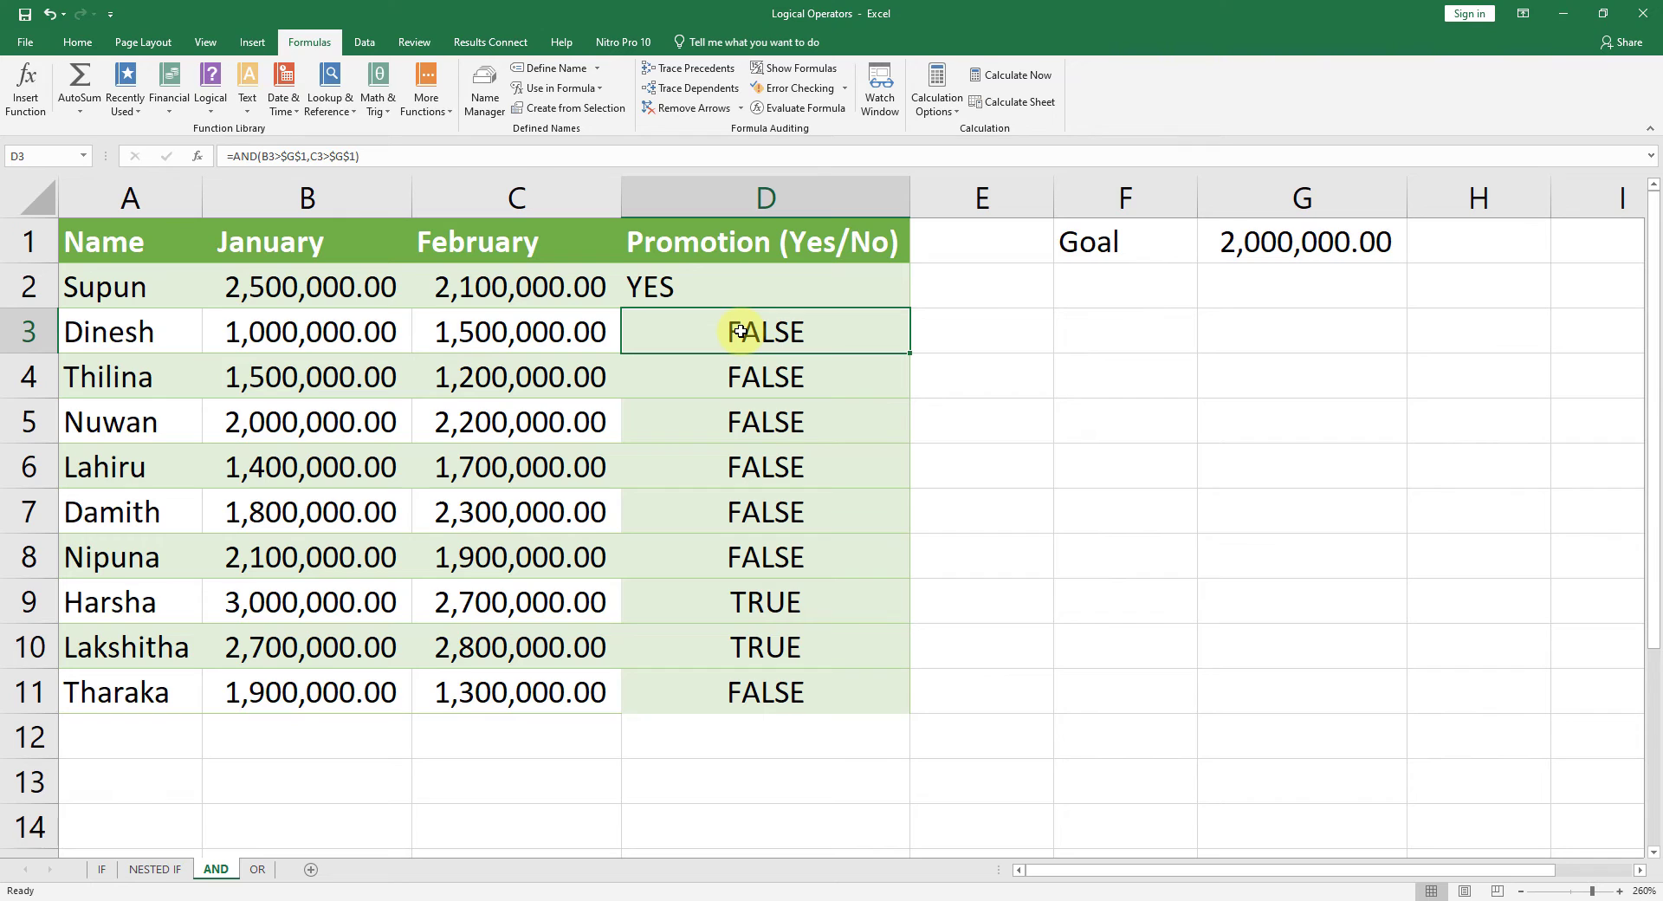
pyautogui.click(848, 275)
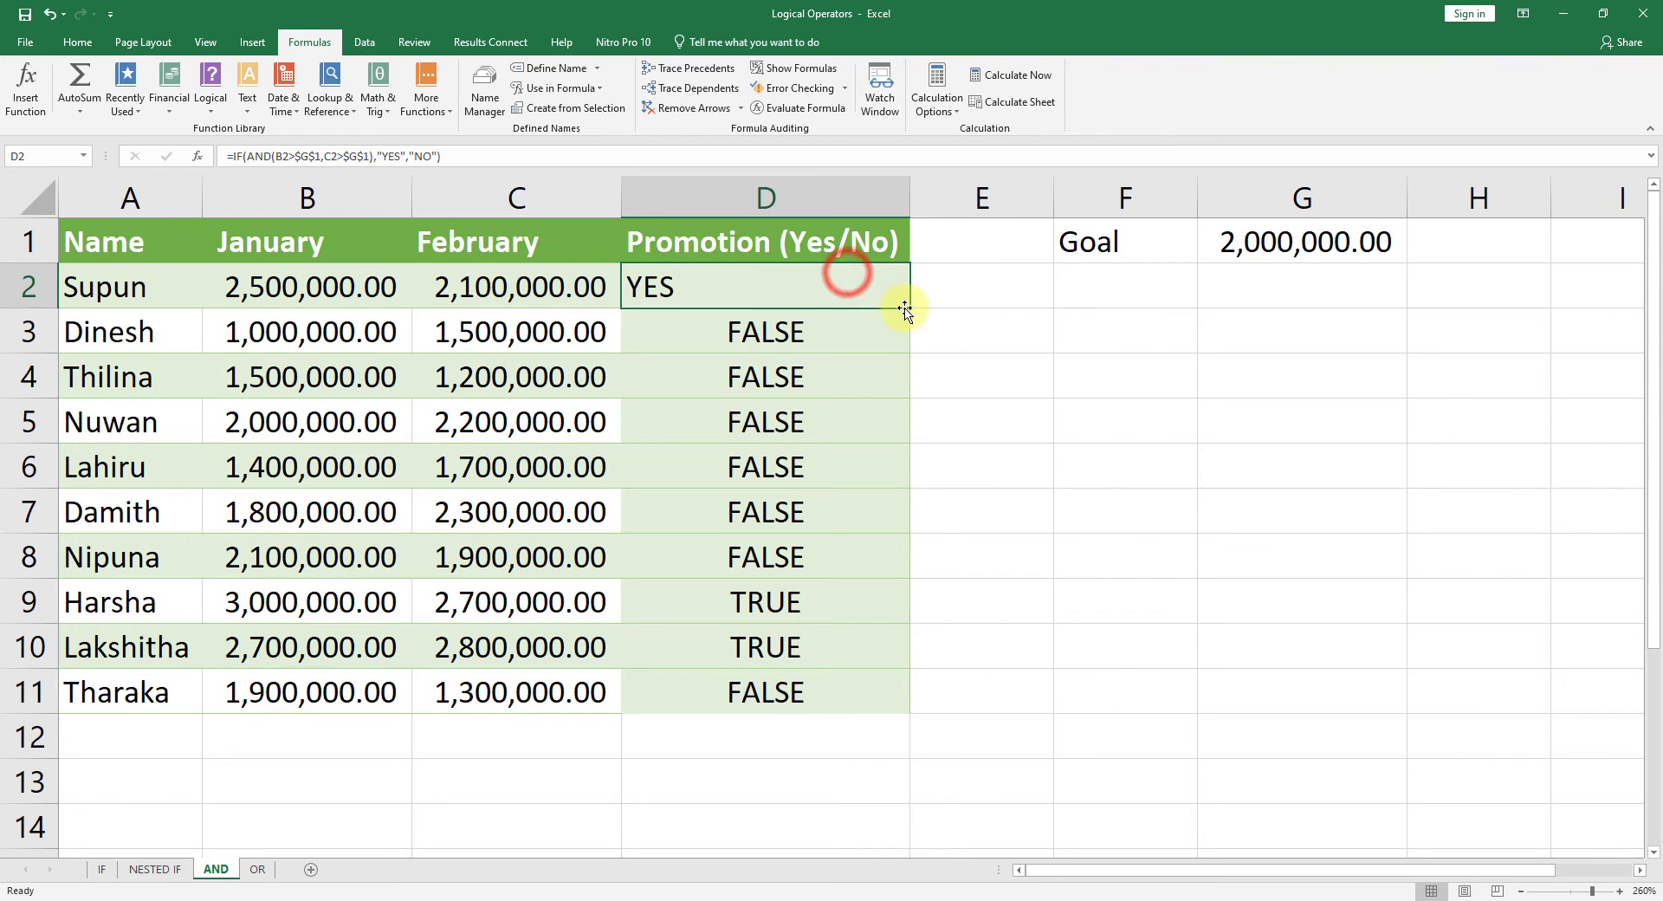
pyautogui.moveTo(905, 308); pyautogui.dragTo(866, 707)
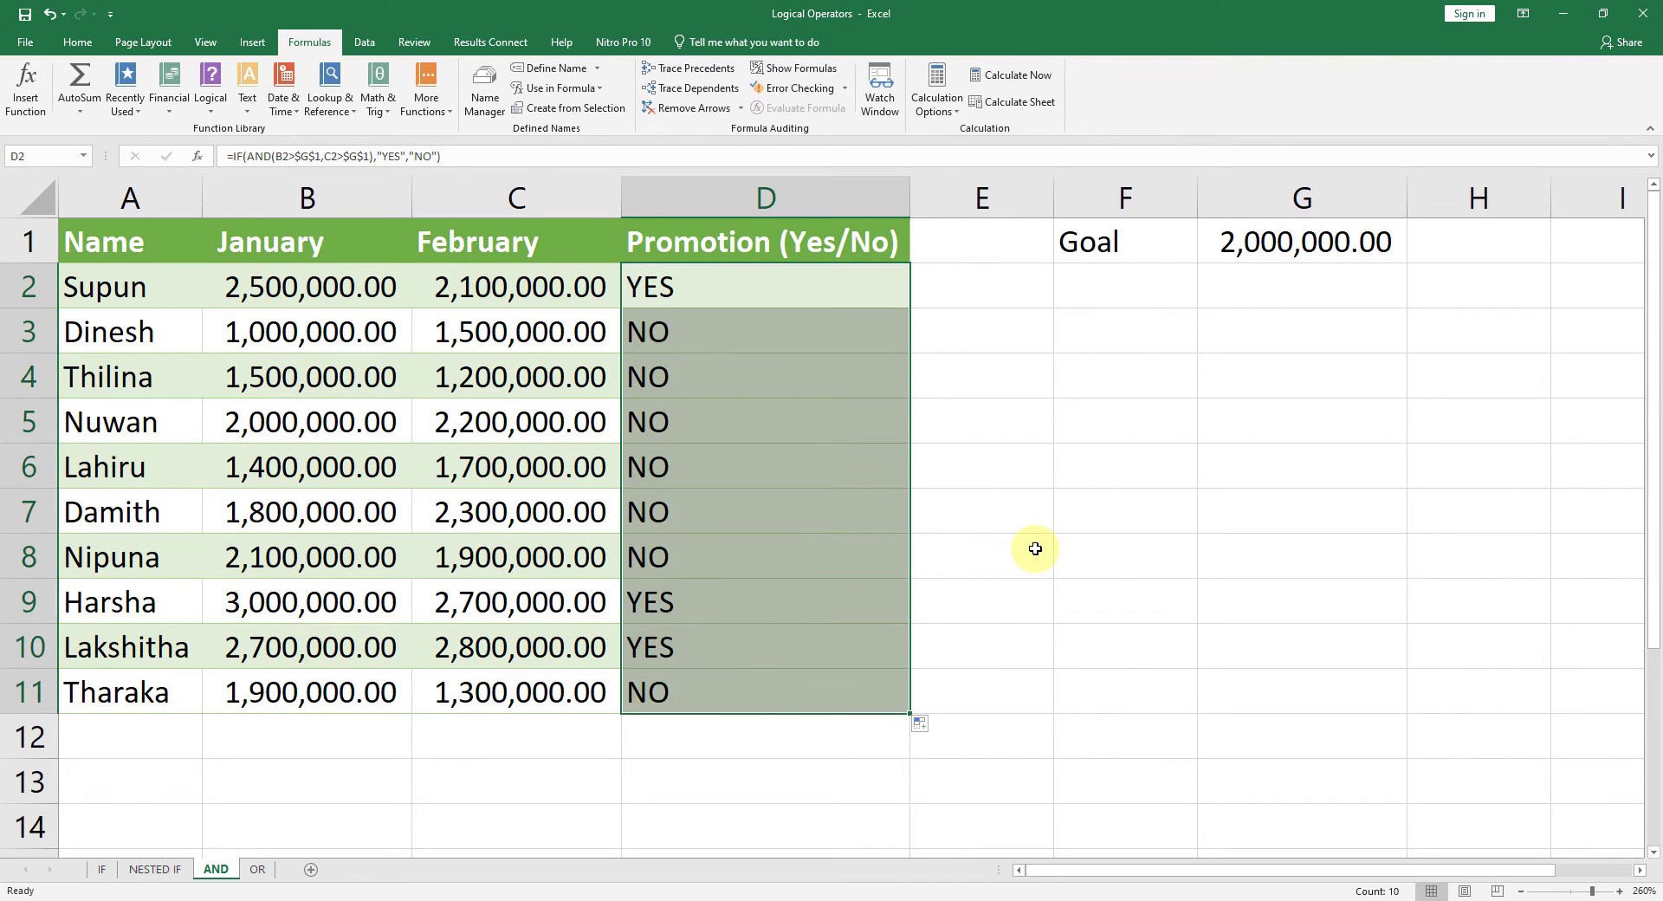
pyautogui.click(1035, 548)
pyautogui.click(717, 293)
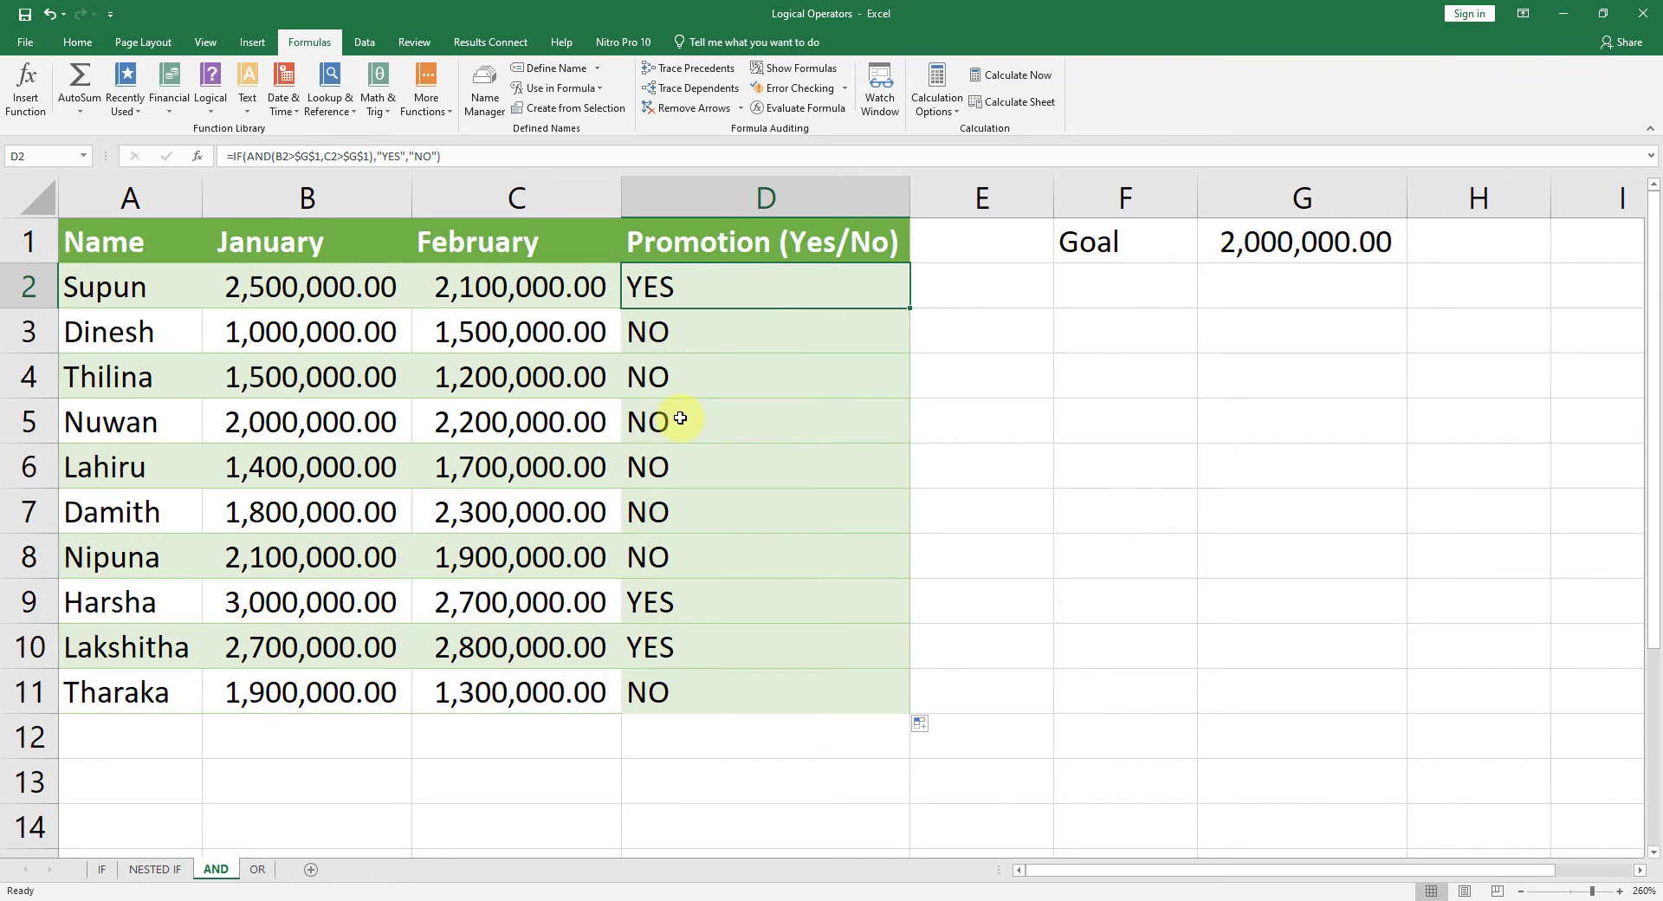
# Step: Create a new conditional formatting rule for D2:D11, moving its dialog clear of the Promotion column
pyautogui.click(79, 45)
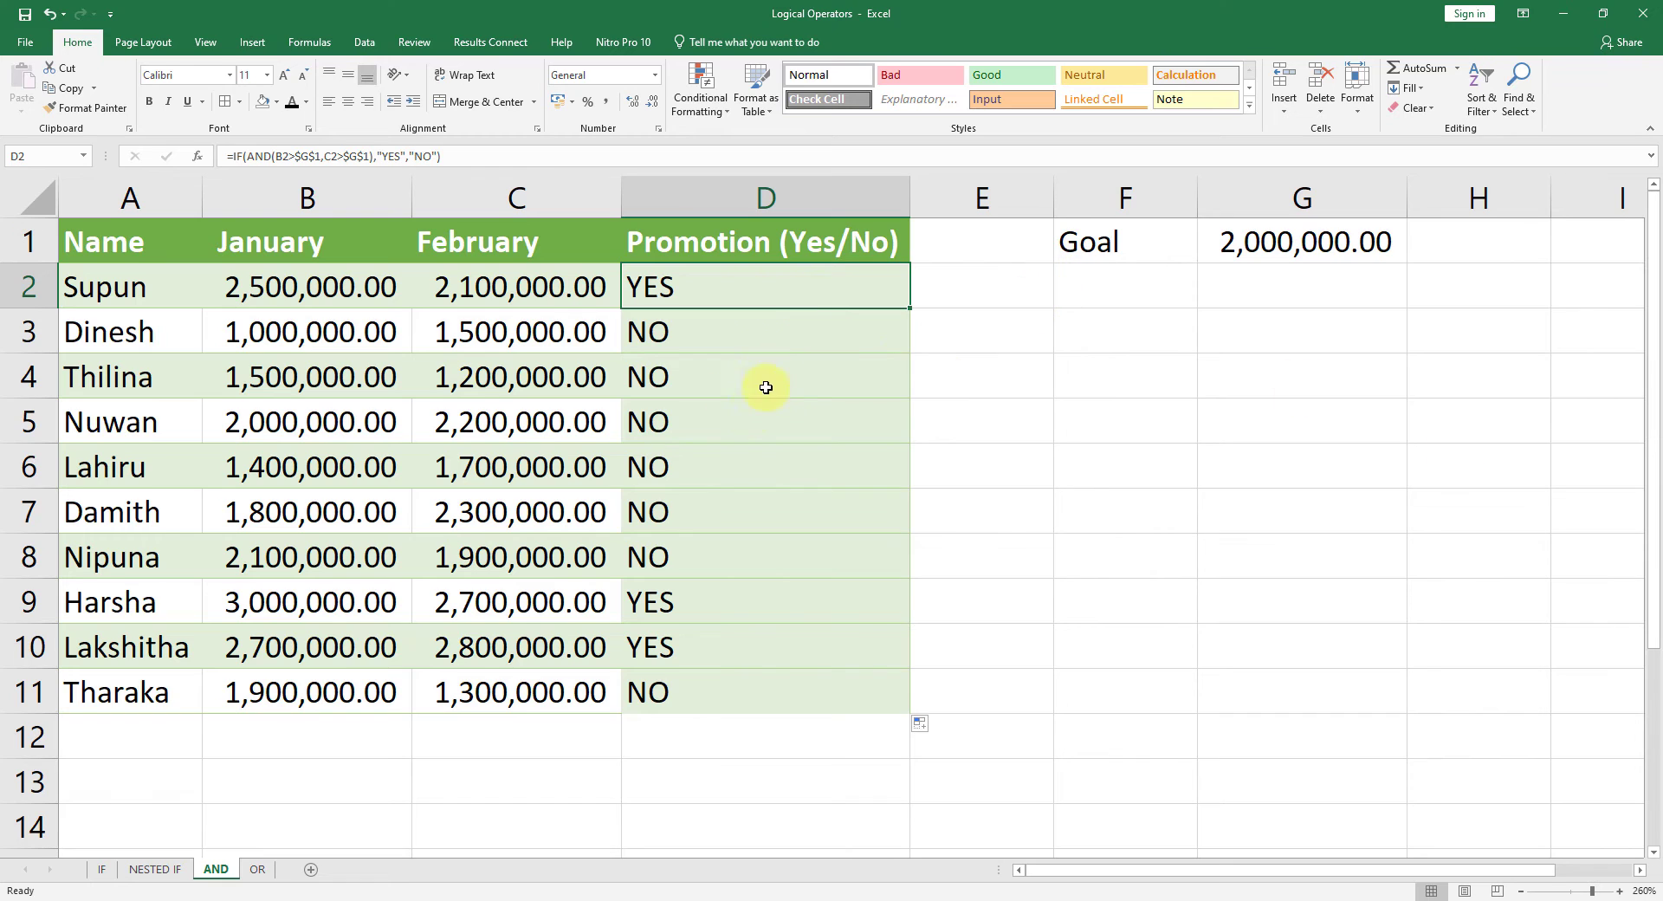
pyautogui.moveTo(759, 340); pyautogui.dragTo(774, 555)
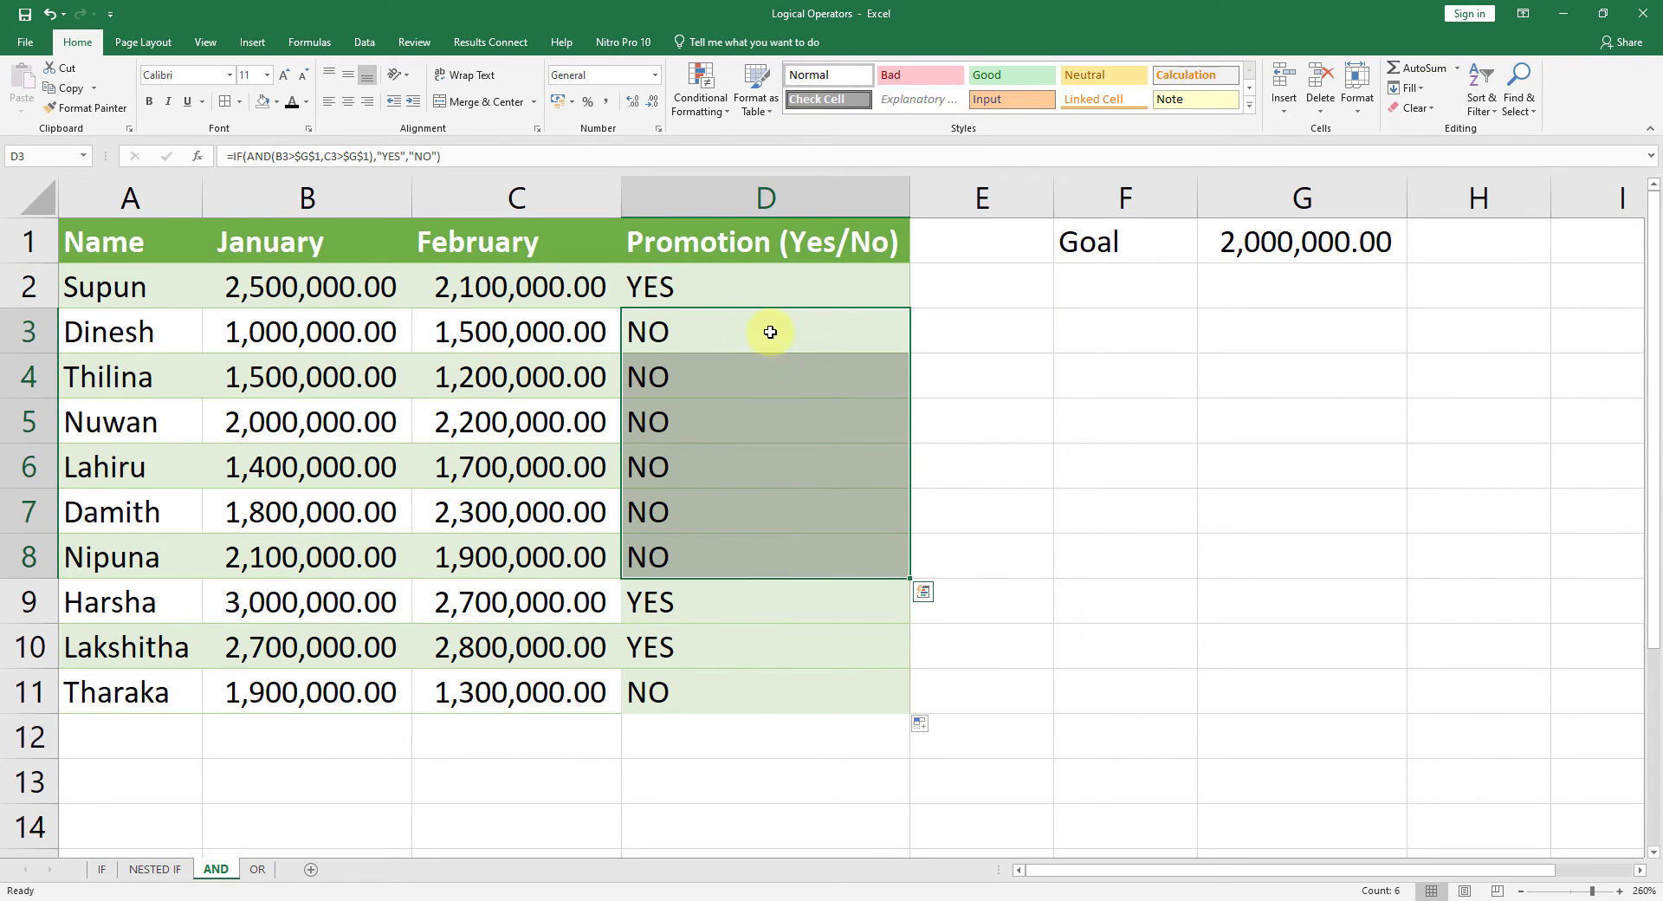
pyautogui.click(779, 295)
pyautogui.click(780, 294)
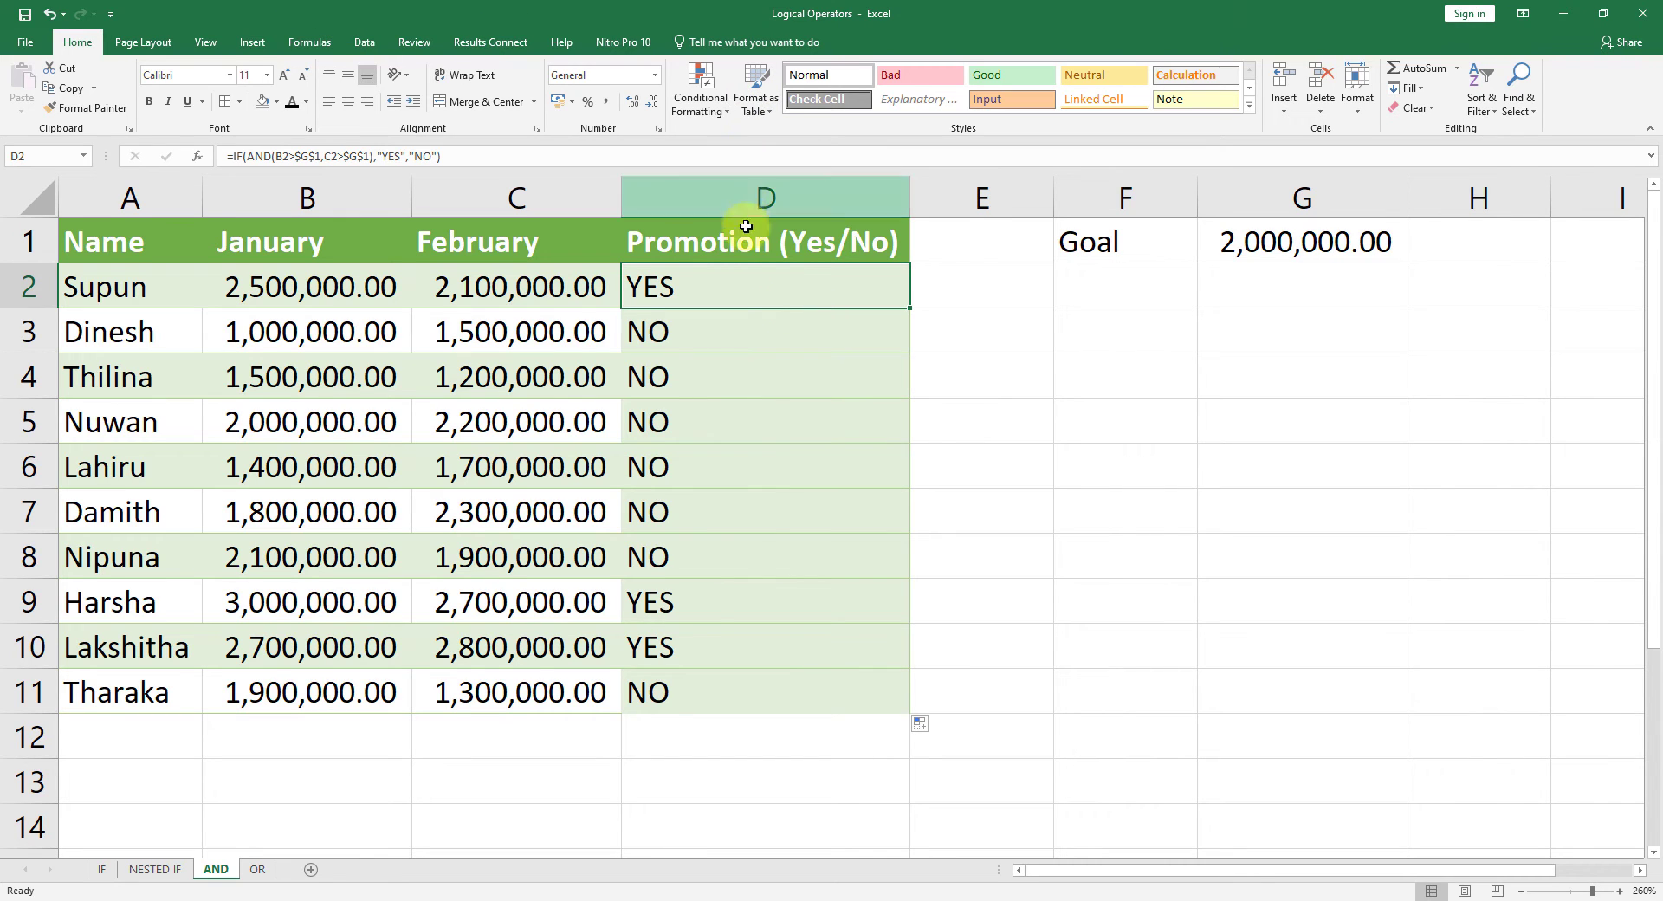
pyautogui.moveTo(730, 292); pyautogui.dragTo(726, 693)
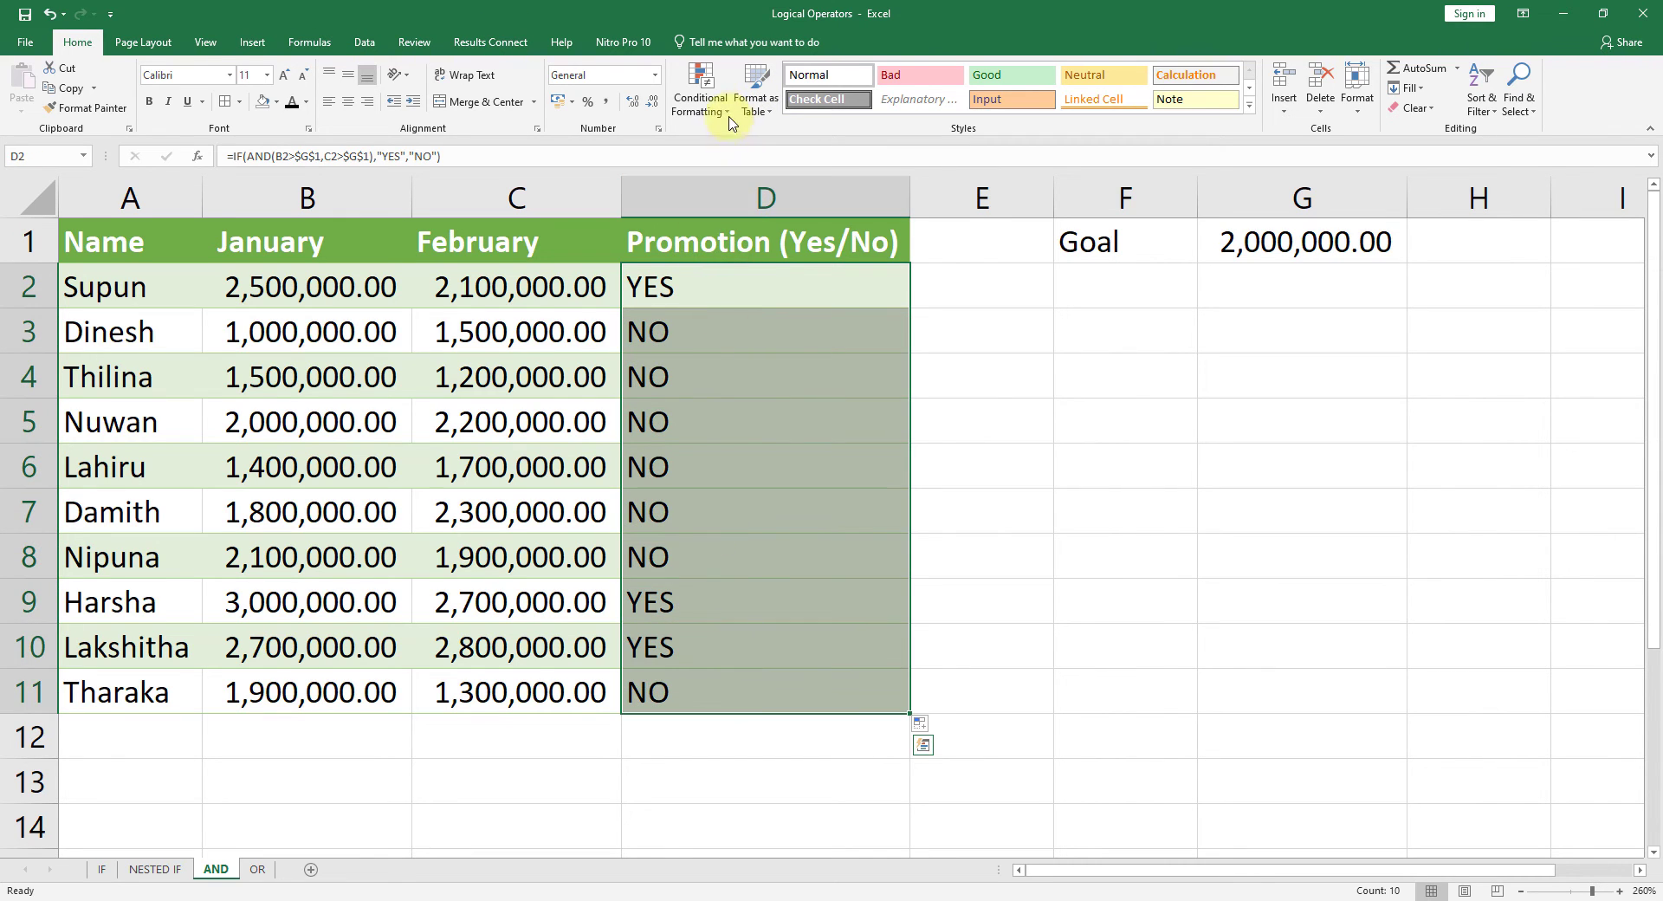
pyautogui.click(708, 86)
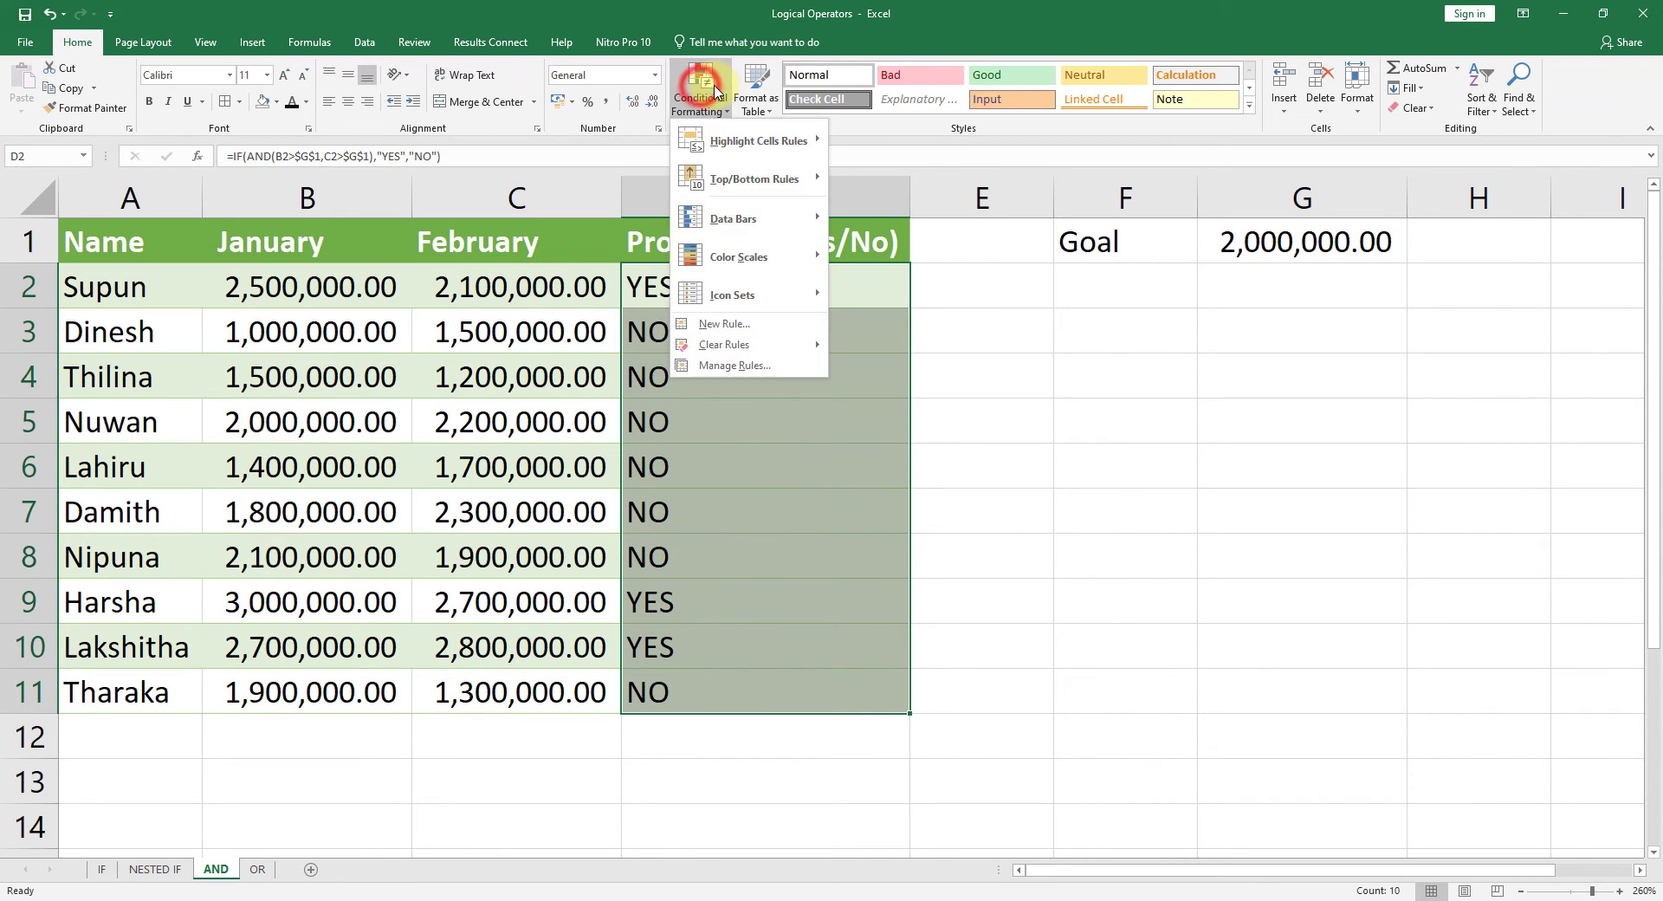
pyautogui.click(735, 323)
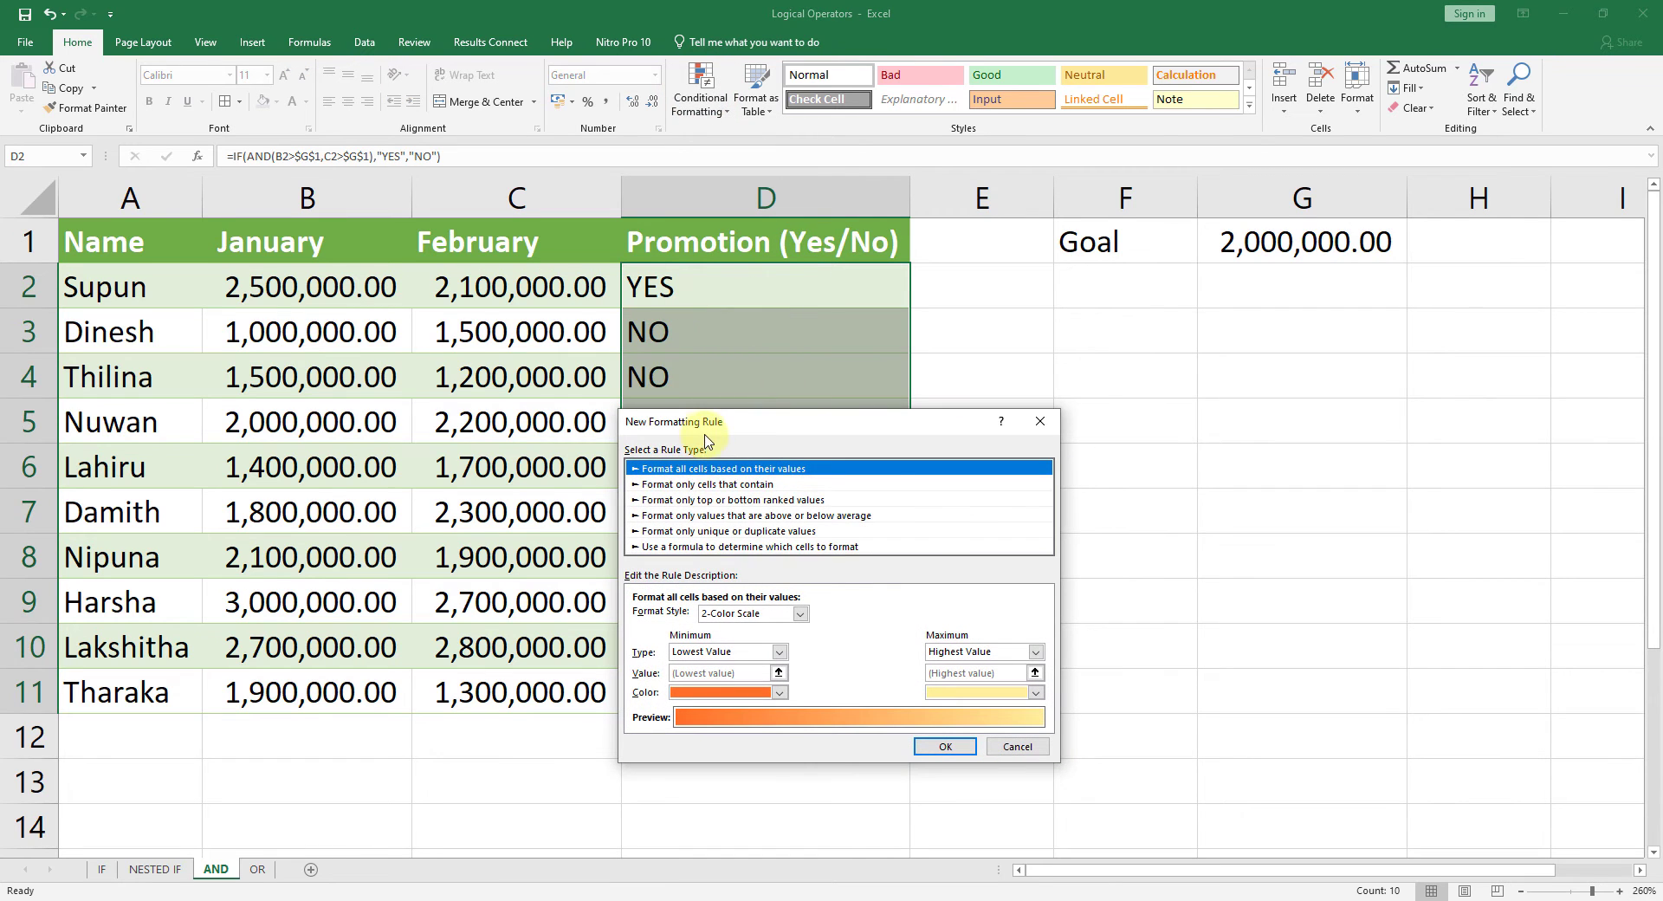
pyautogui.moveTo(716, 427); pyautogui.dragTo(1046, 330)
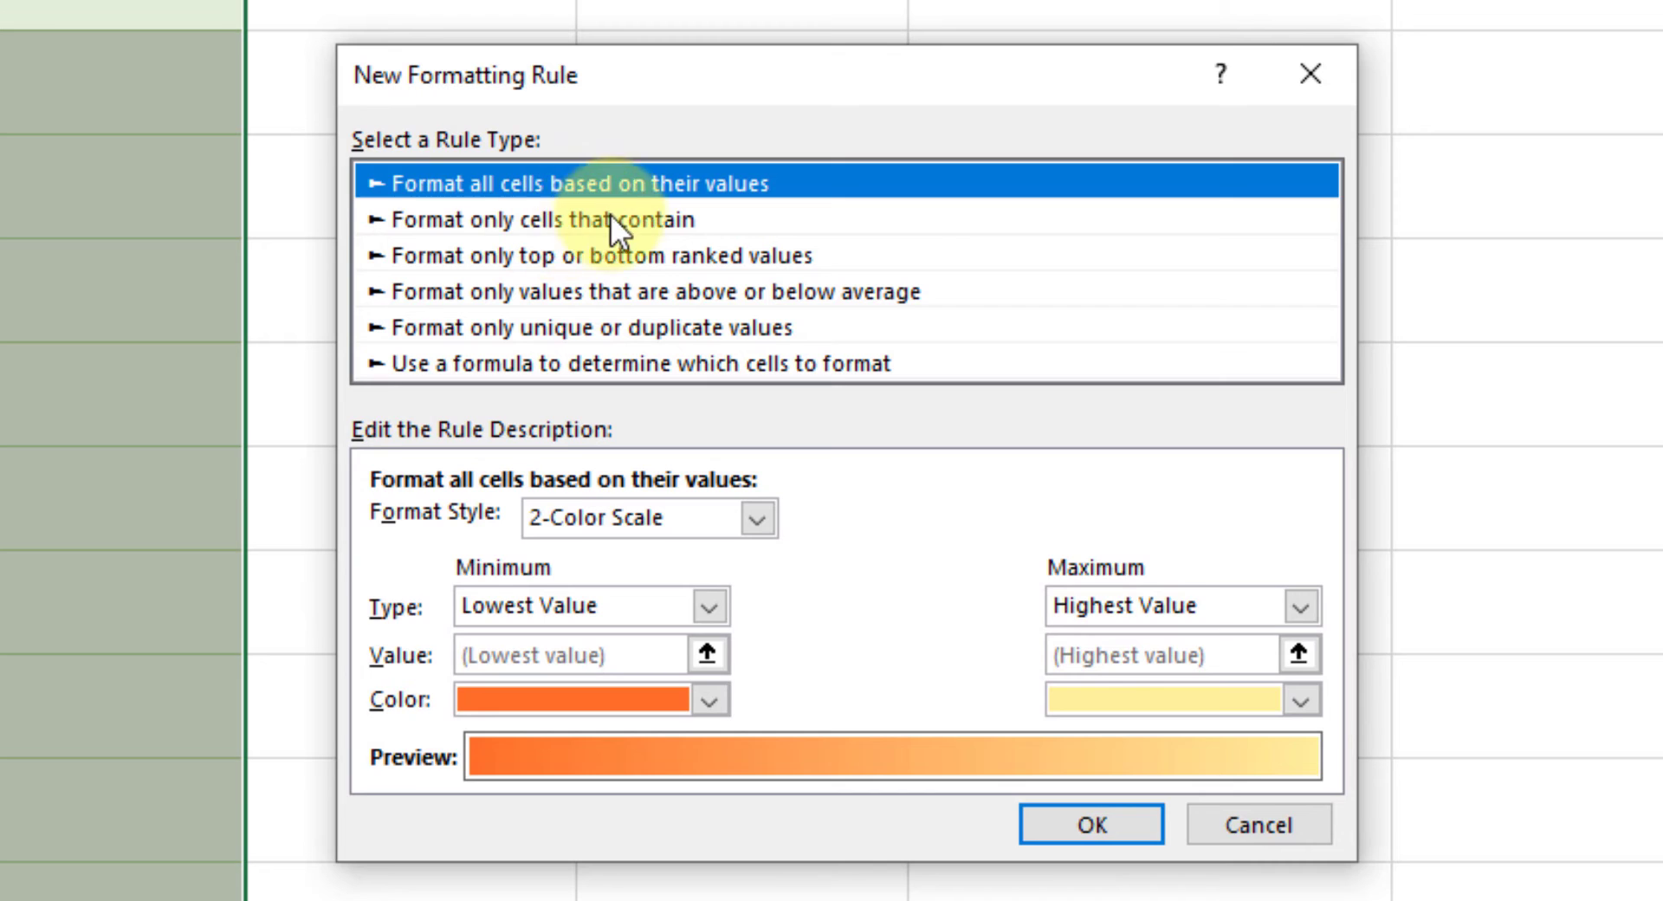
# Step: Set the rule to format only cells whose value is equal to =$D$3
pyautogui.click(586, 226)
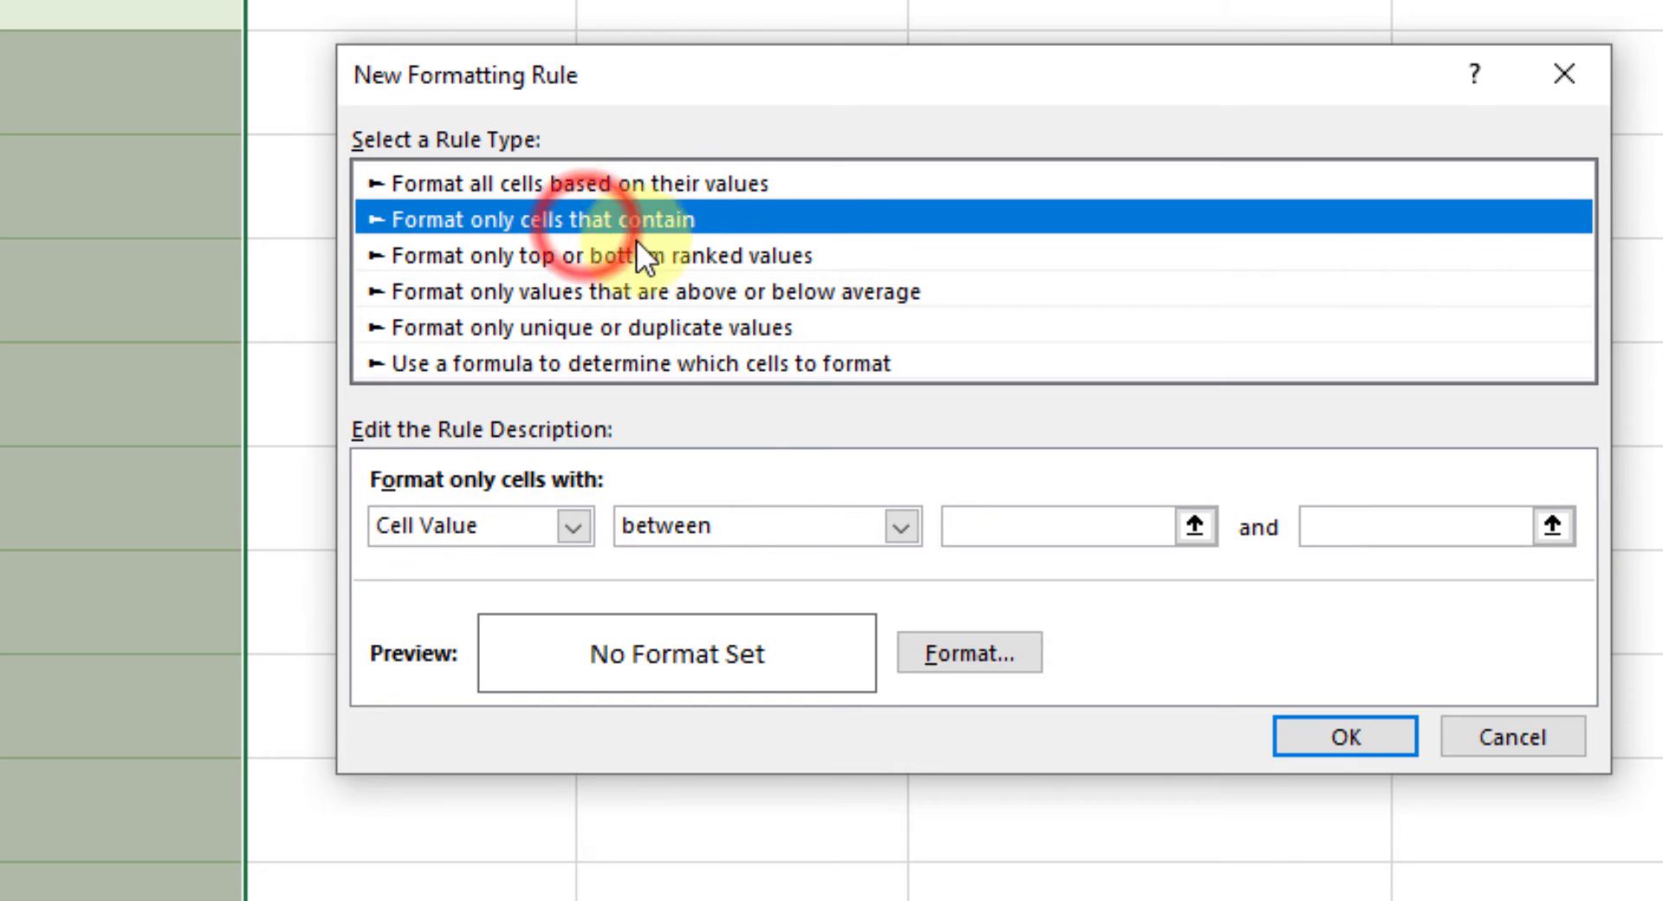
pyautogui.click(901, 526)
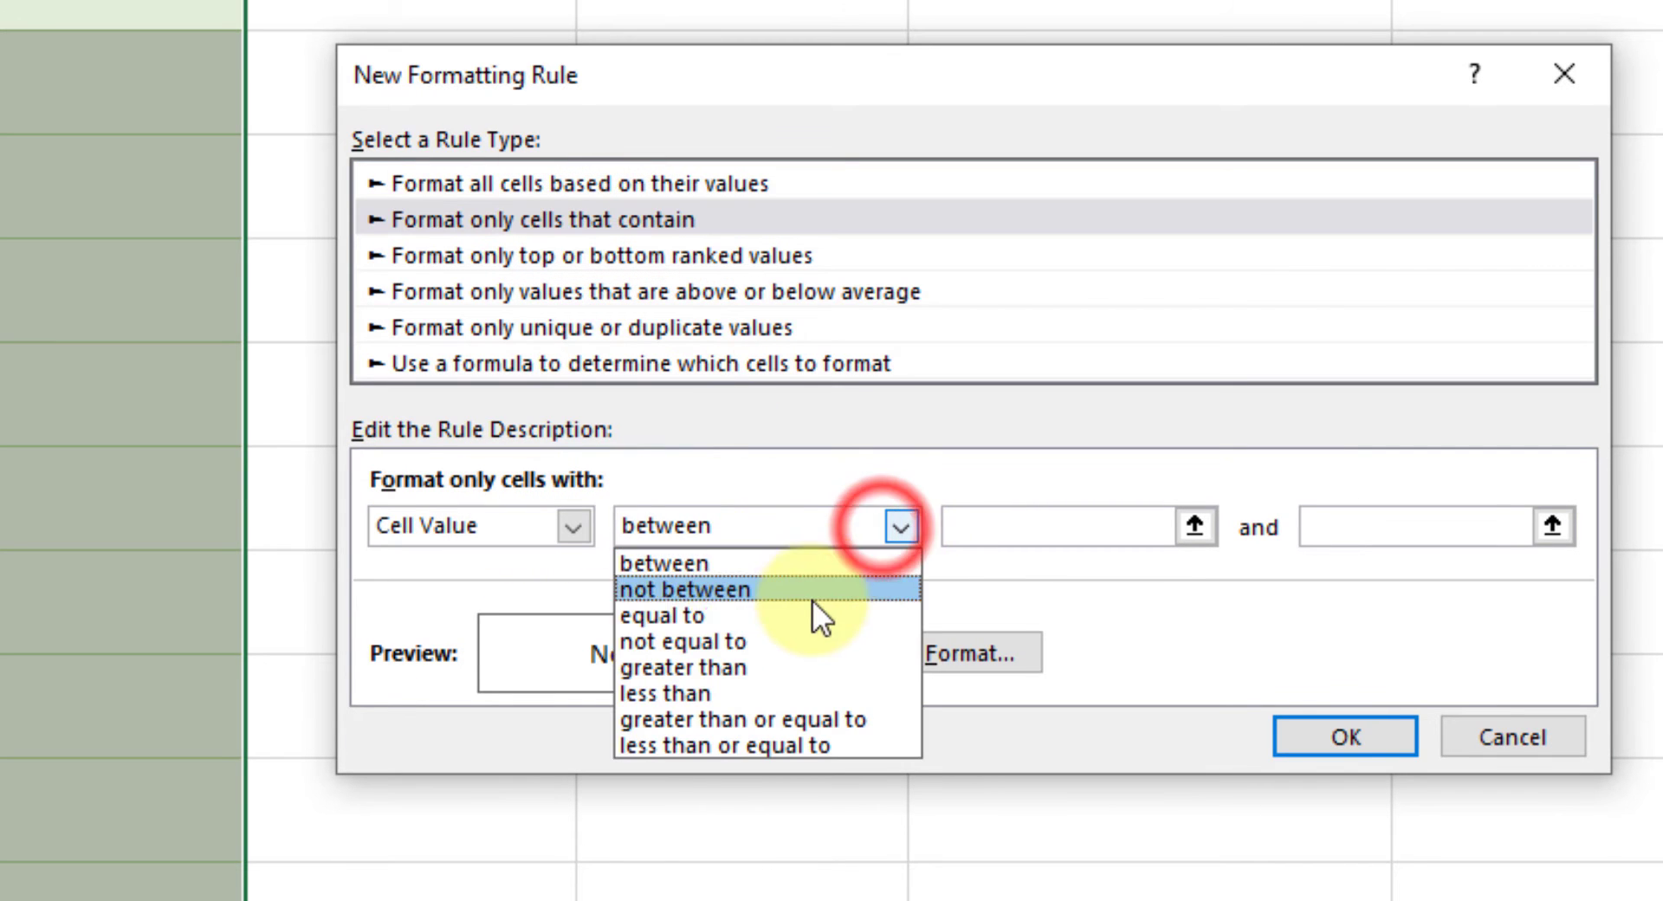
pyautogui.click(805, 617)
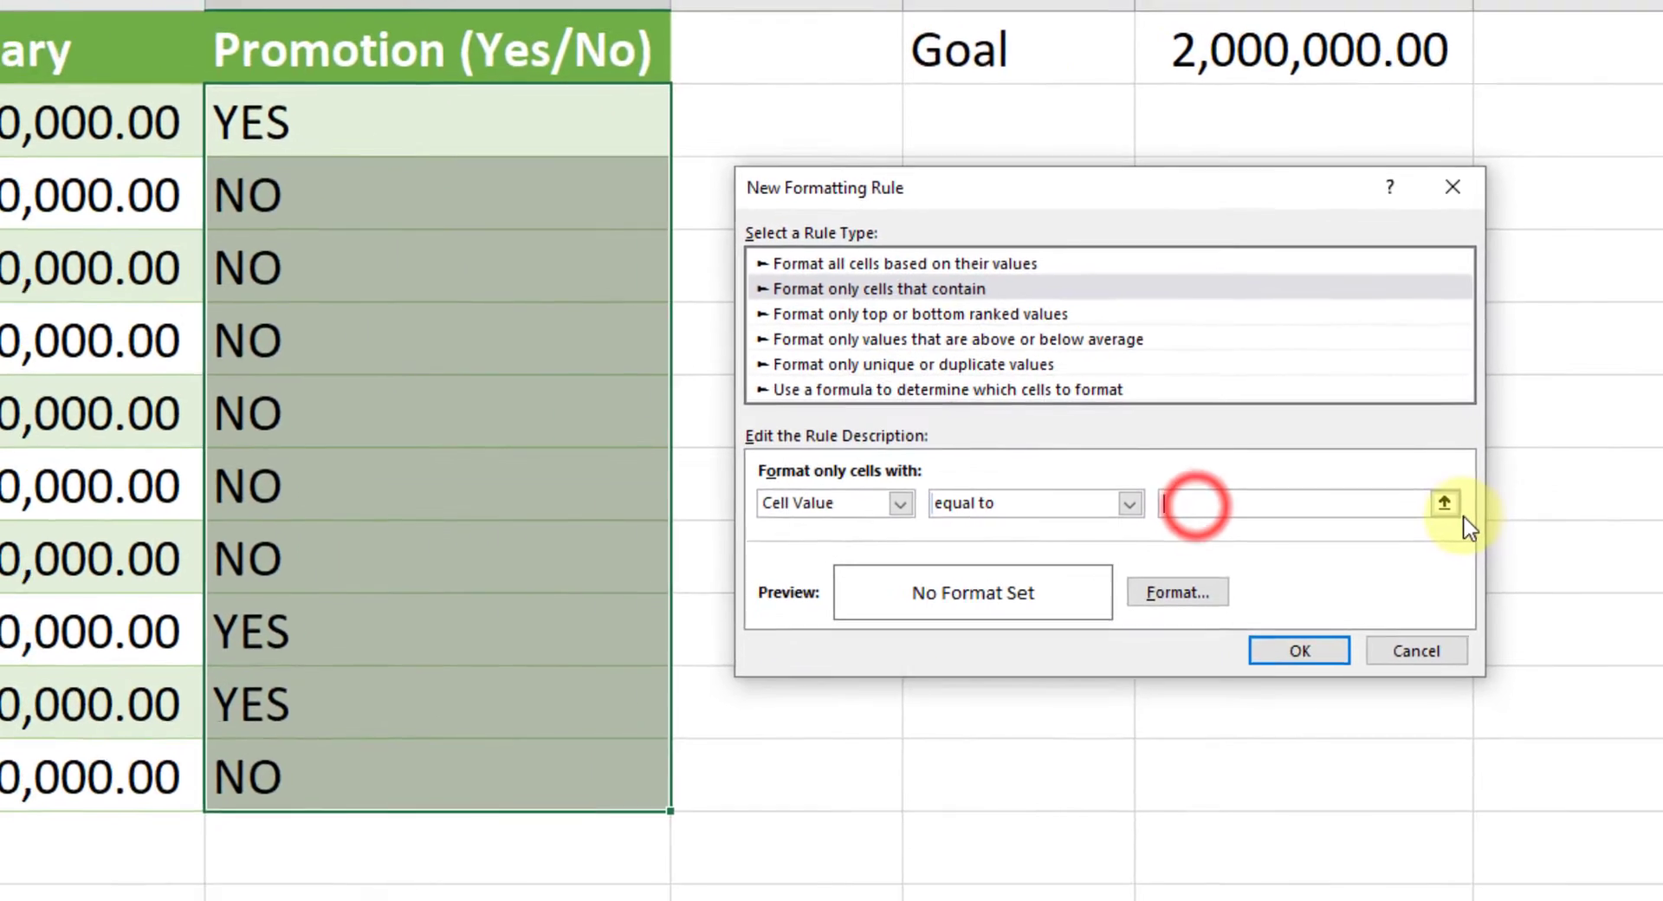
pyautogui.click(1351, 525)
pyautogui.click(394, 208)
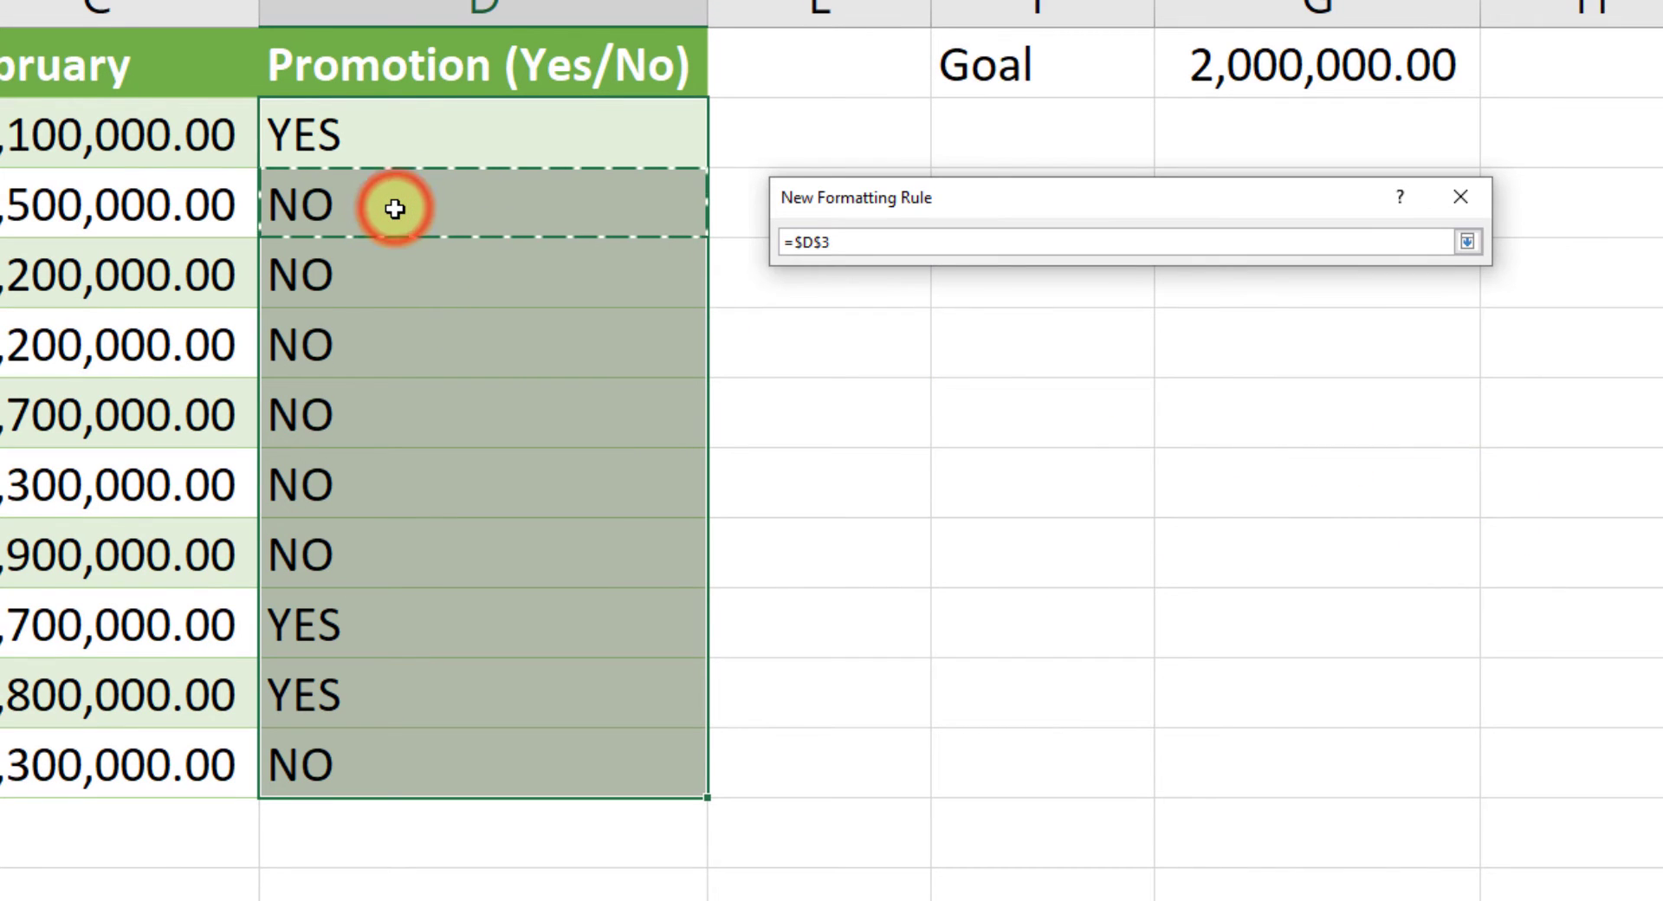
pyautogui.press('Return')
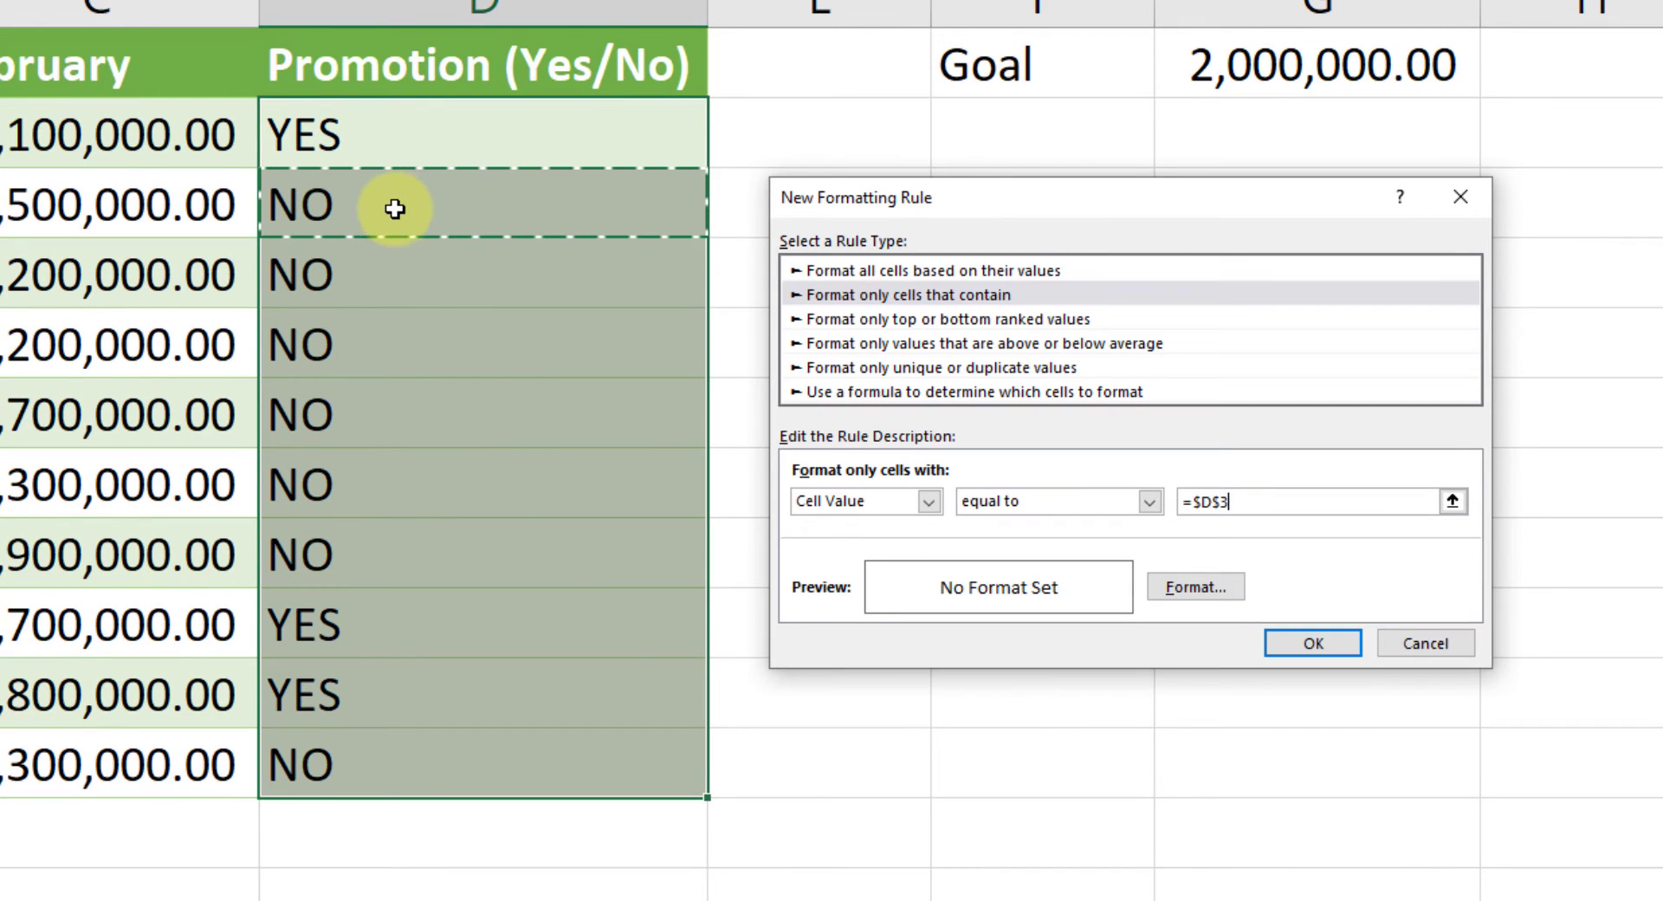
# Step: Give the rule a horizontal two-color gradient fill with red as Color 2, fading from red down to white, and apply the rule
pyautogui.click(1162, 587)
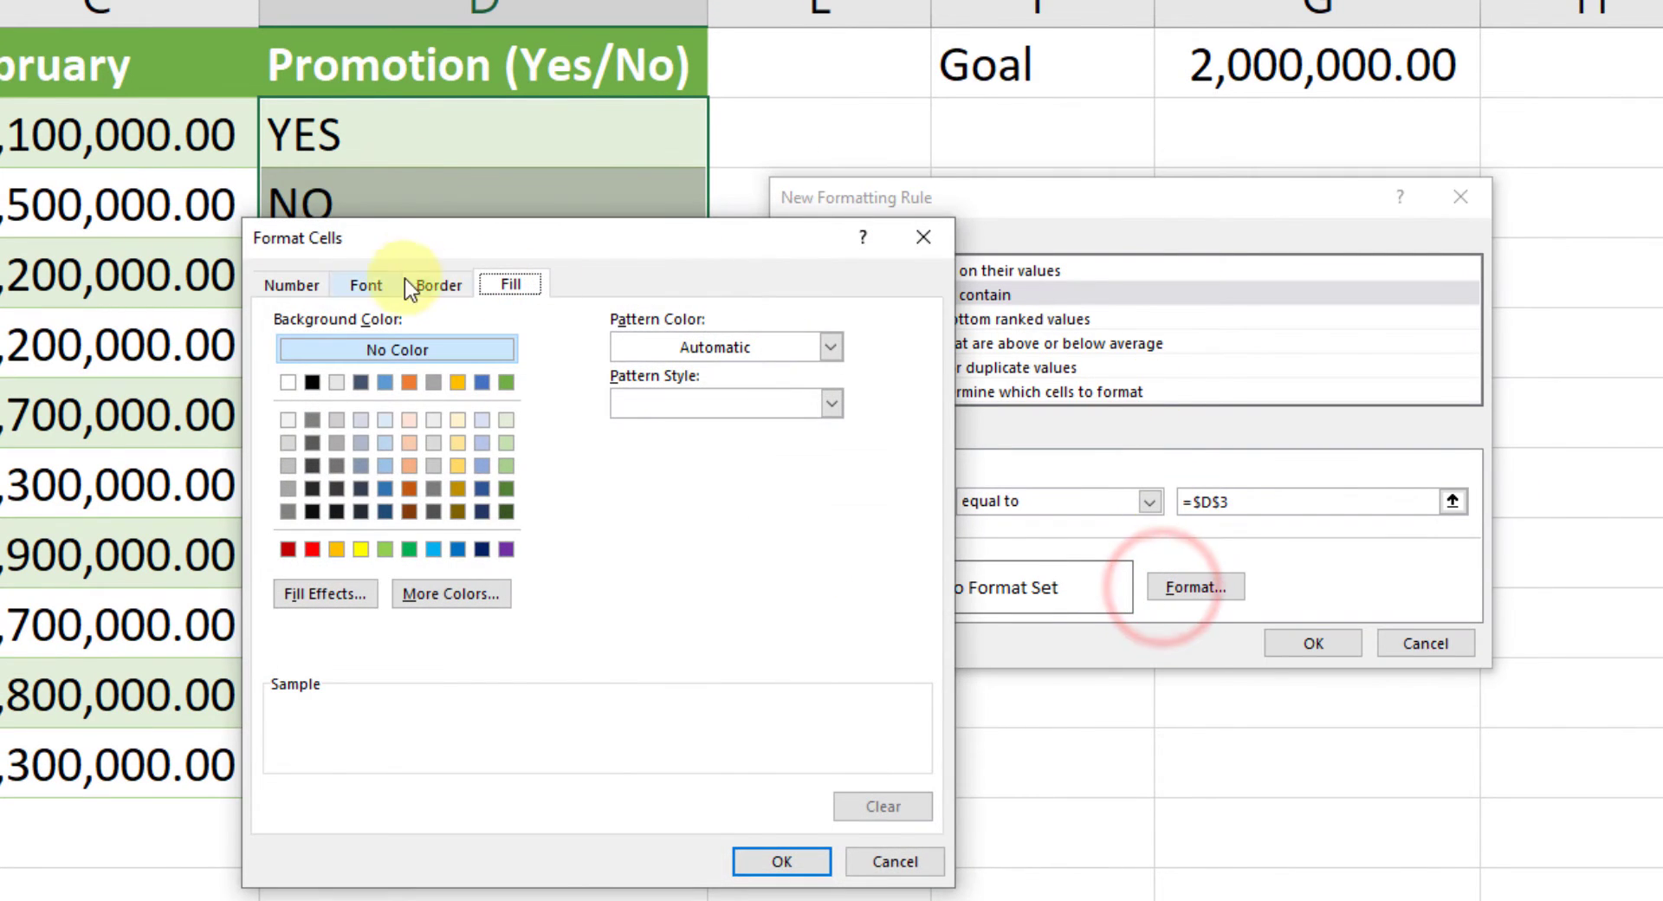
pyautogui.click(314, 594)
pyautogui.click(683, 445)
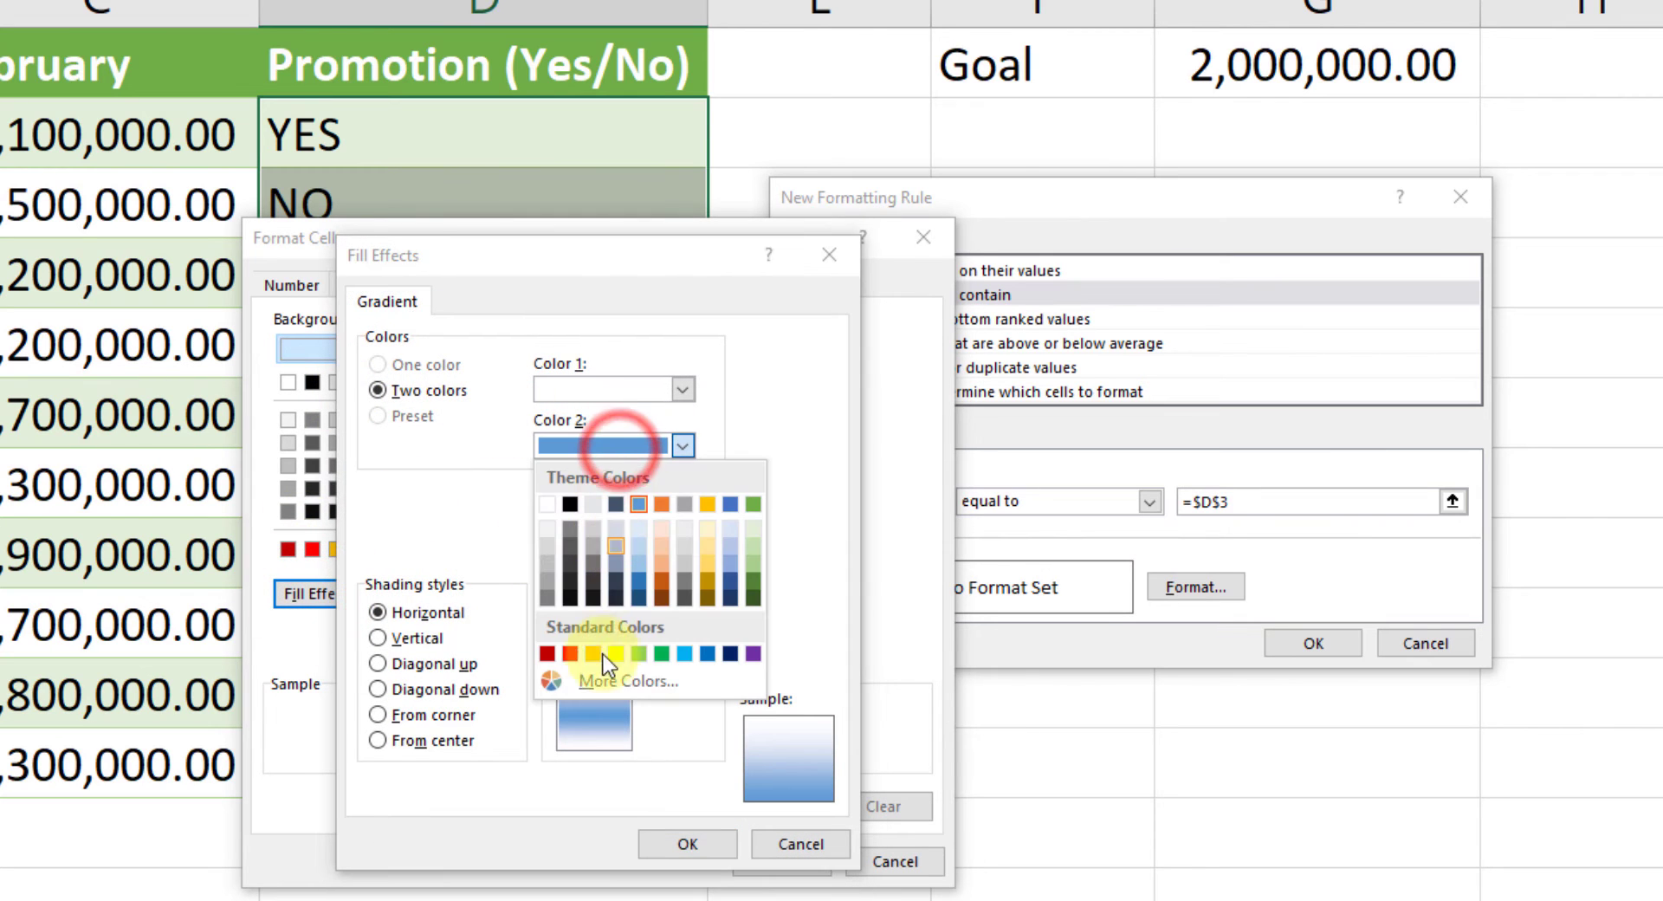
pyautogui.click(572, 651)
pyautogui.click(688, 840)
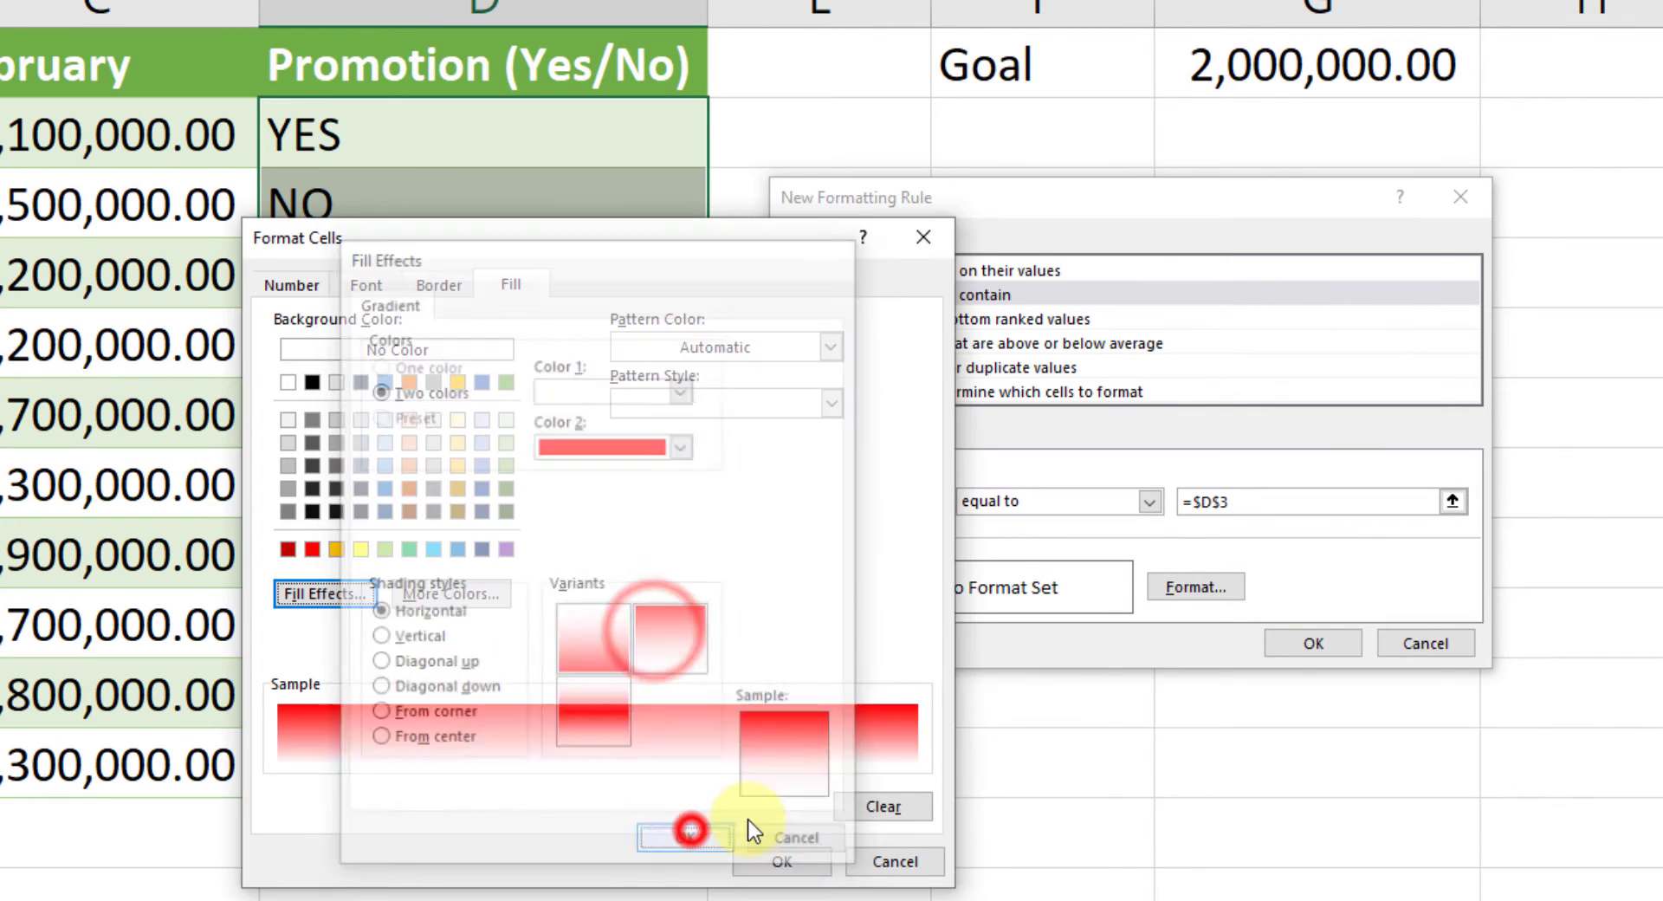
pyautogui.click(769, 858)
pyautogui.click(1284, 645)
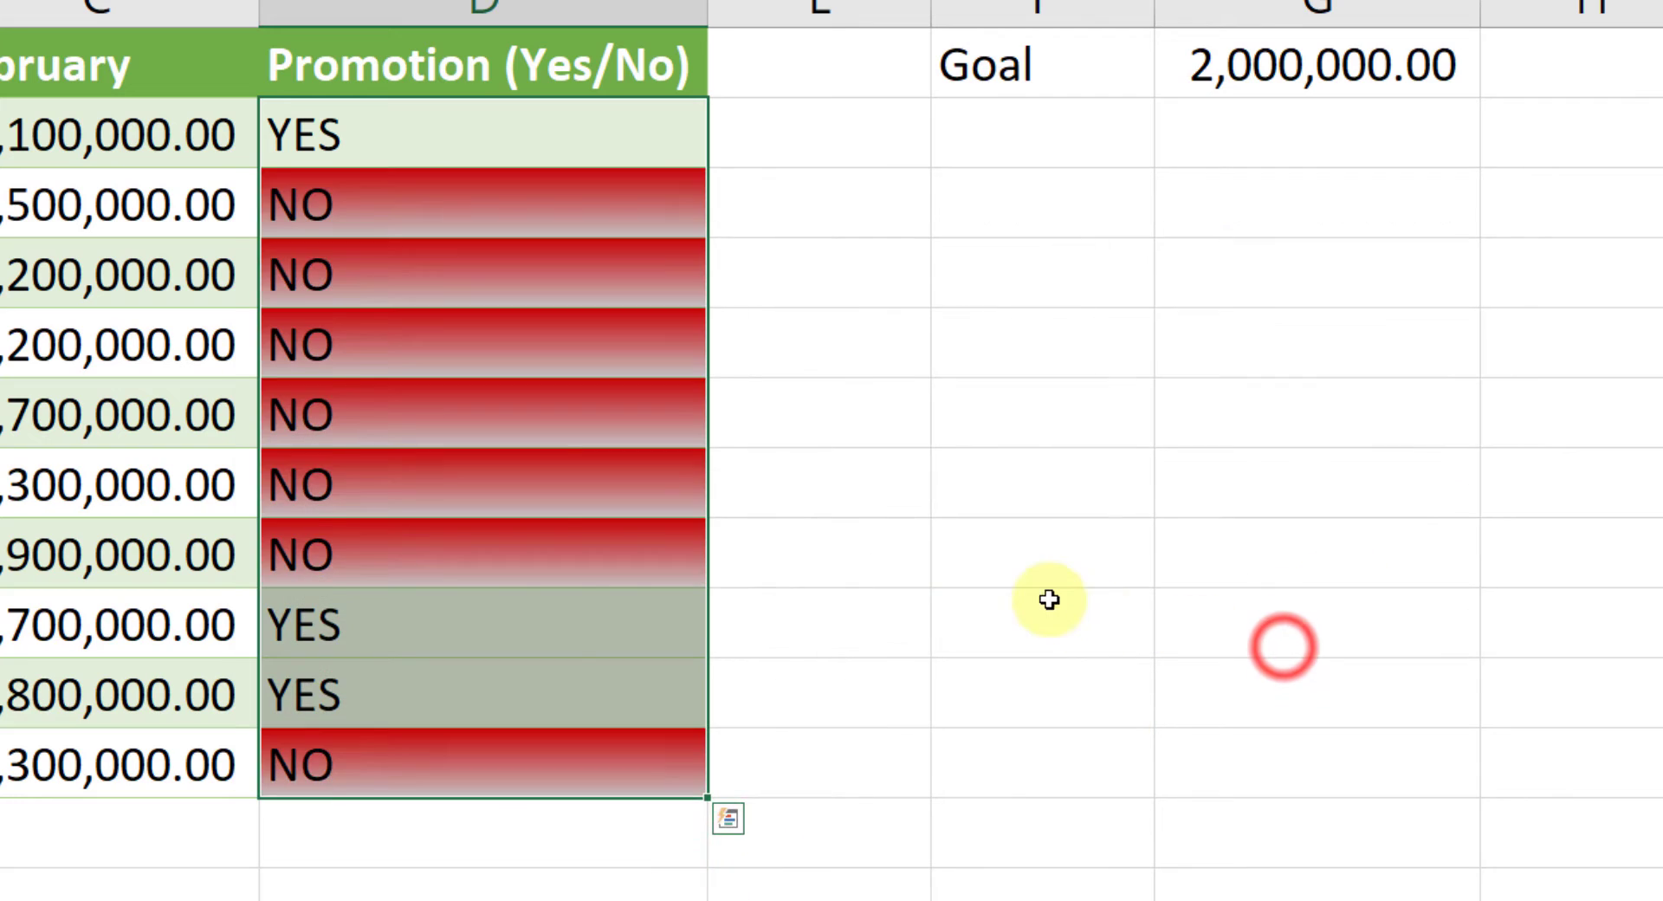
# Step: Open the OR worksheet, checking back on the AND worksheet's sales data for reference
pyautogui.click(1047, 598)
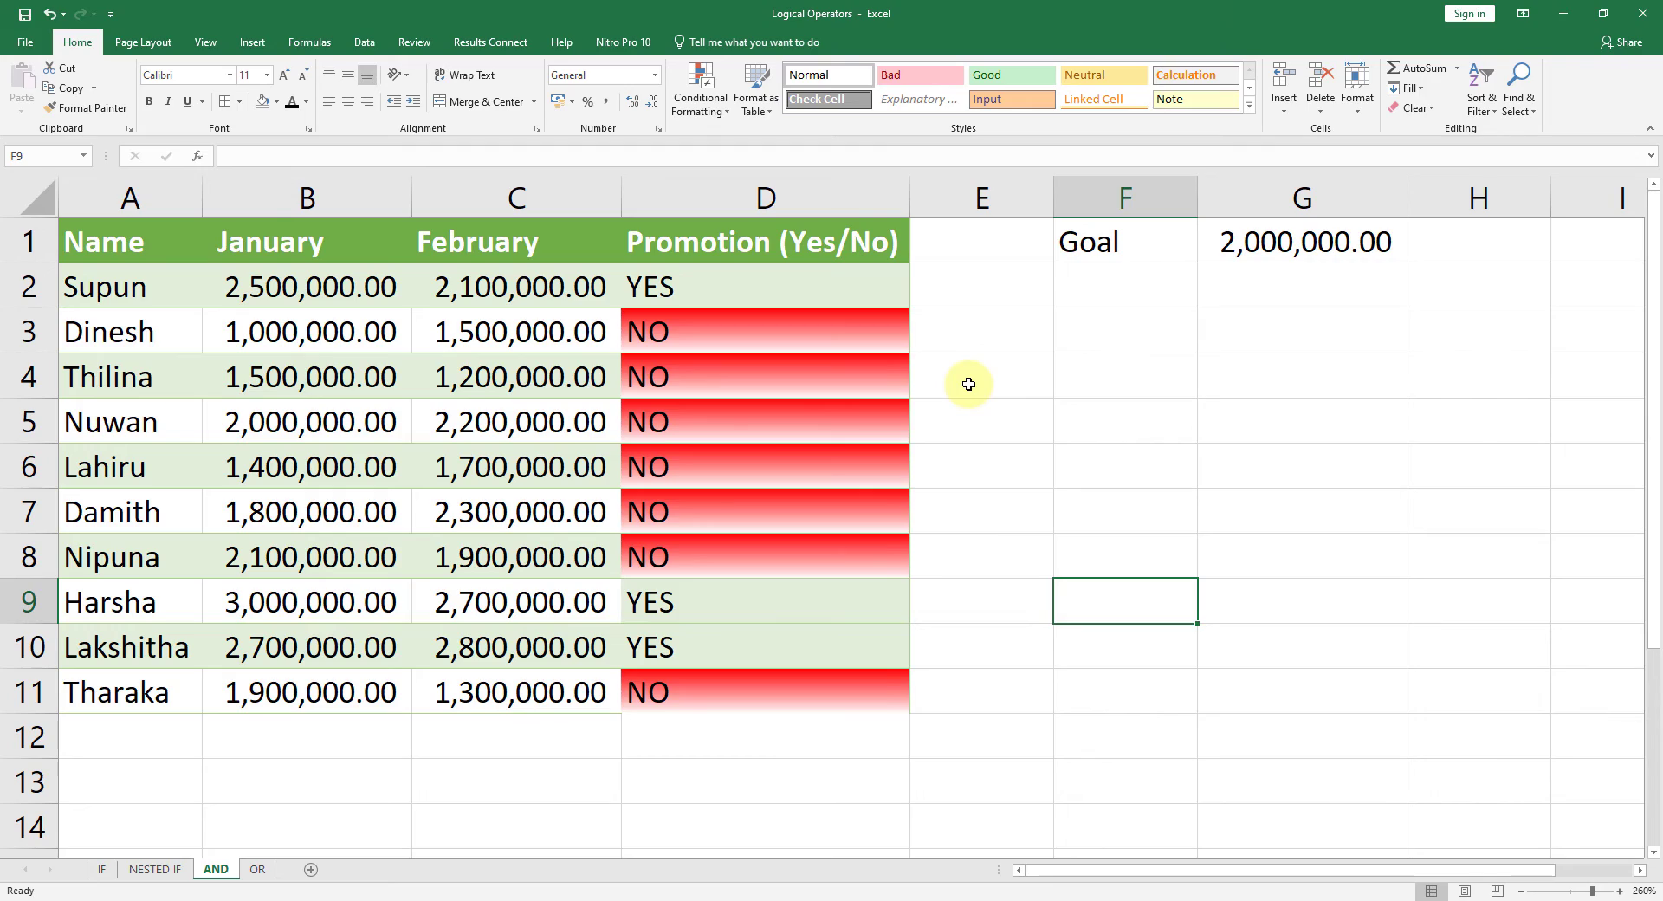
pyautogui.click(257, 869)
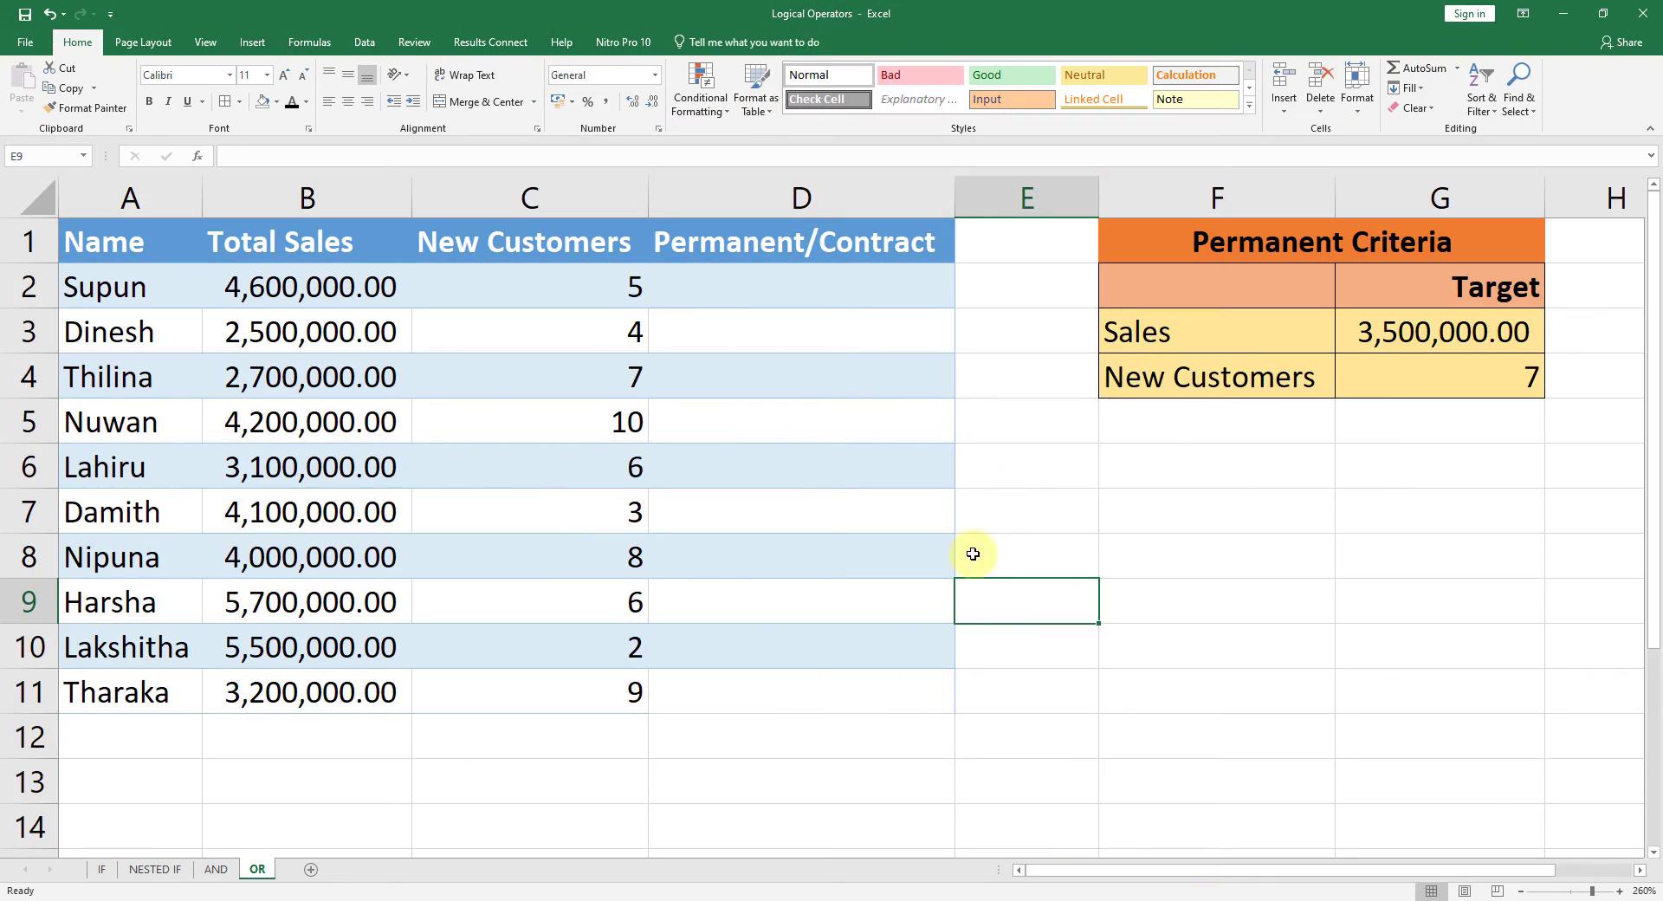
pyautogui.click(1010, 525)
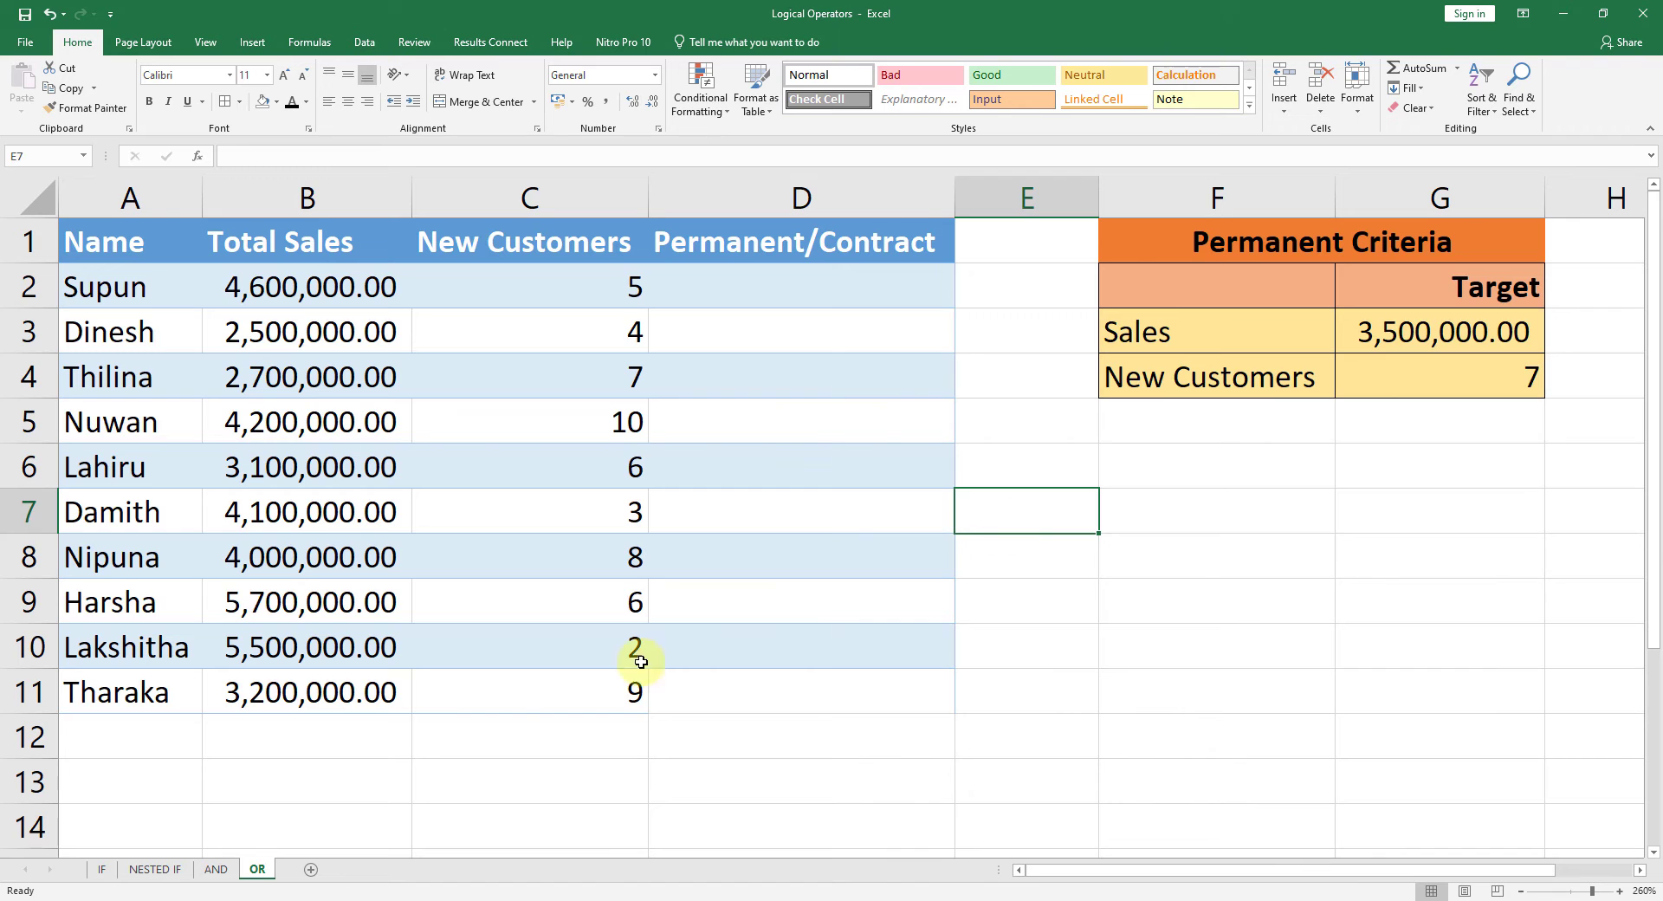
pyautogui.click(219, 869)
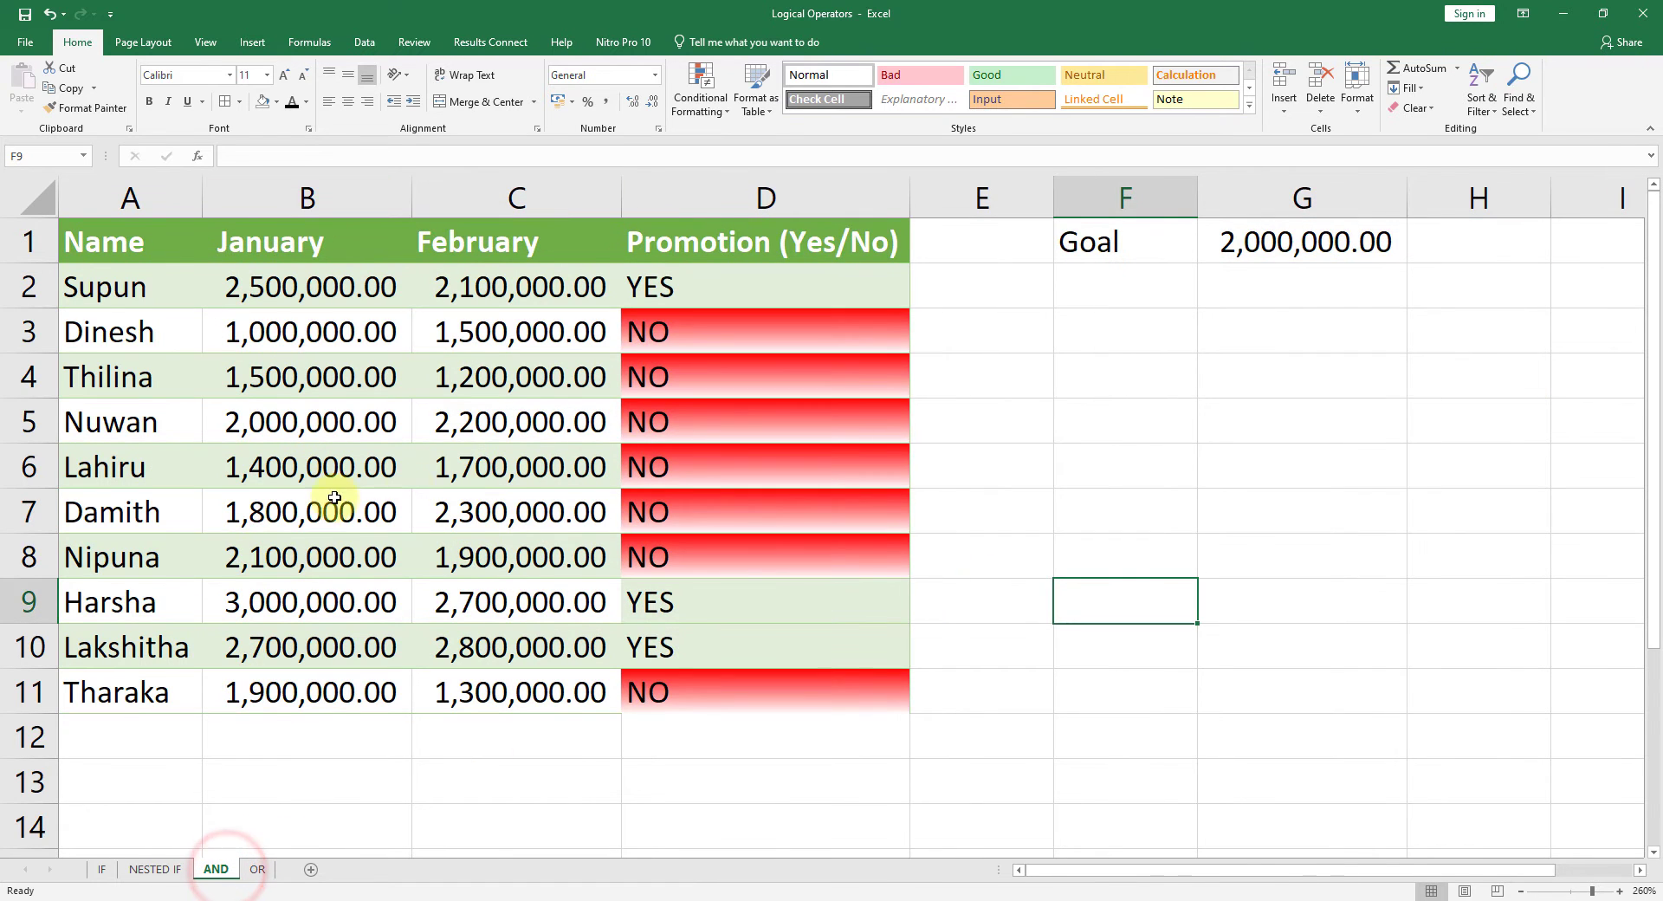
pyautogui.click(257, 871)
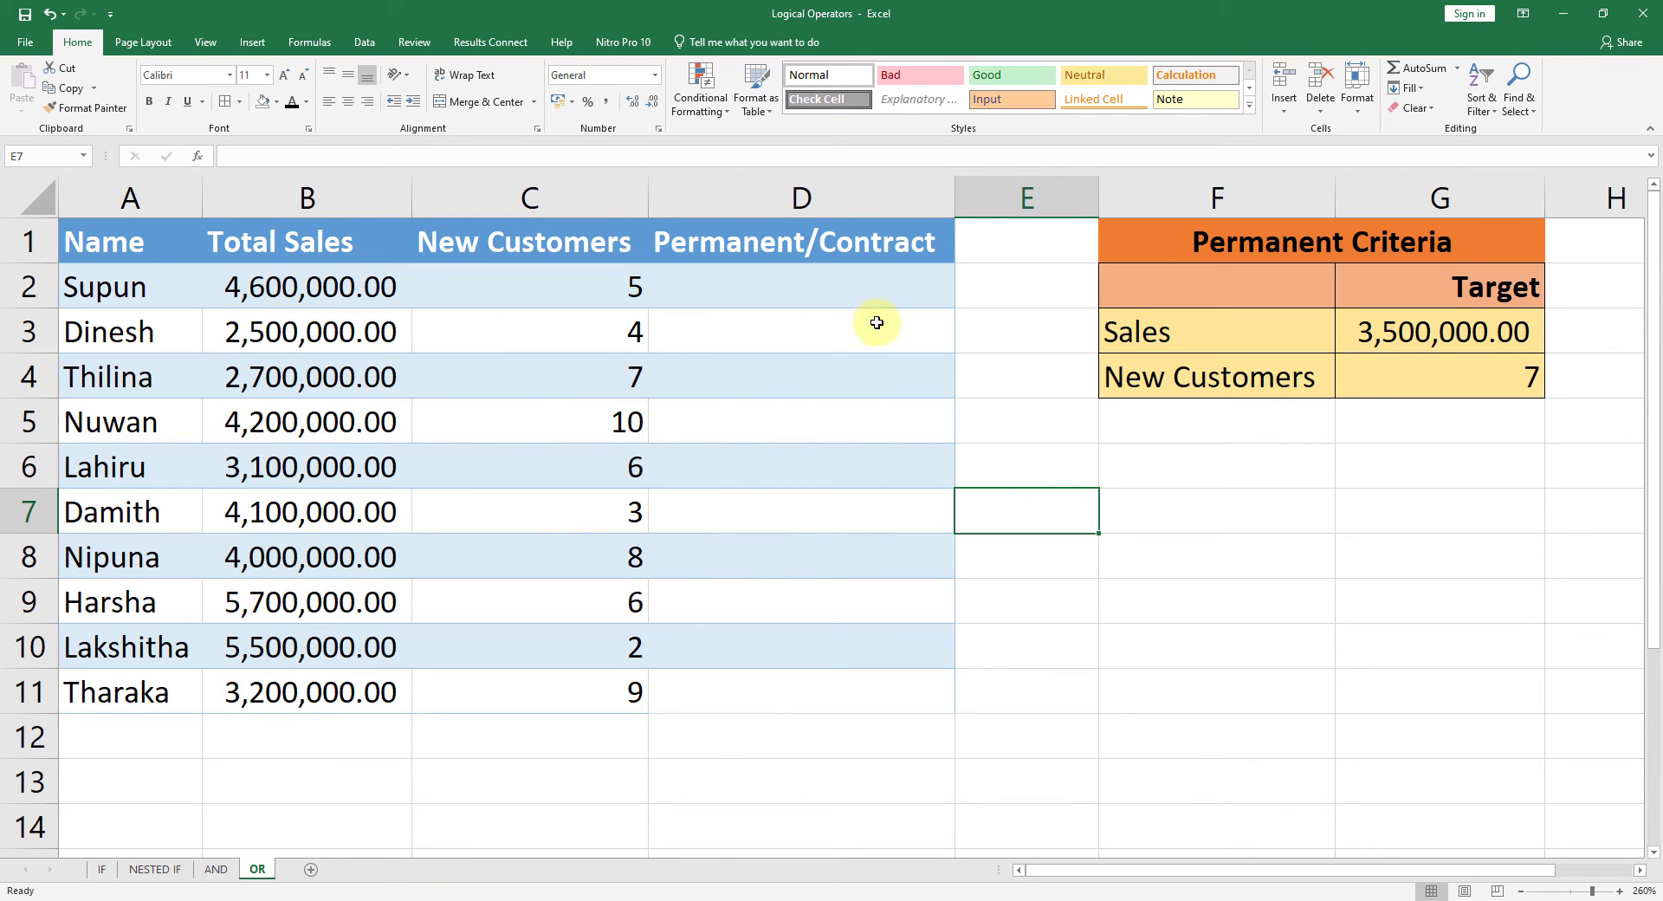
# Step: Insert the OR function into cell D2, the first Permanent/Contract cell
pyautogui.moveTo(822, 287); pyautogui.dragTo(834, 691)
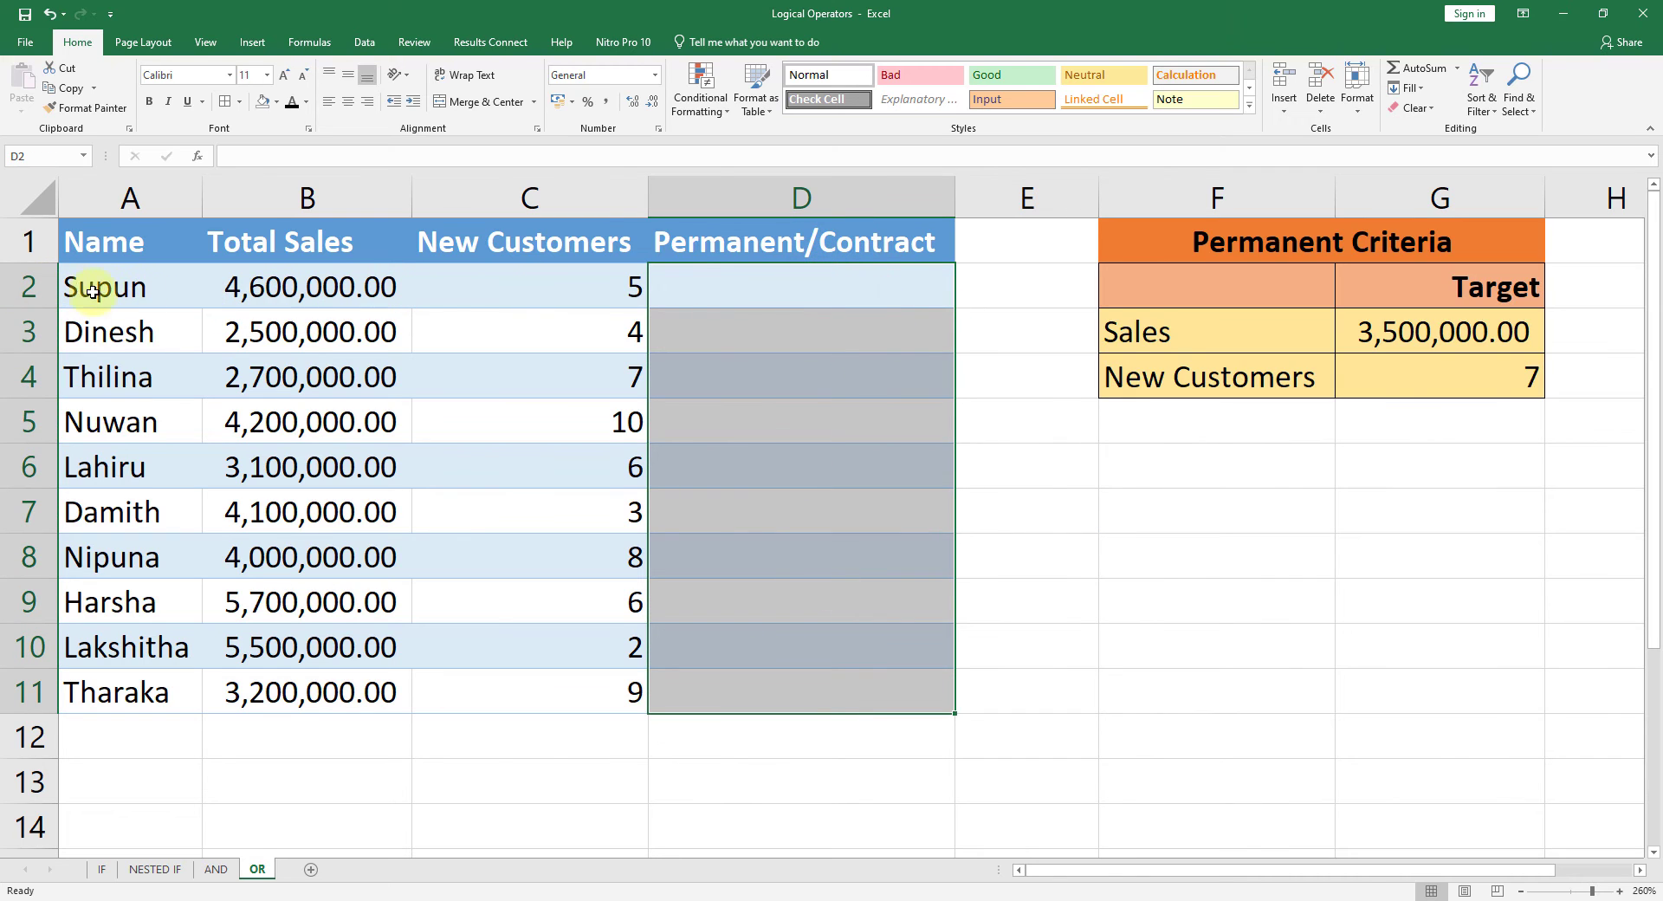
pyautogui.click(793, 285)
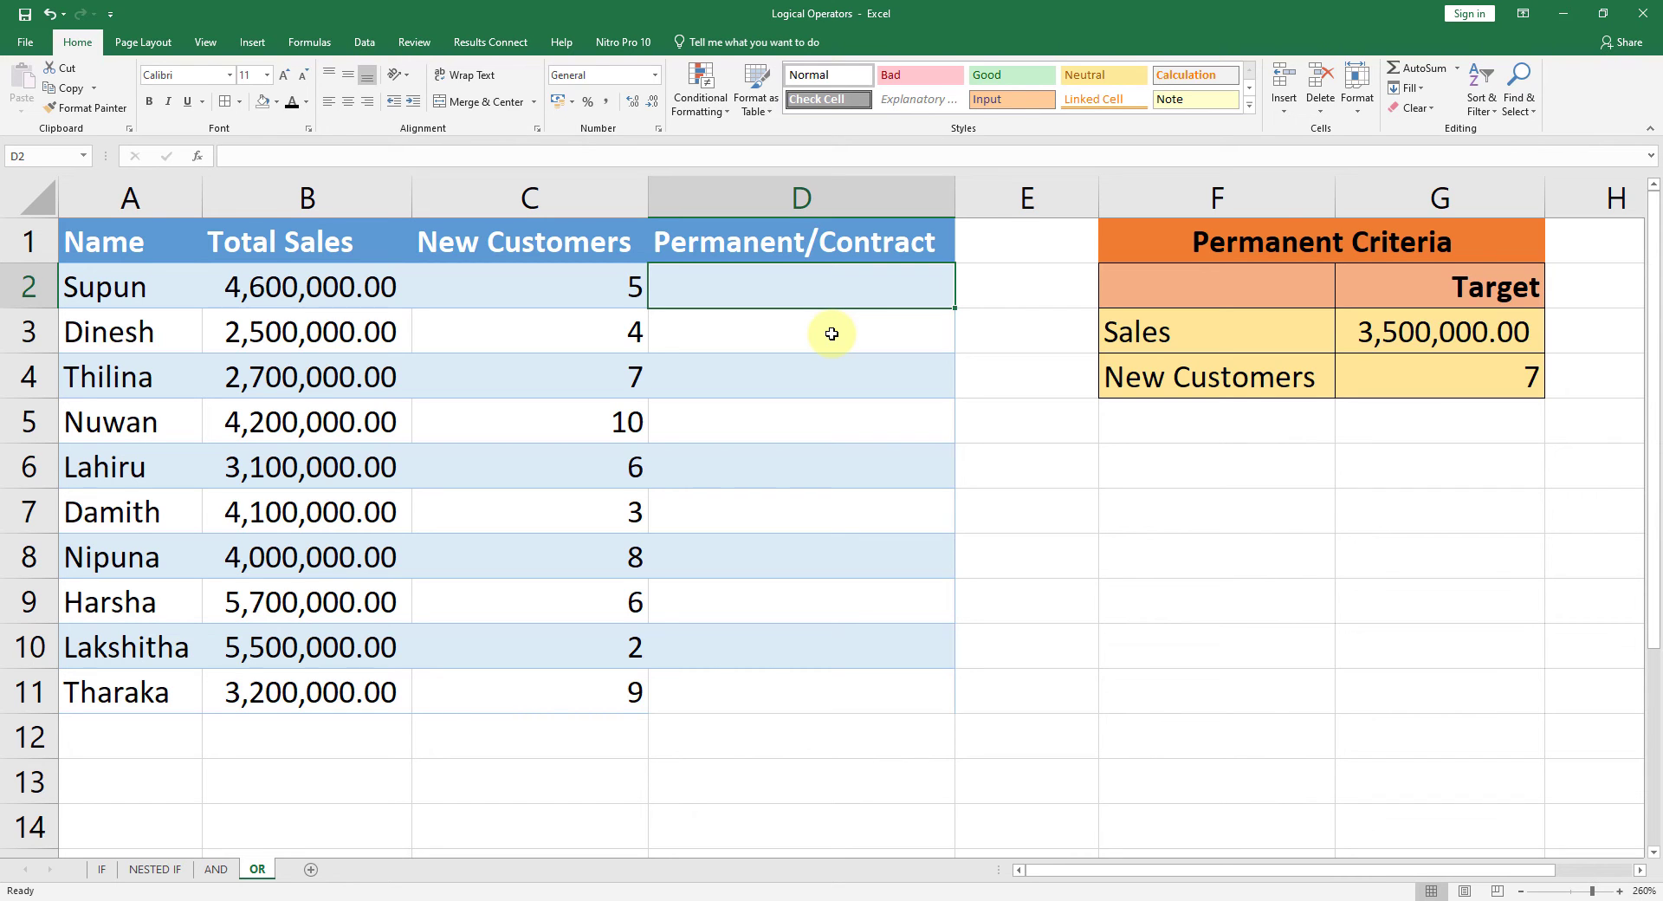
pyautogui.click(252, 42)
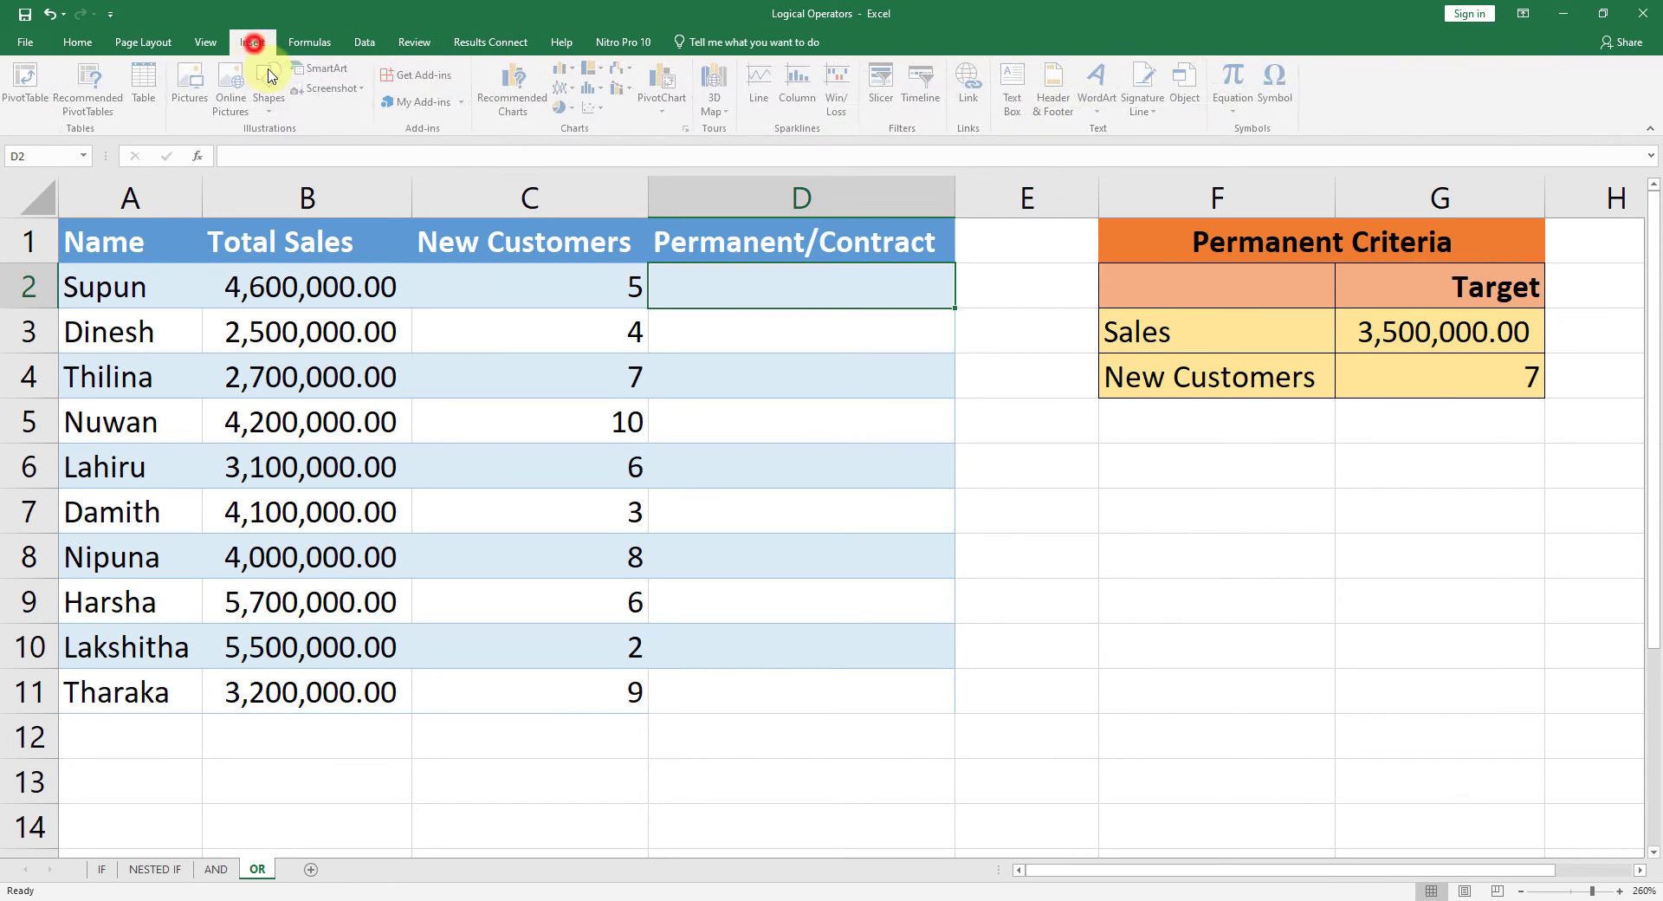
pyautogui.click(305, 43)
pyautogui.click(26, 87)
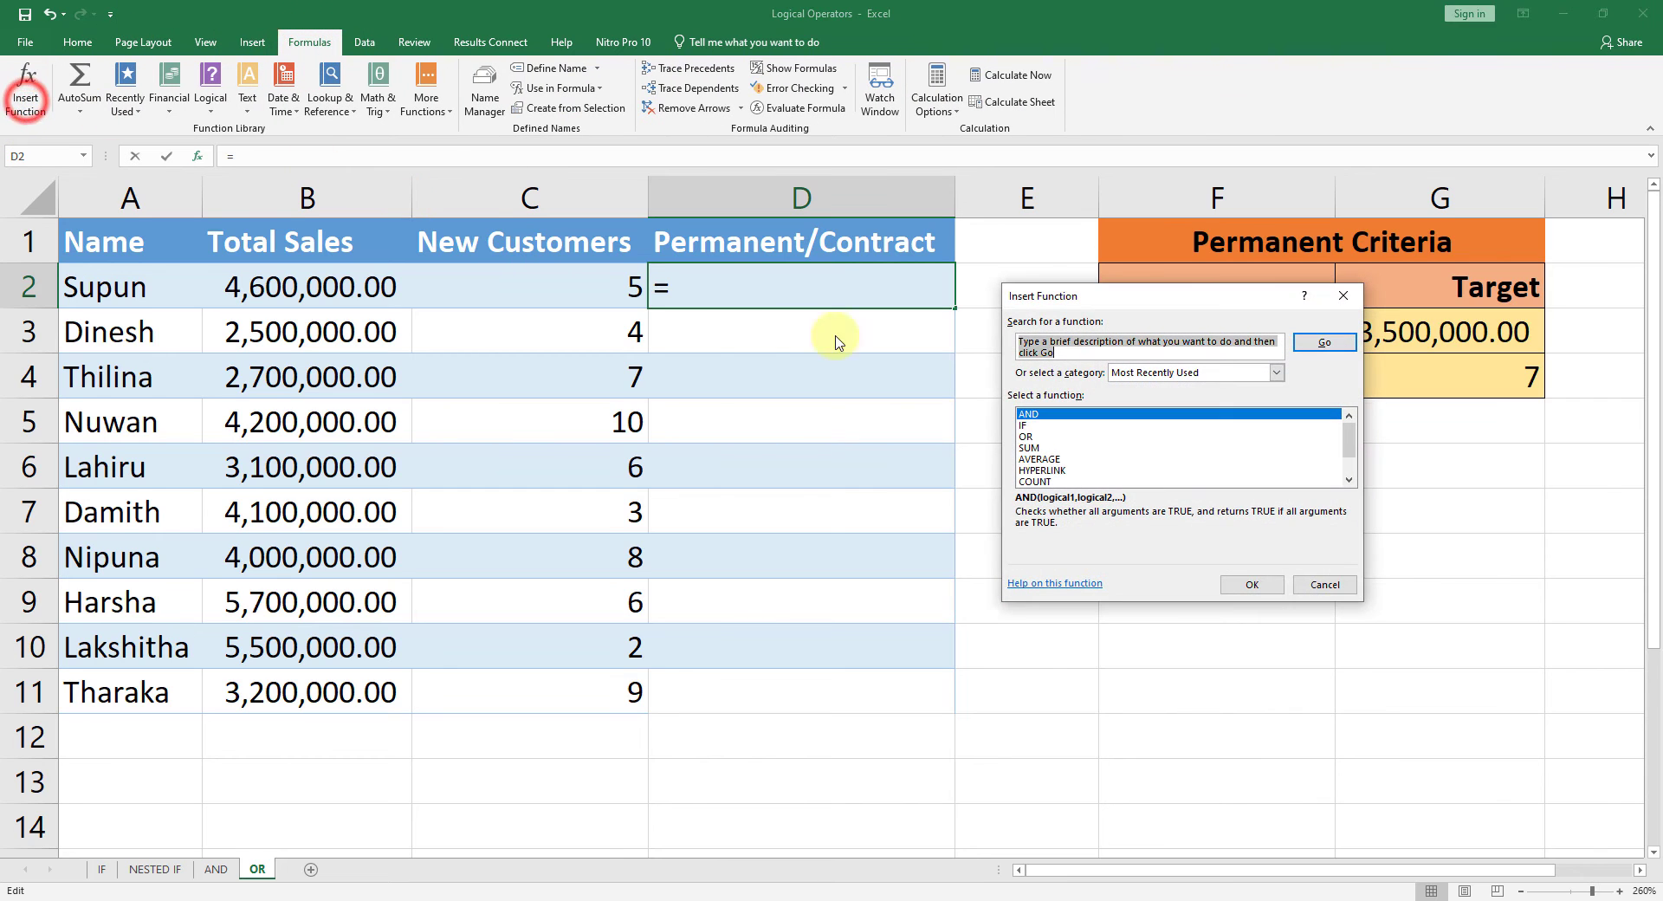
pyautogui.write('OR')
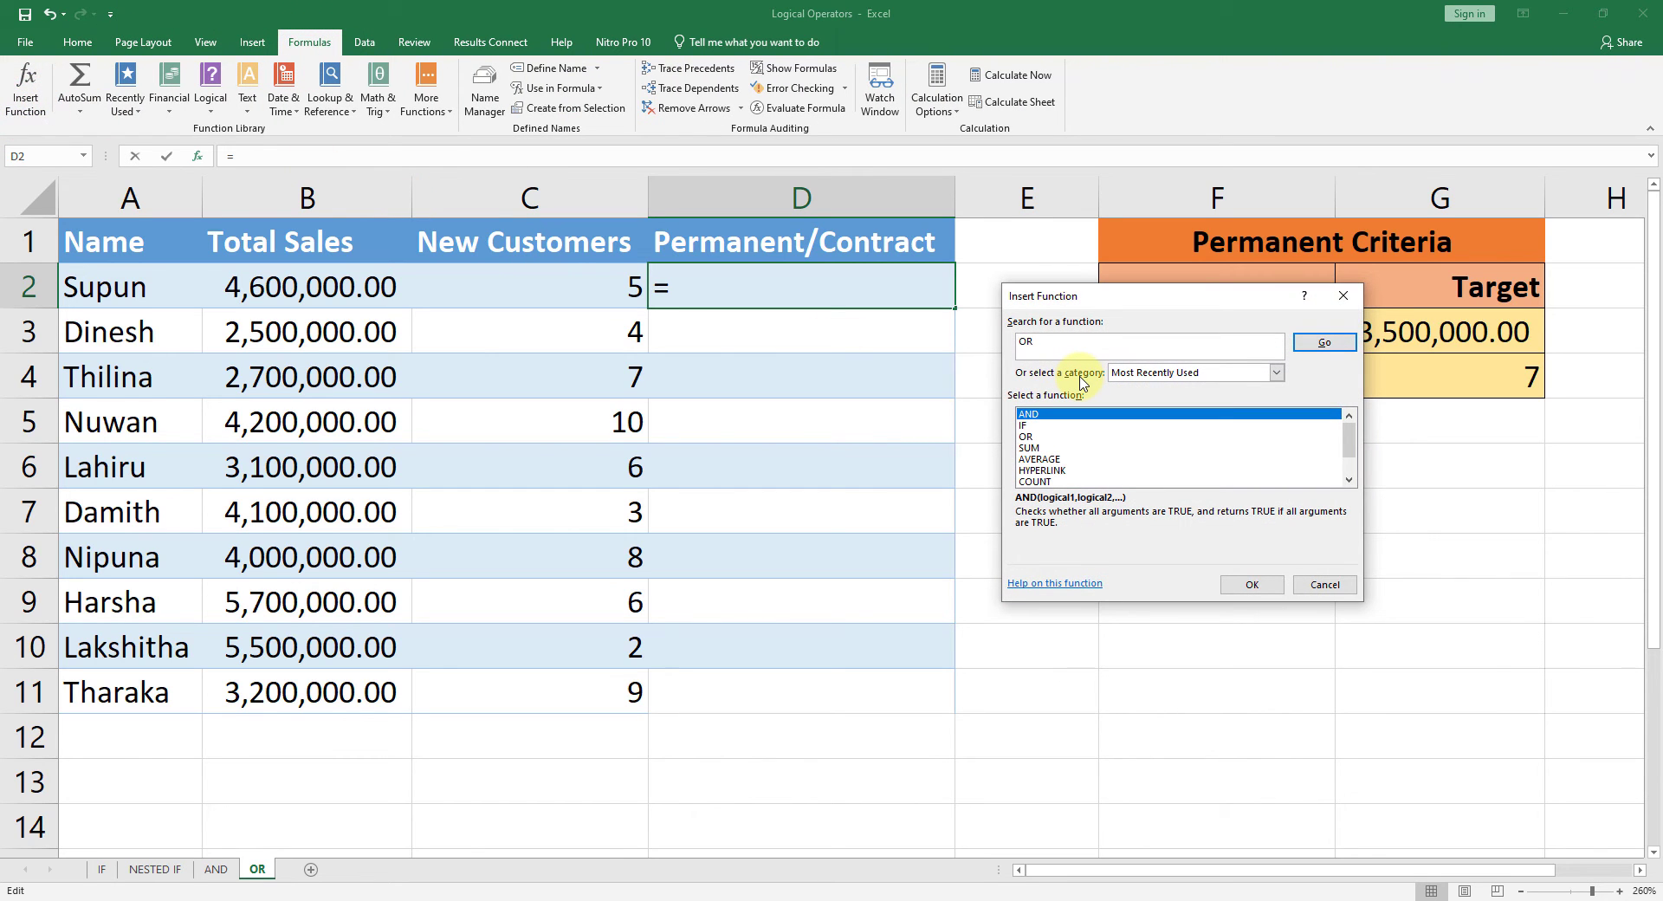
pyautogui.click(1324, 342)
pyautogui.click(1026, 447)
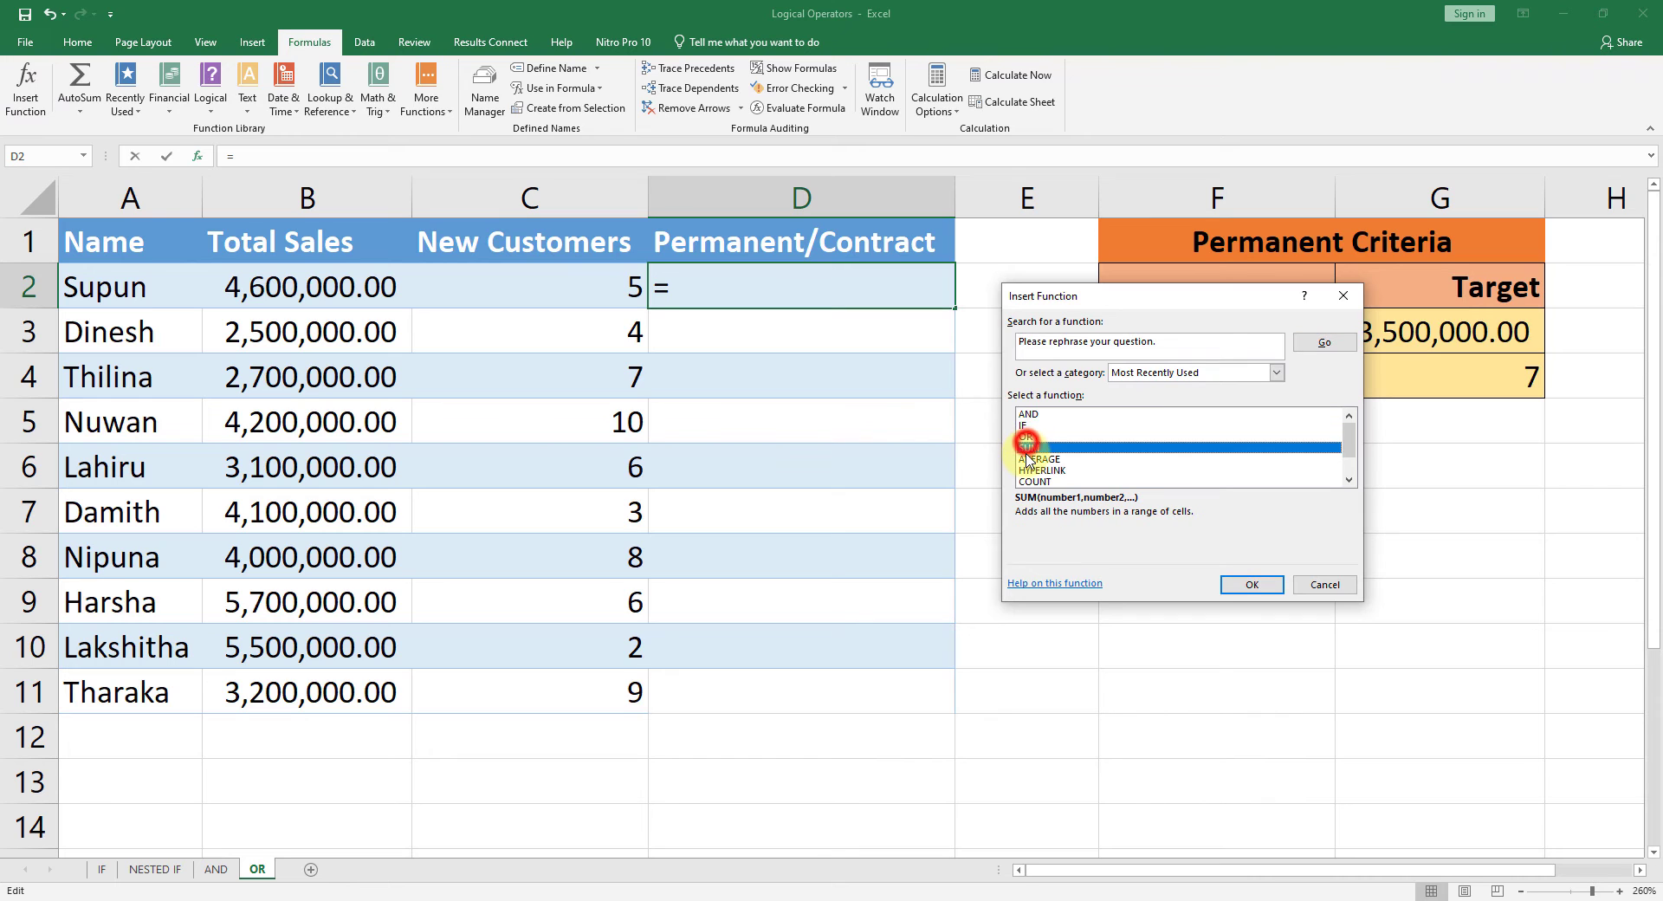
pyautogui.click(1027, 436)
pyautogui.click(1251, 584)
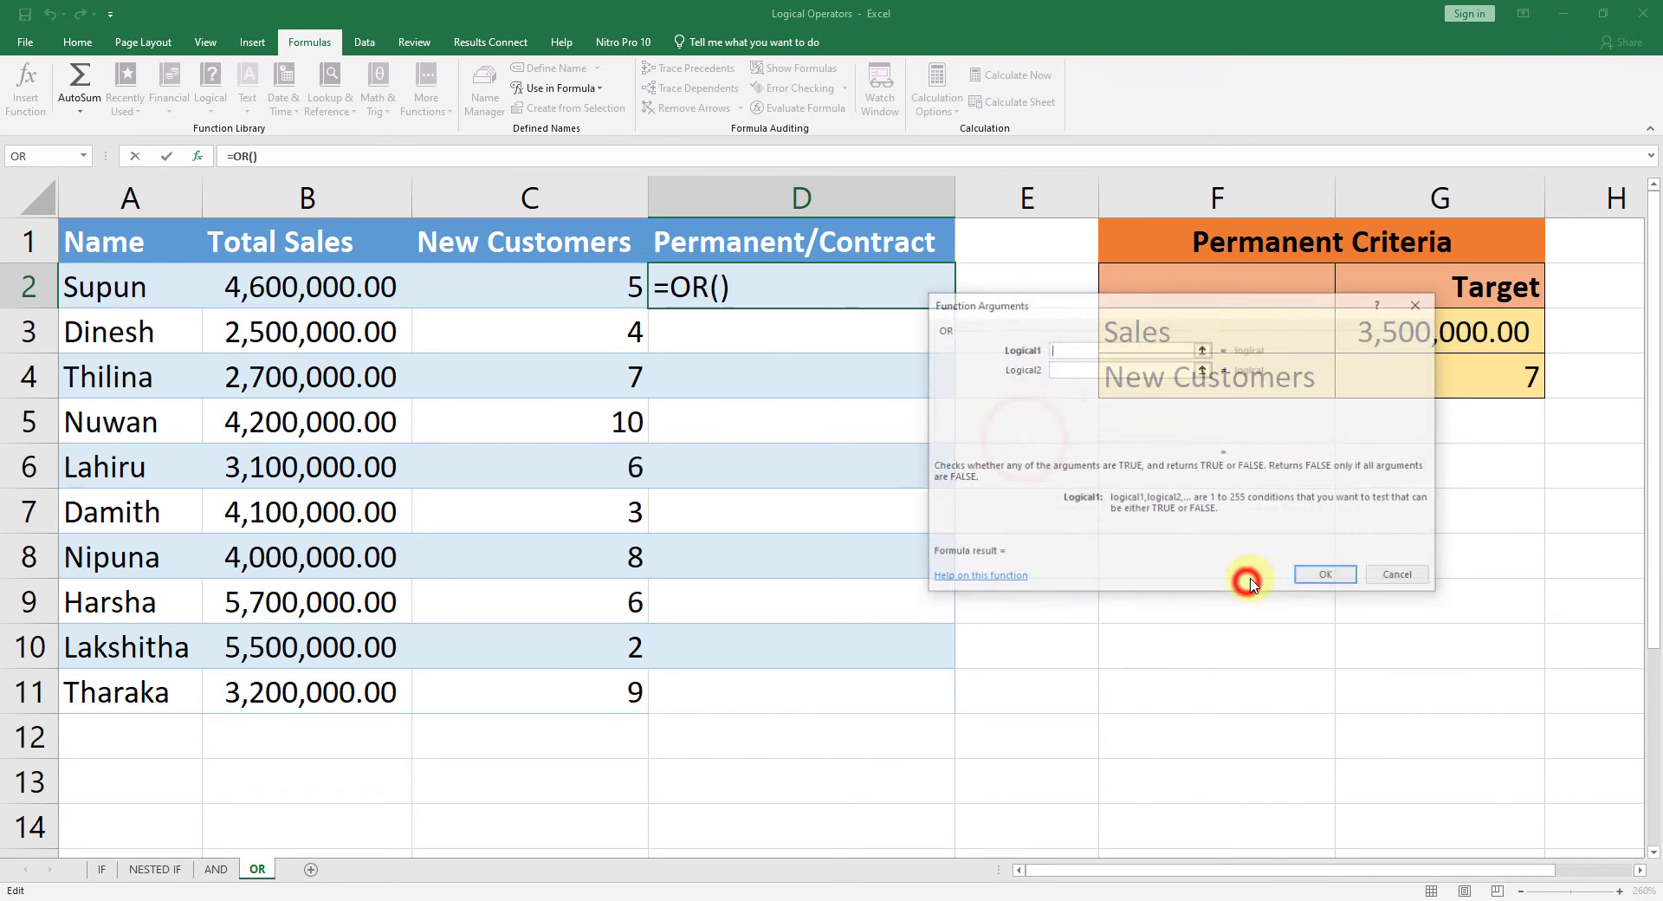
# Step: Set the OR function's first condition to B2>$G$3, moving the arguments dialog clear of the data and targets
pyautogui.click(1071, 350)
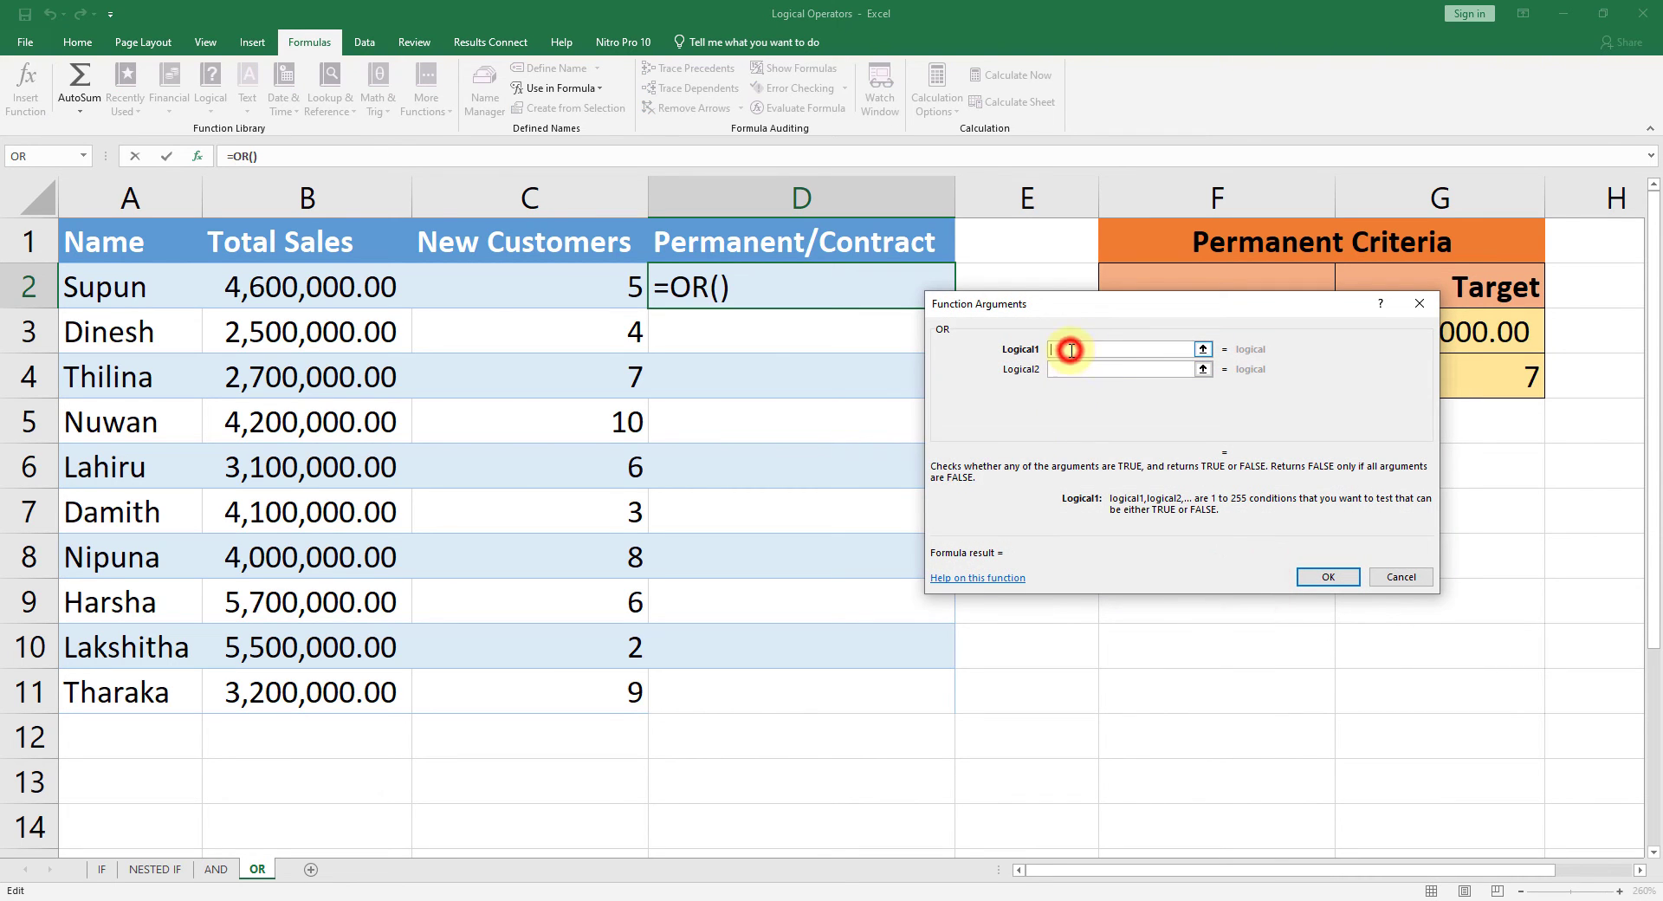
pyautogui.moveTo(1068, 313); pyautogui.dragTo(793, 414)
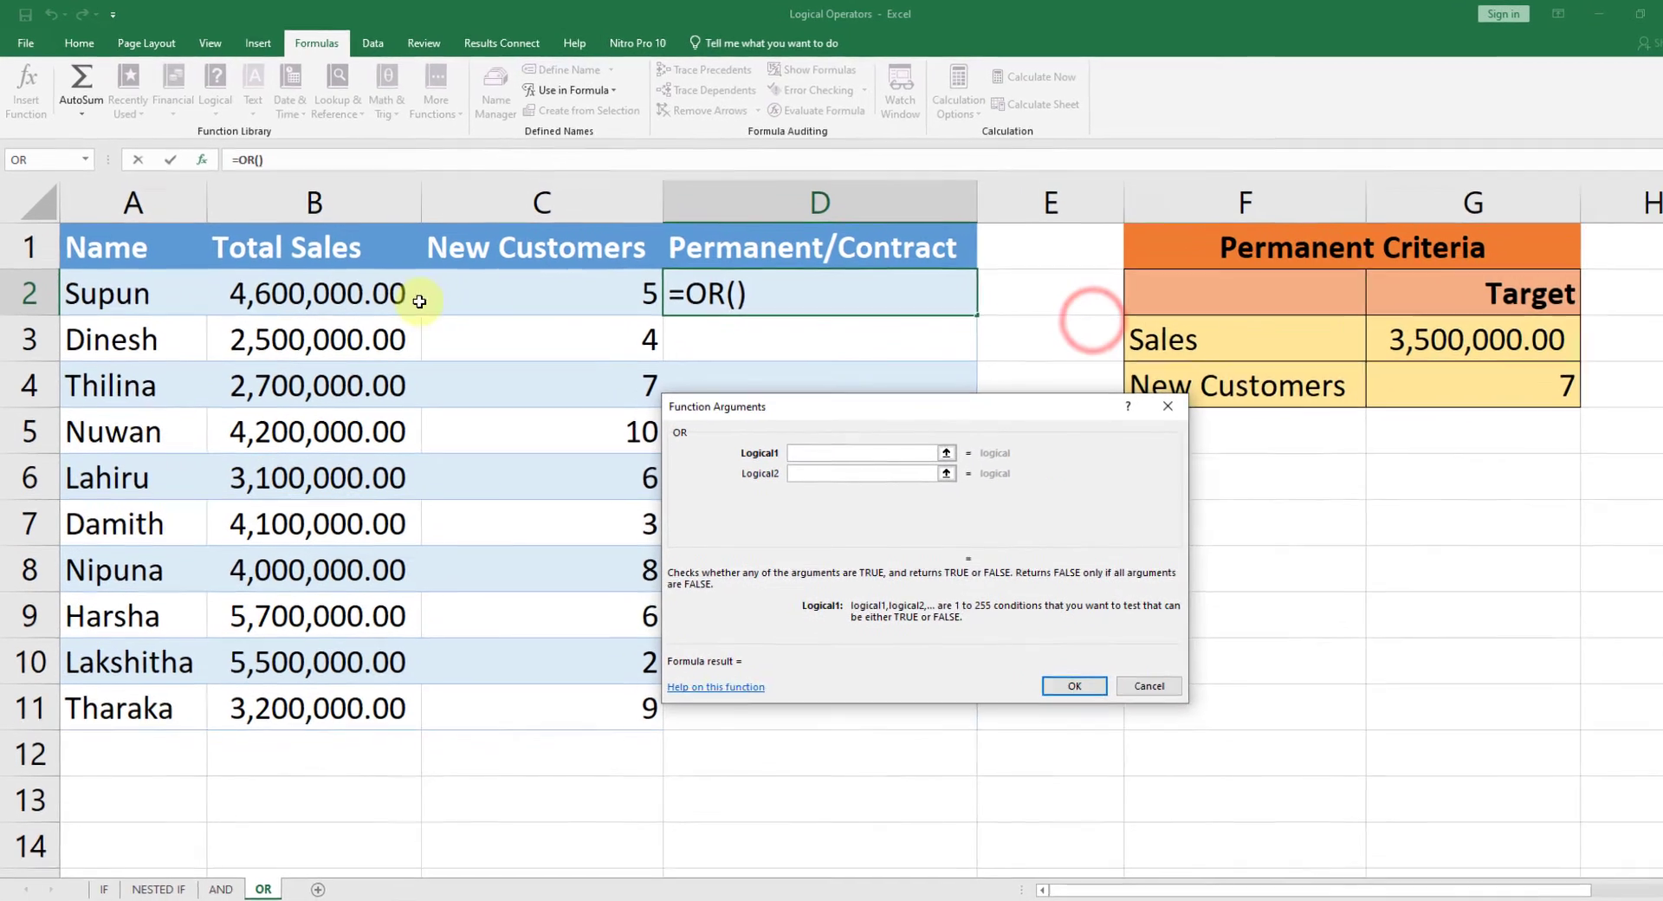
pyautogui.click(348, 291)
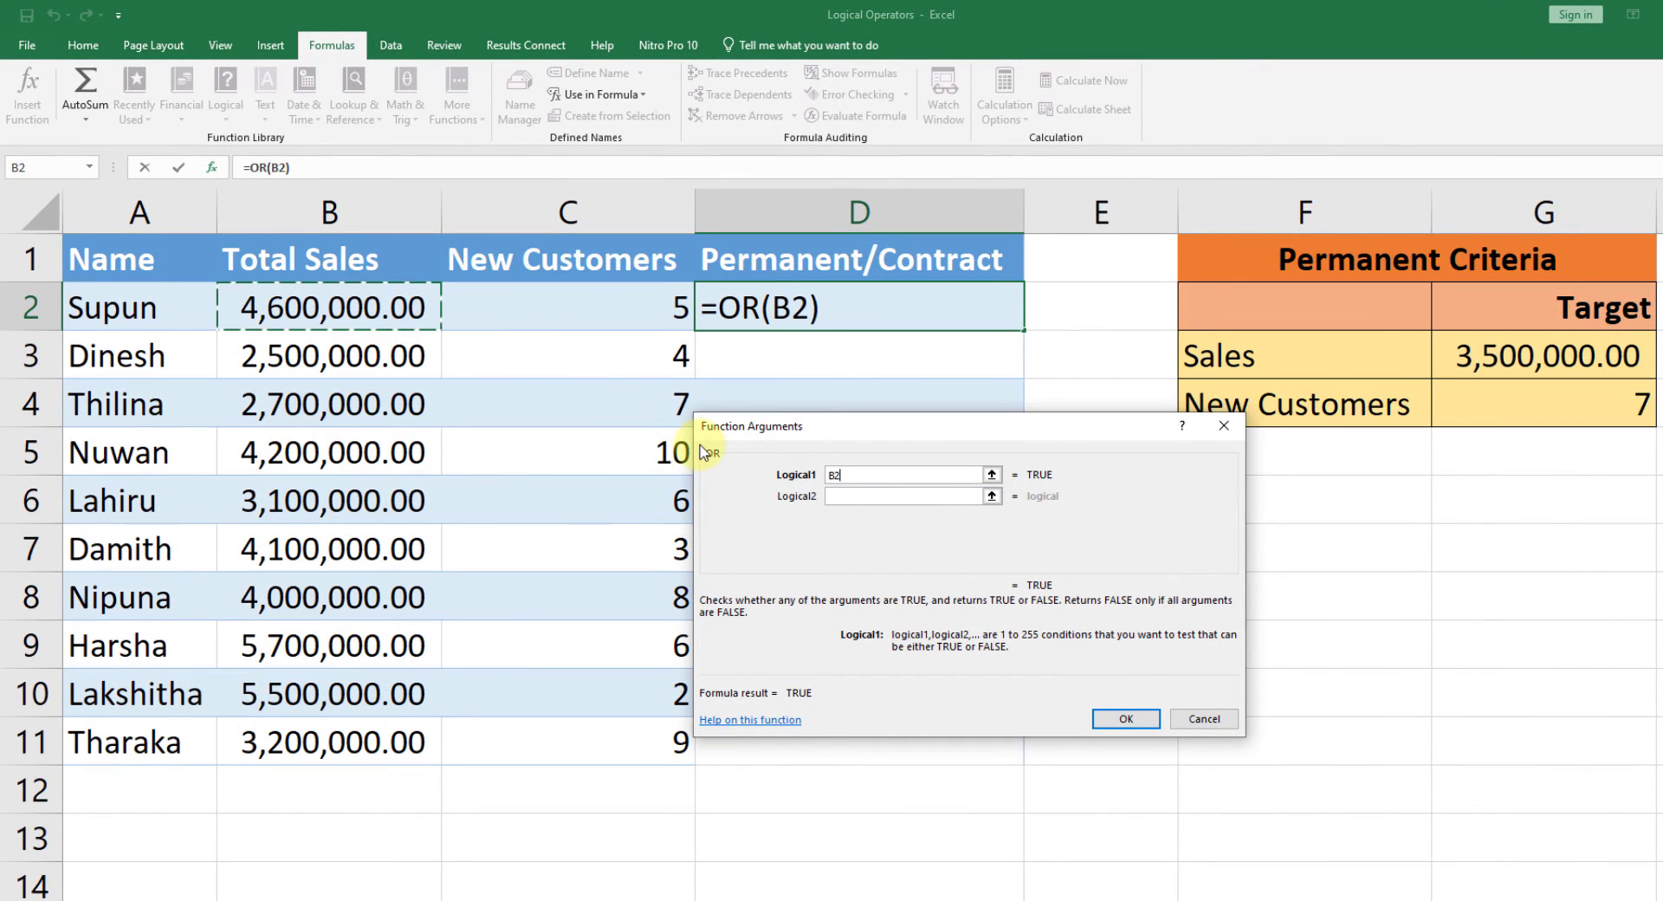
pyautogui.write('>')
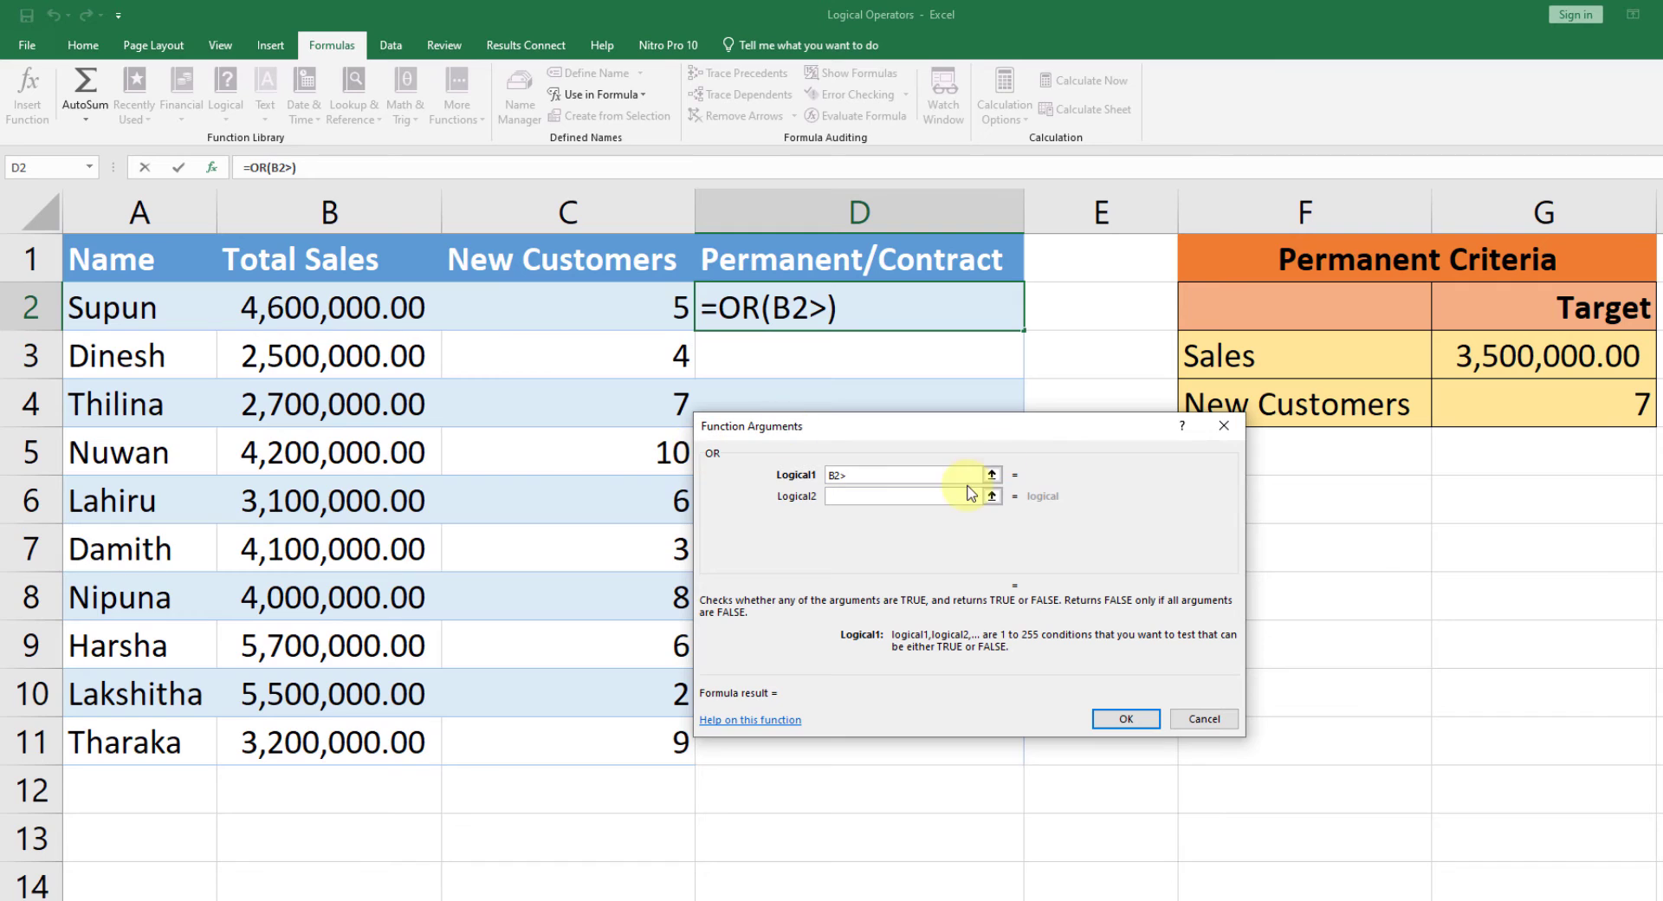
pyautogui.click(1501, 361)
pyautogui.press('F4')
pyautogui.press('Tab')
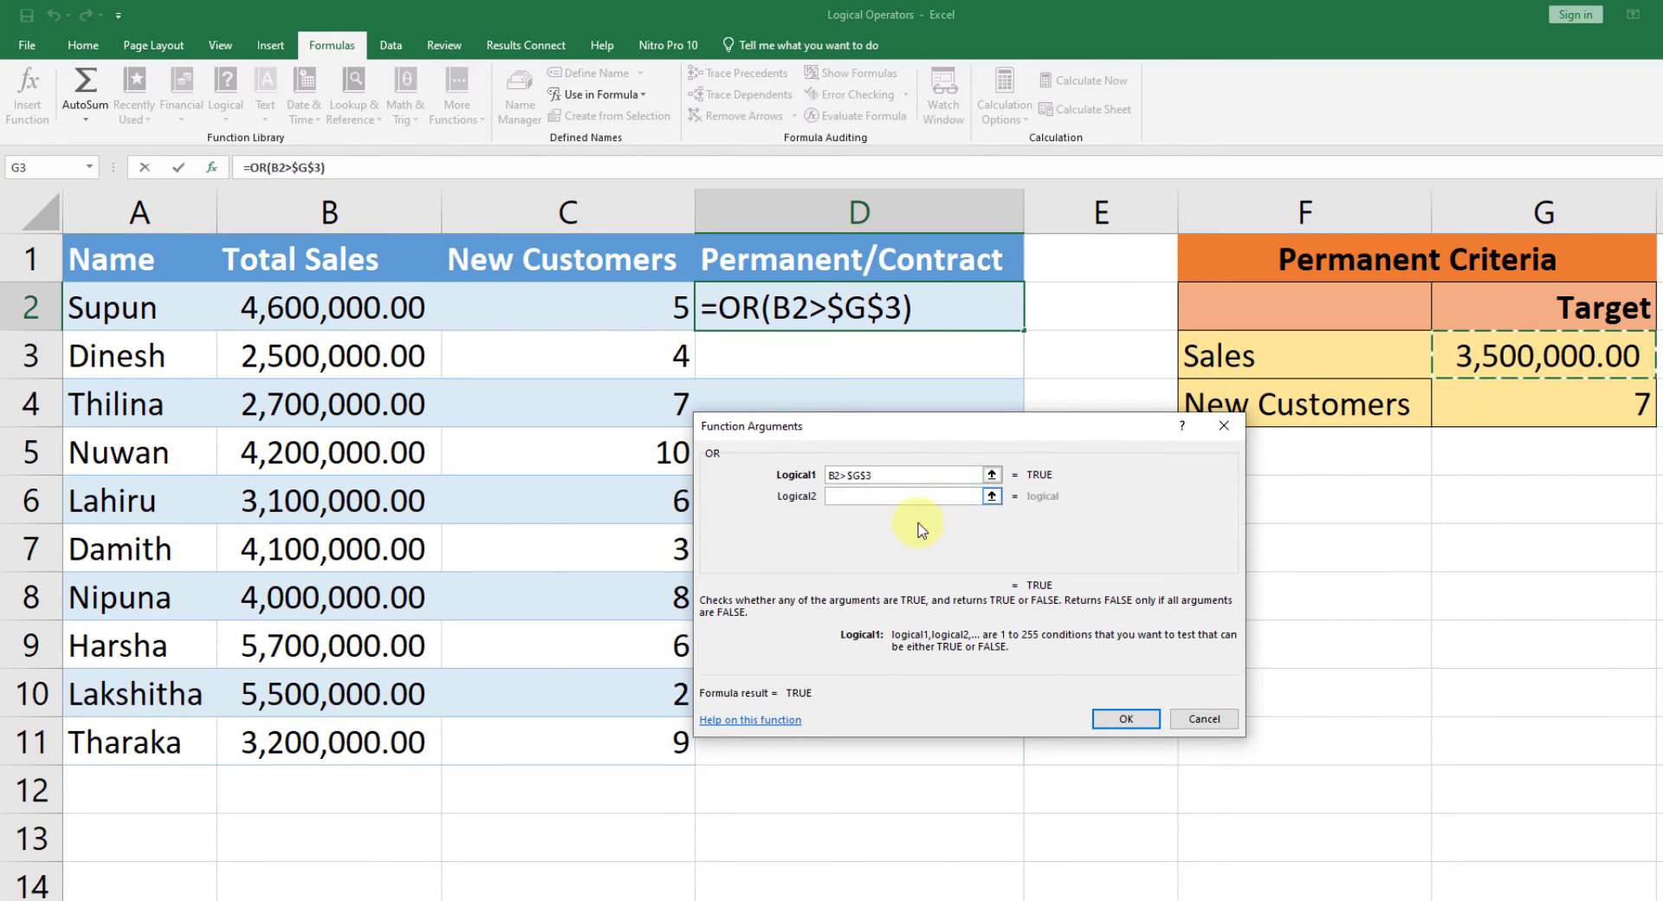
# Step: Set the OR function's second condition to C2>$G$4 and enter the formula in D2
pyautogui.click(861, 500)
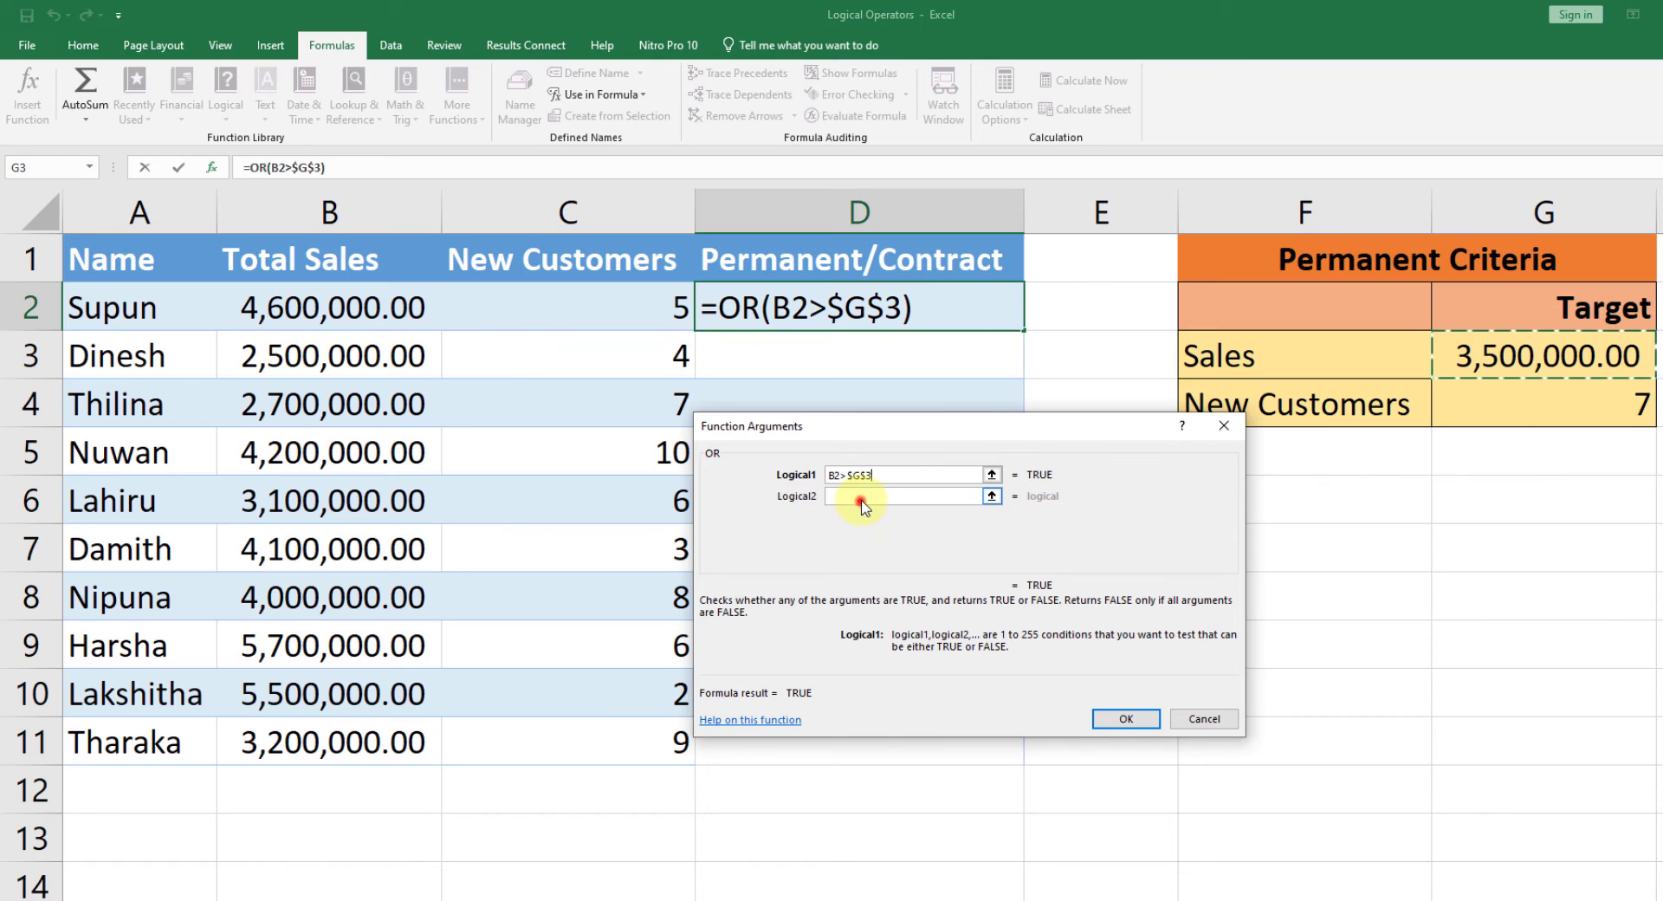
pyautogui.click(642, 313)
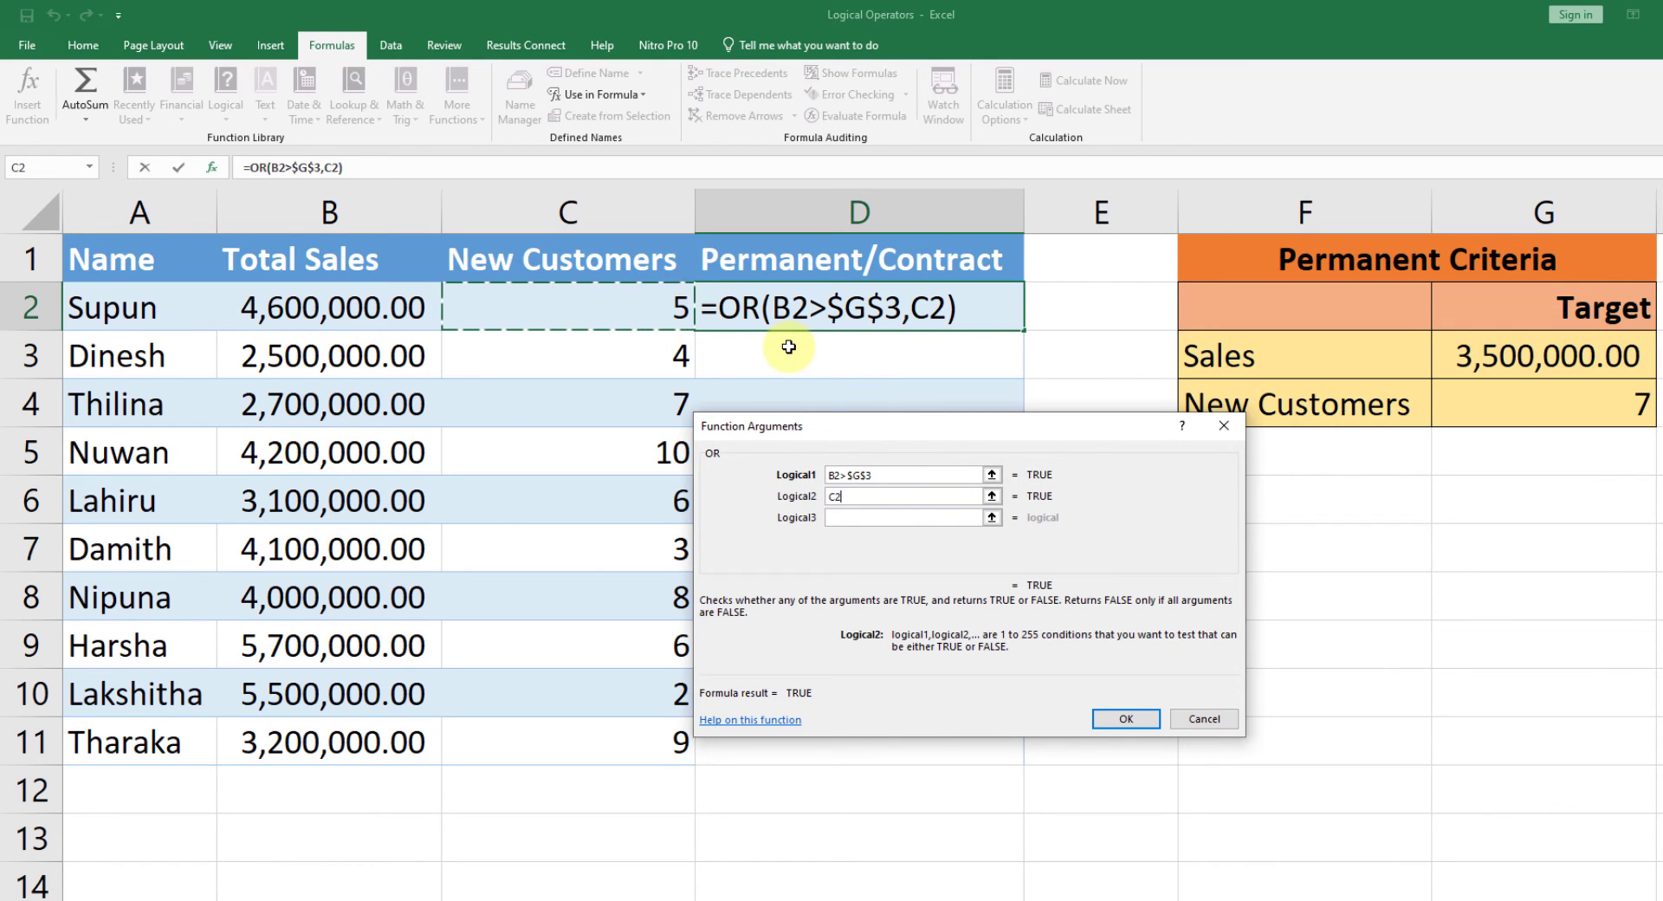
pyautogui.write('>')
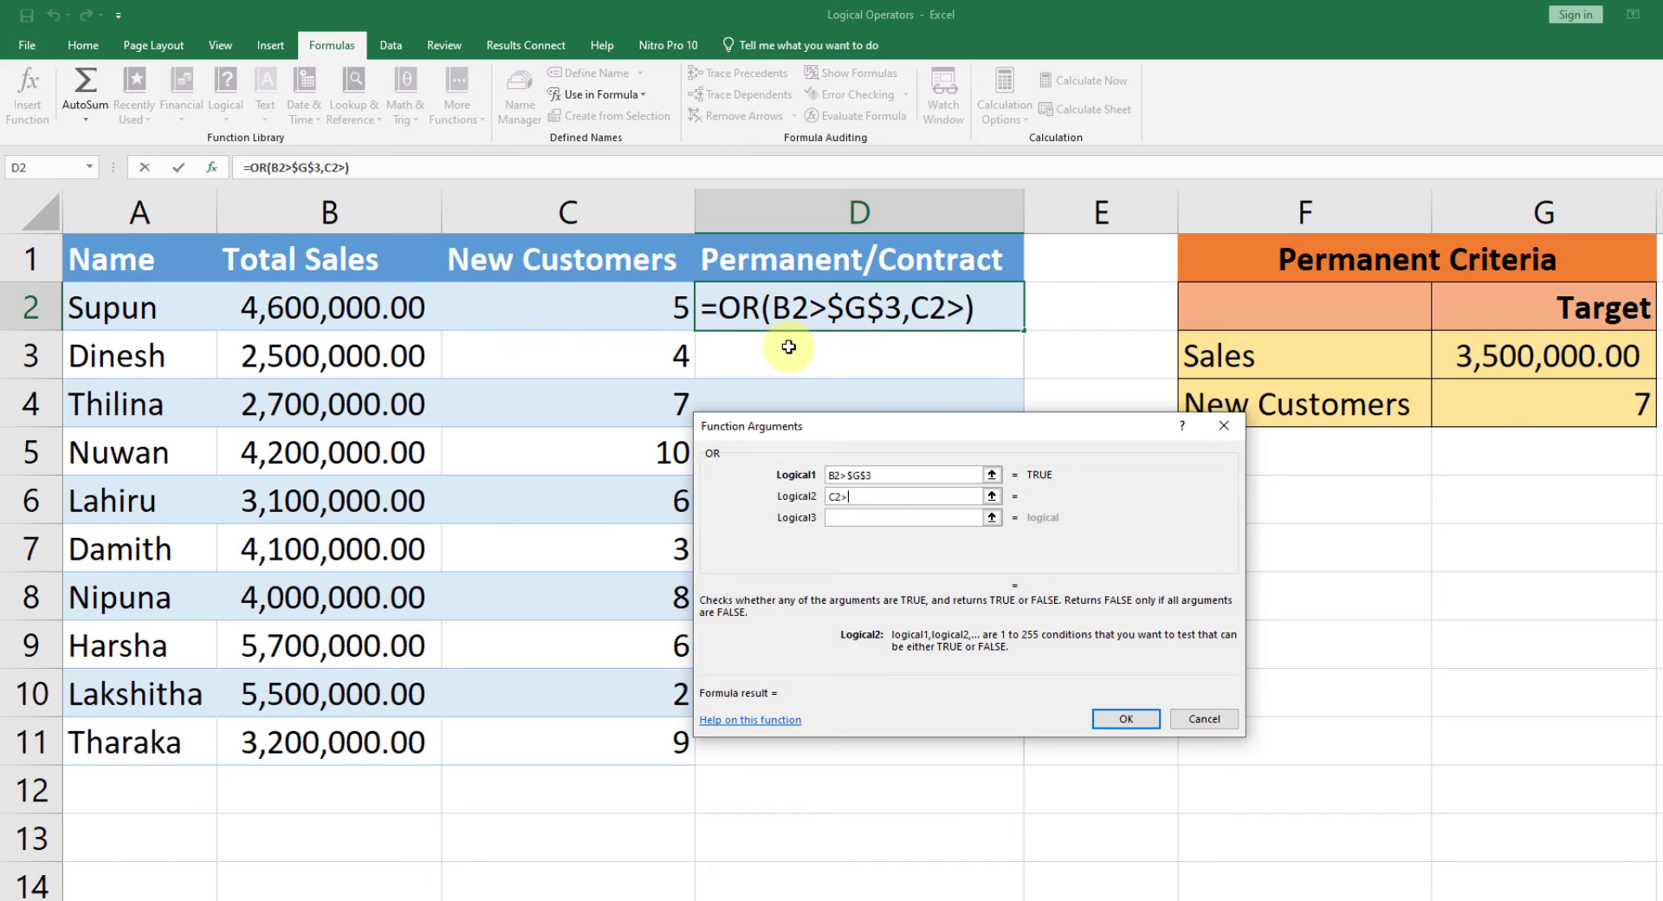
pyautogui.click(1505, 392)
pyautogui.press('F4')
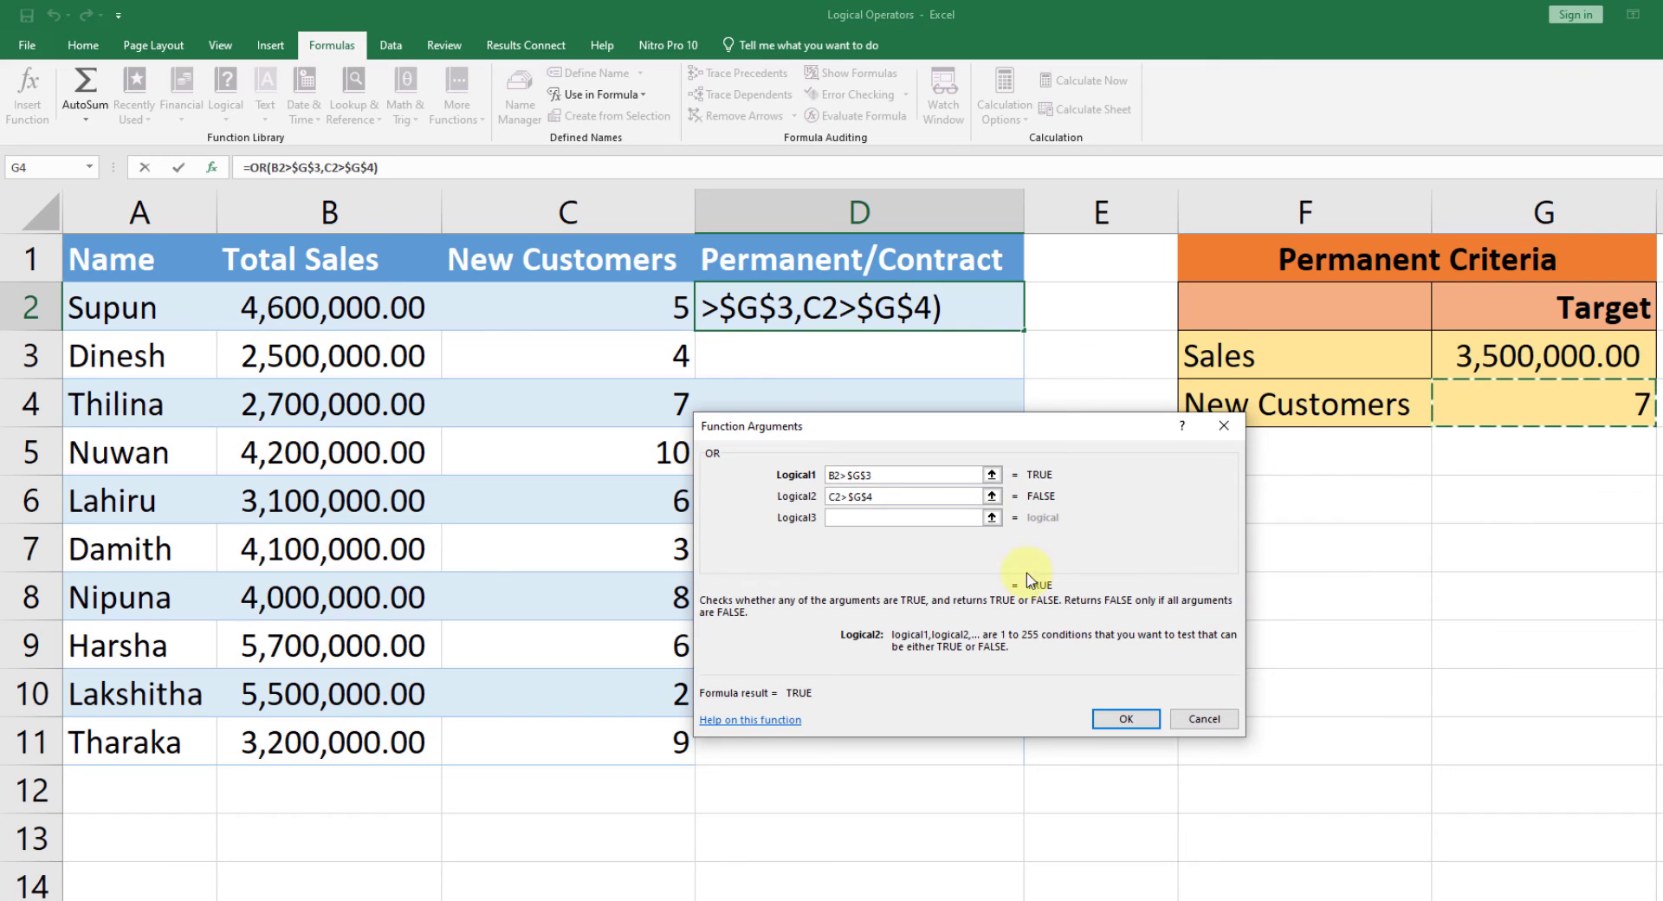
pyautogui.click(1126, 718)
# Step: Compare the result in D2 with the row's total sales and new customers and with the new-customer target in G4
pyautogui.click(982, 377)
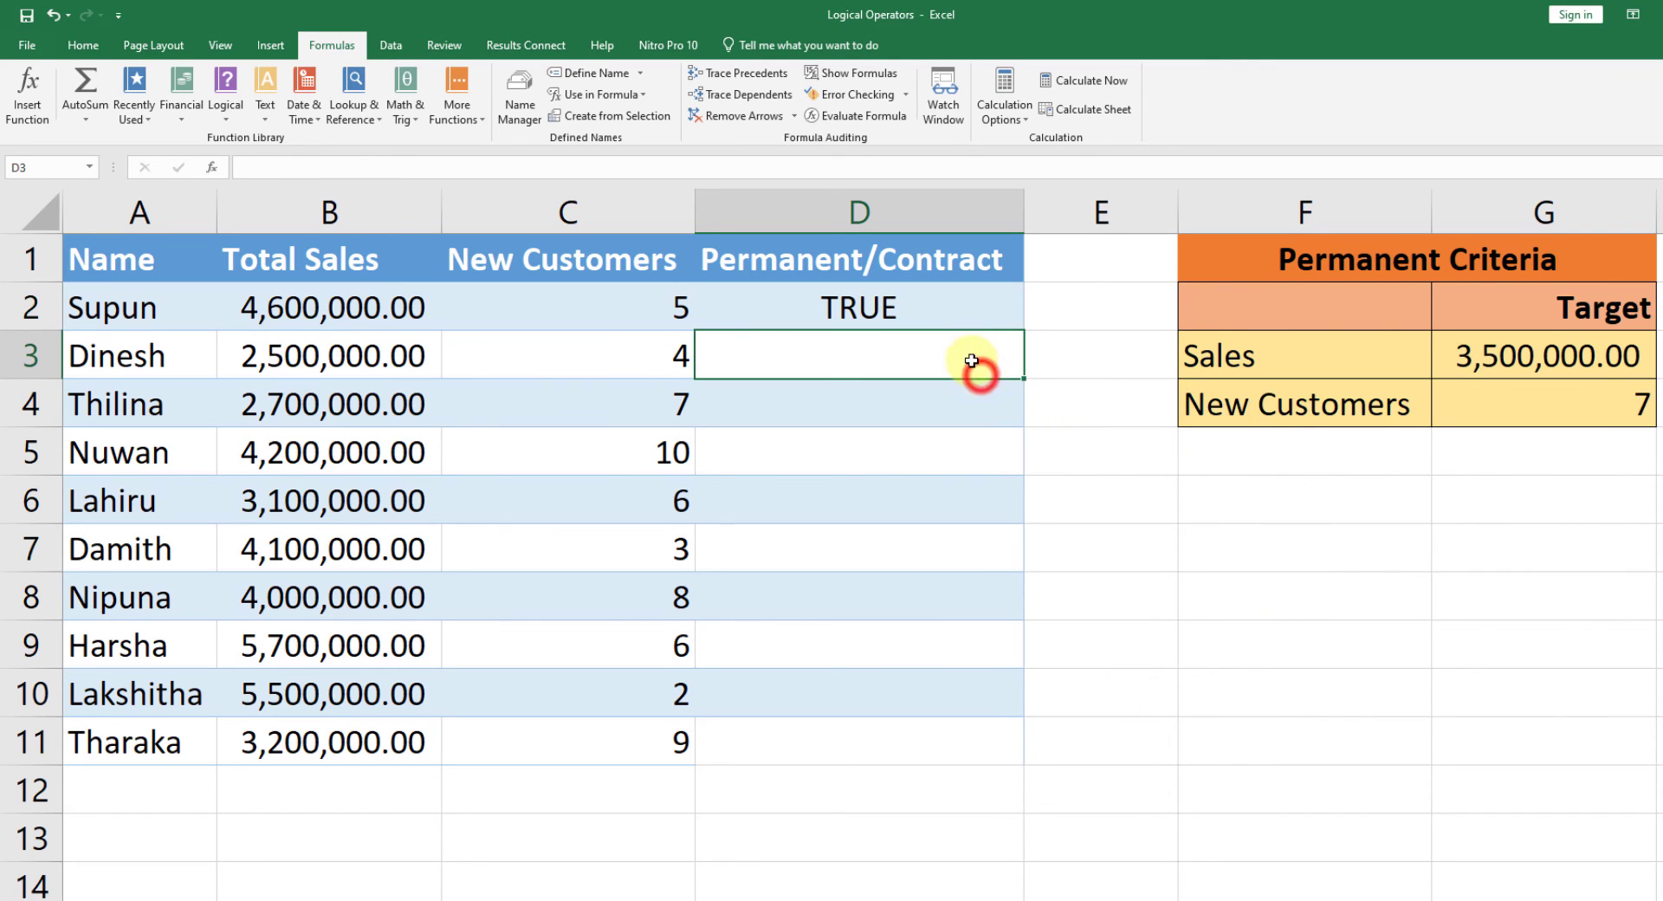
pyautogui.click(959, 324)
pyautogui.click(304, 315)
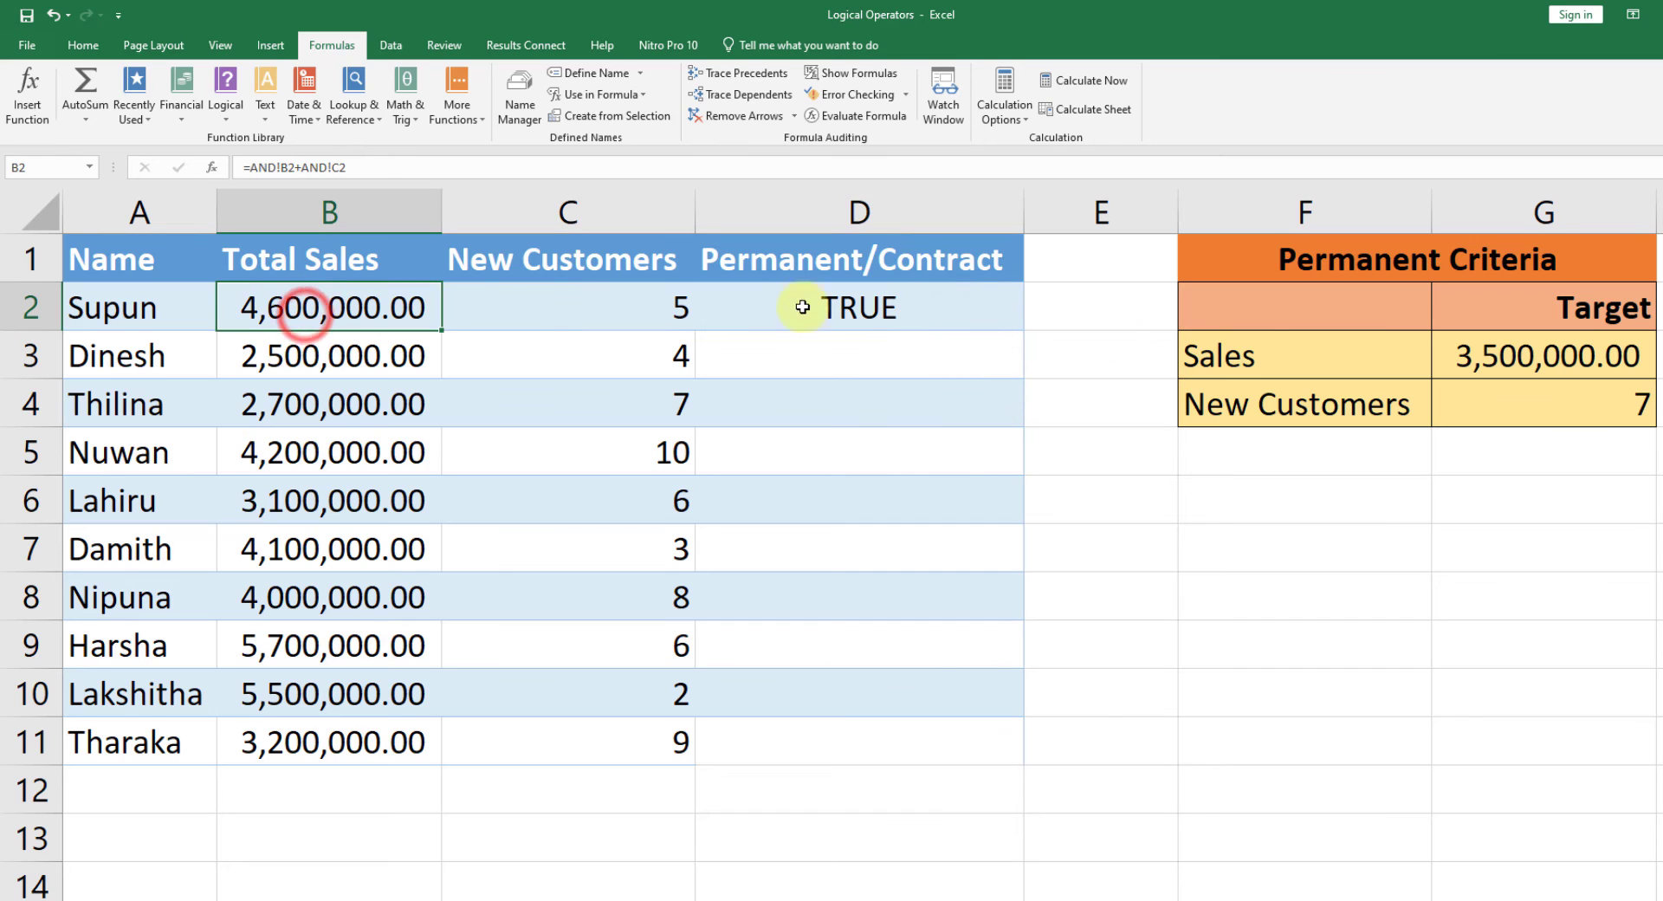
pyautogui.click(626, 307)
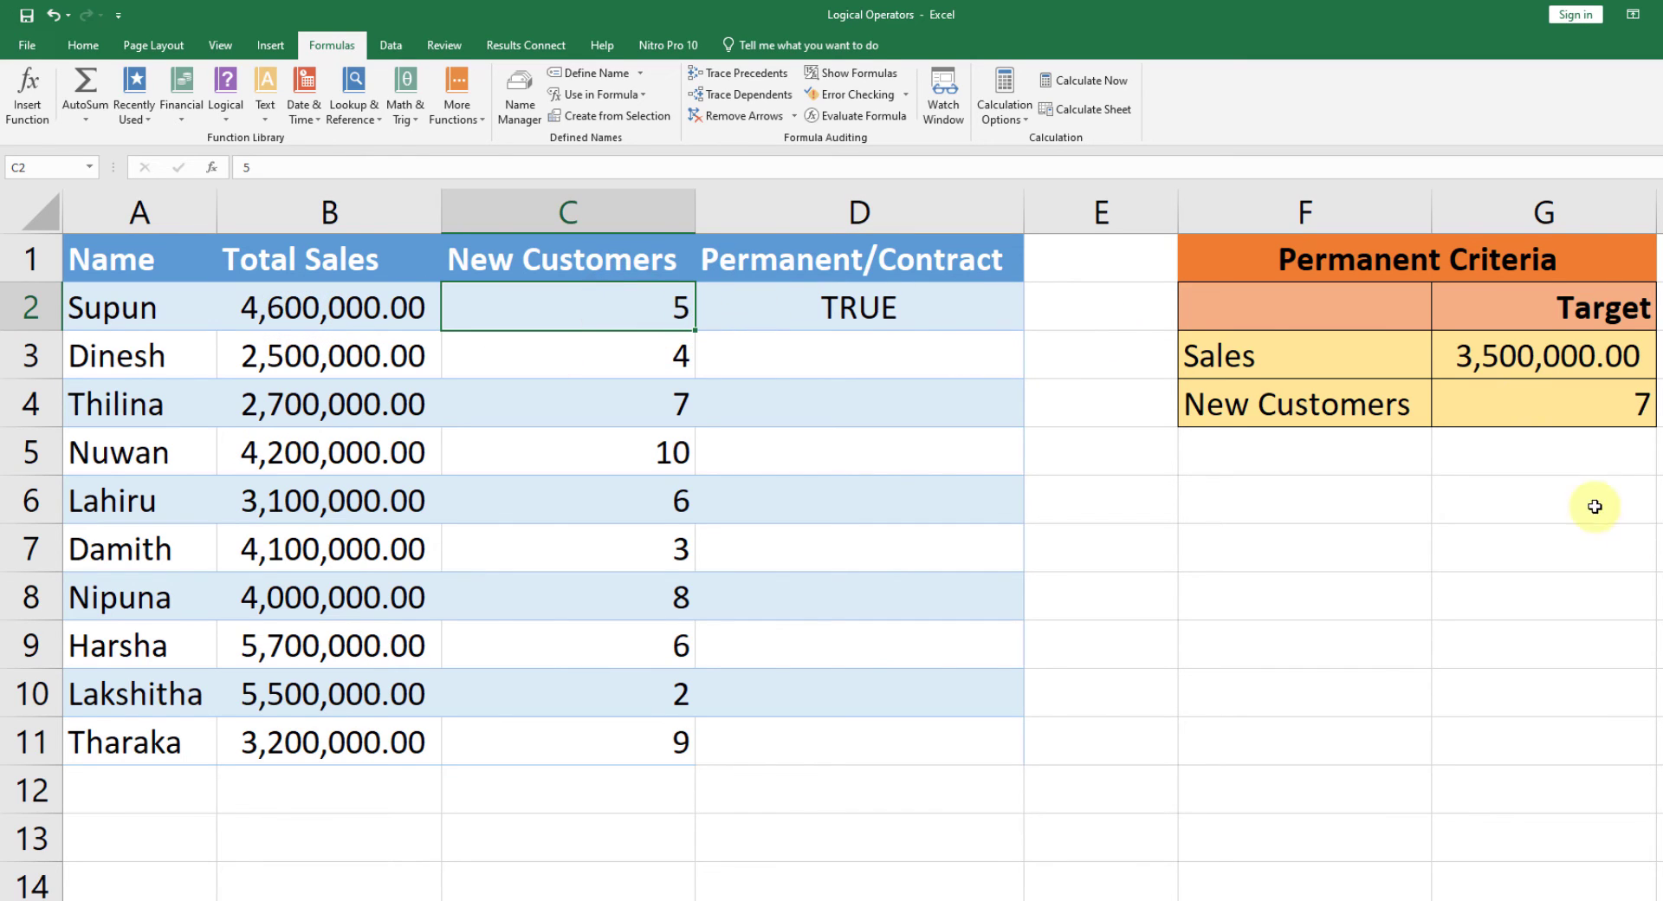
pyautogui.click(1582, 422)
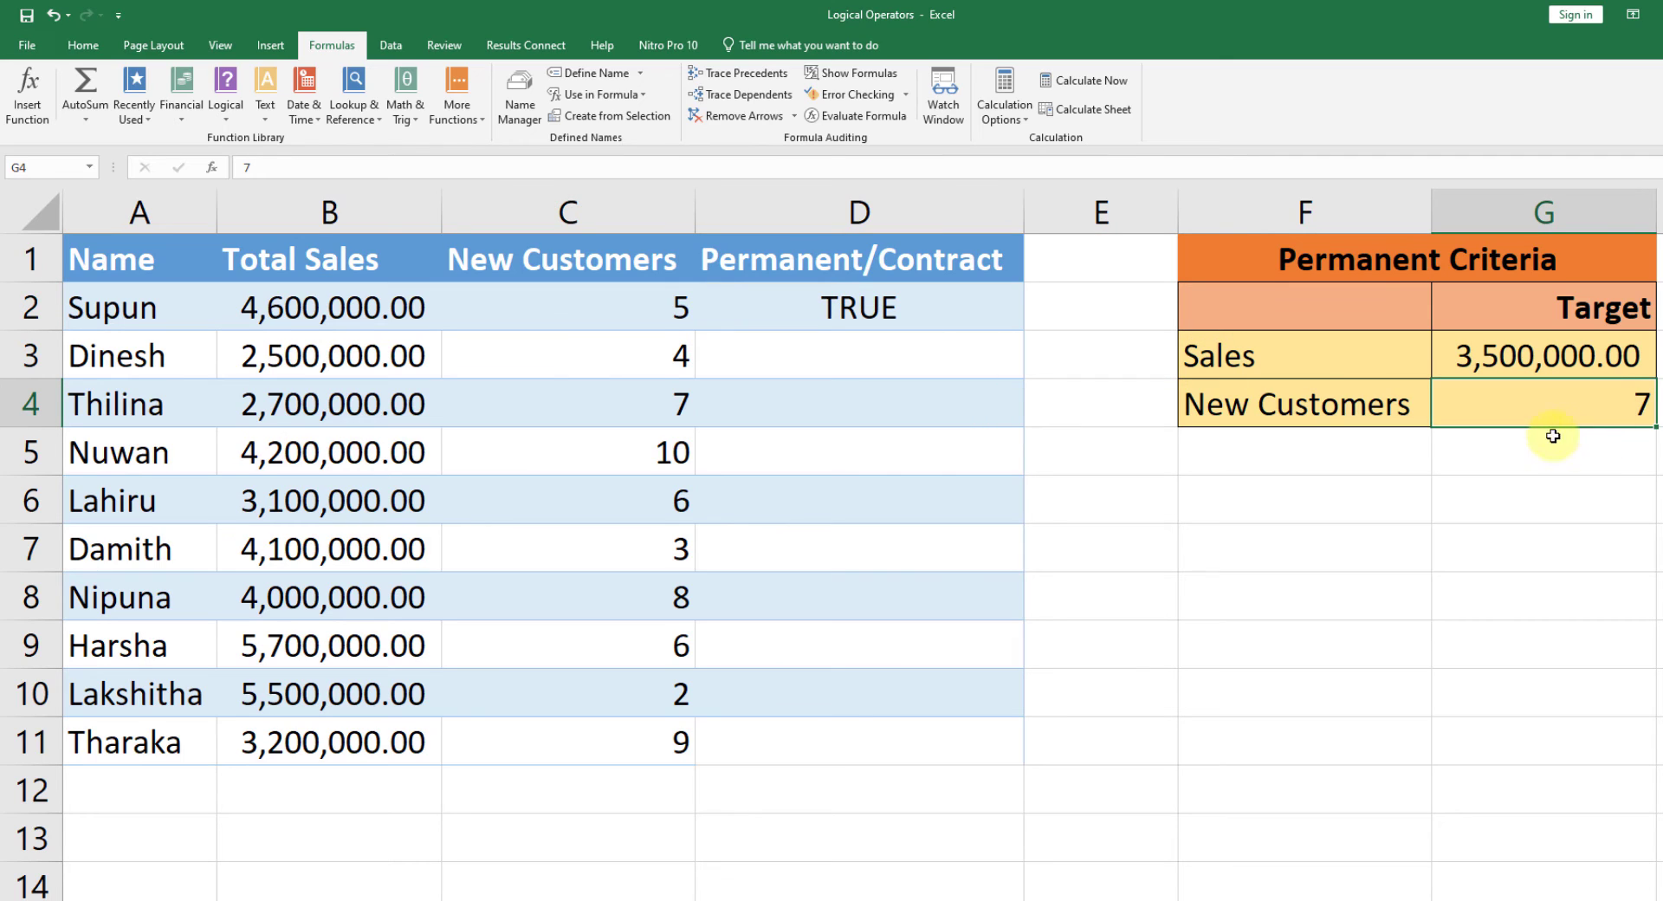
# Step: Replace OR with AND in the D2 formula, keeping both conditions
pyautogui.click(818, 305)
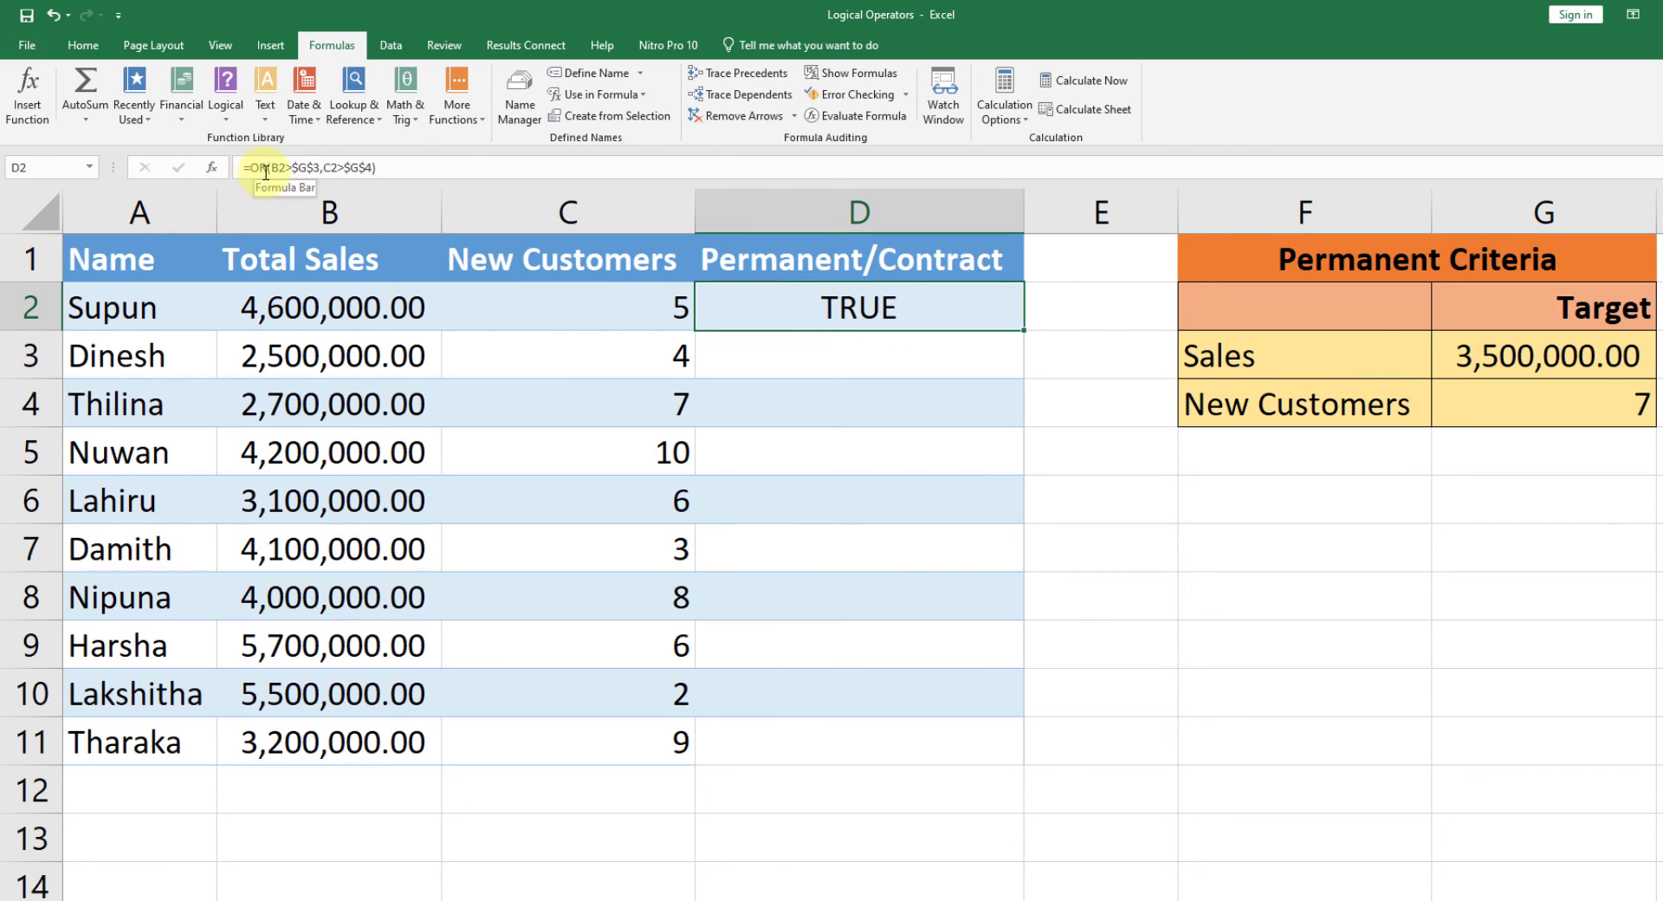
pyautogui.doubleClick(738, 305)
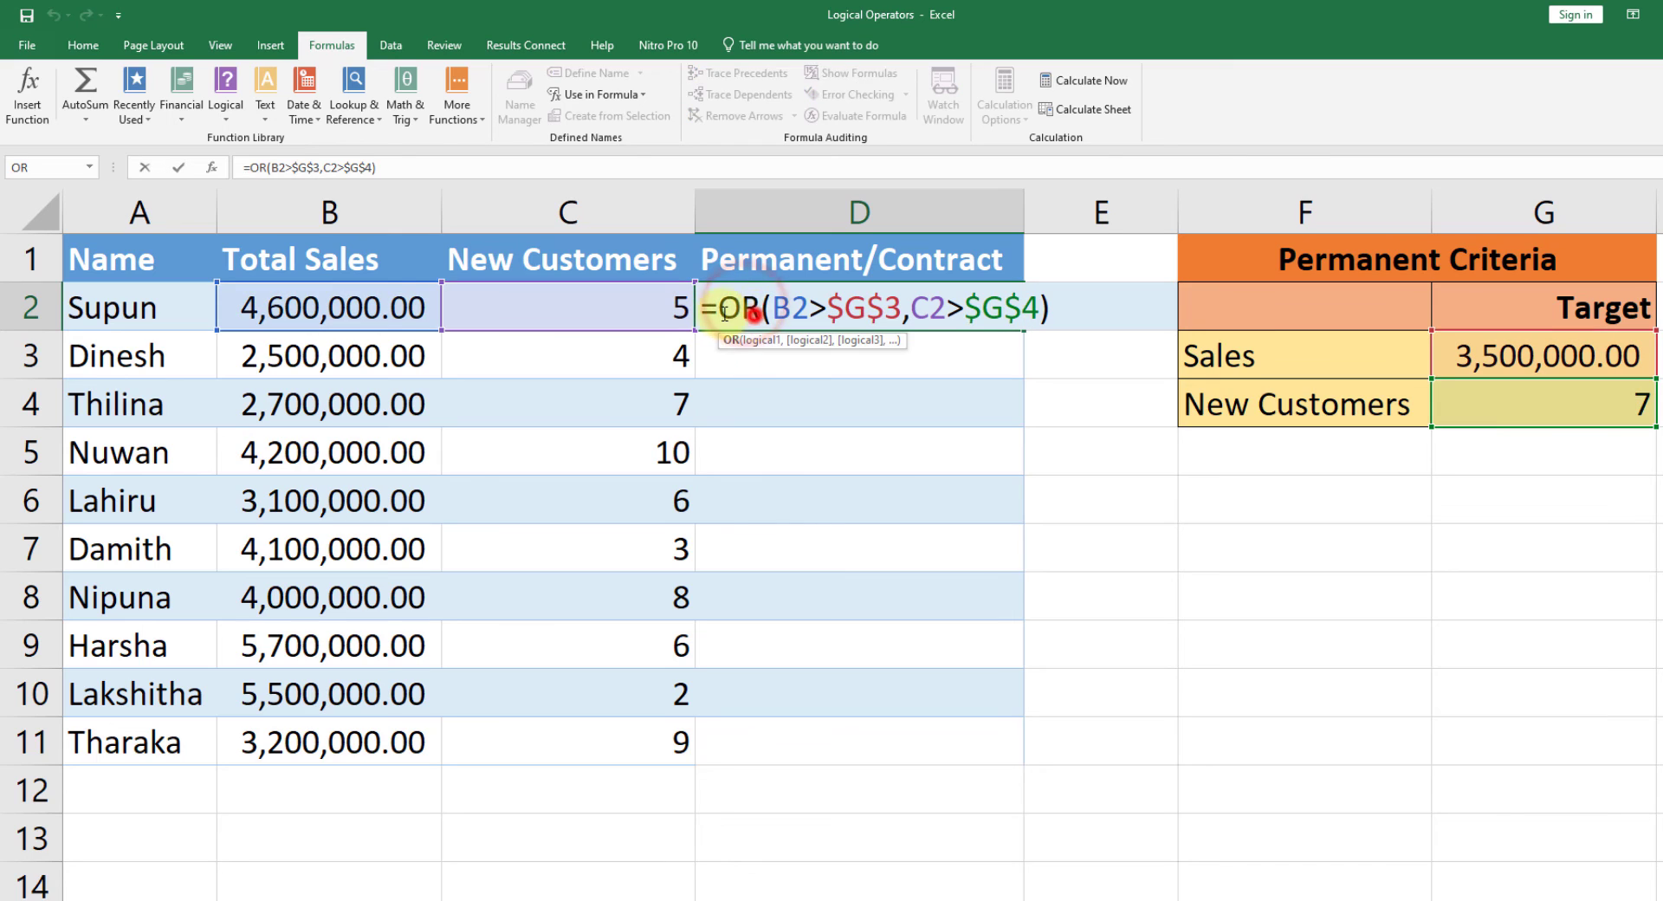
pyautogui.moveTo(753, 316); pyautogui.dragTo(721, 313)
pyautogui.write('AND')
pyautogui.press('Return')
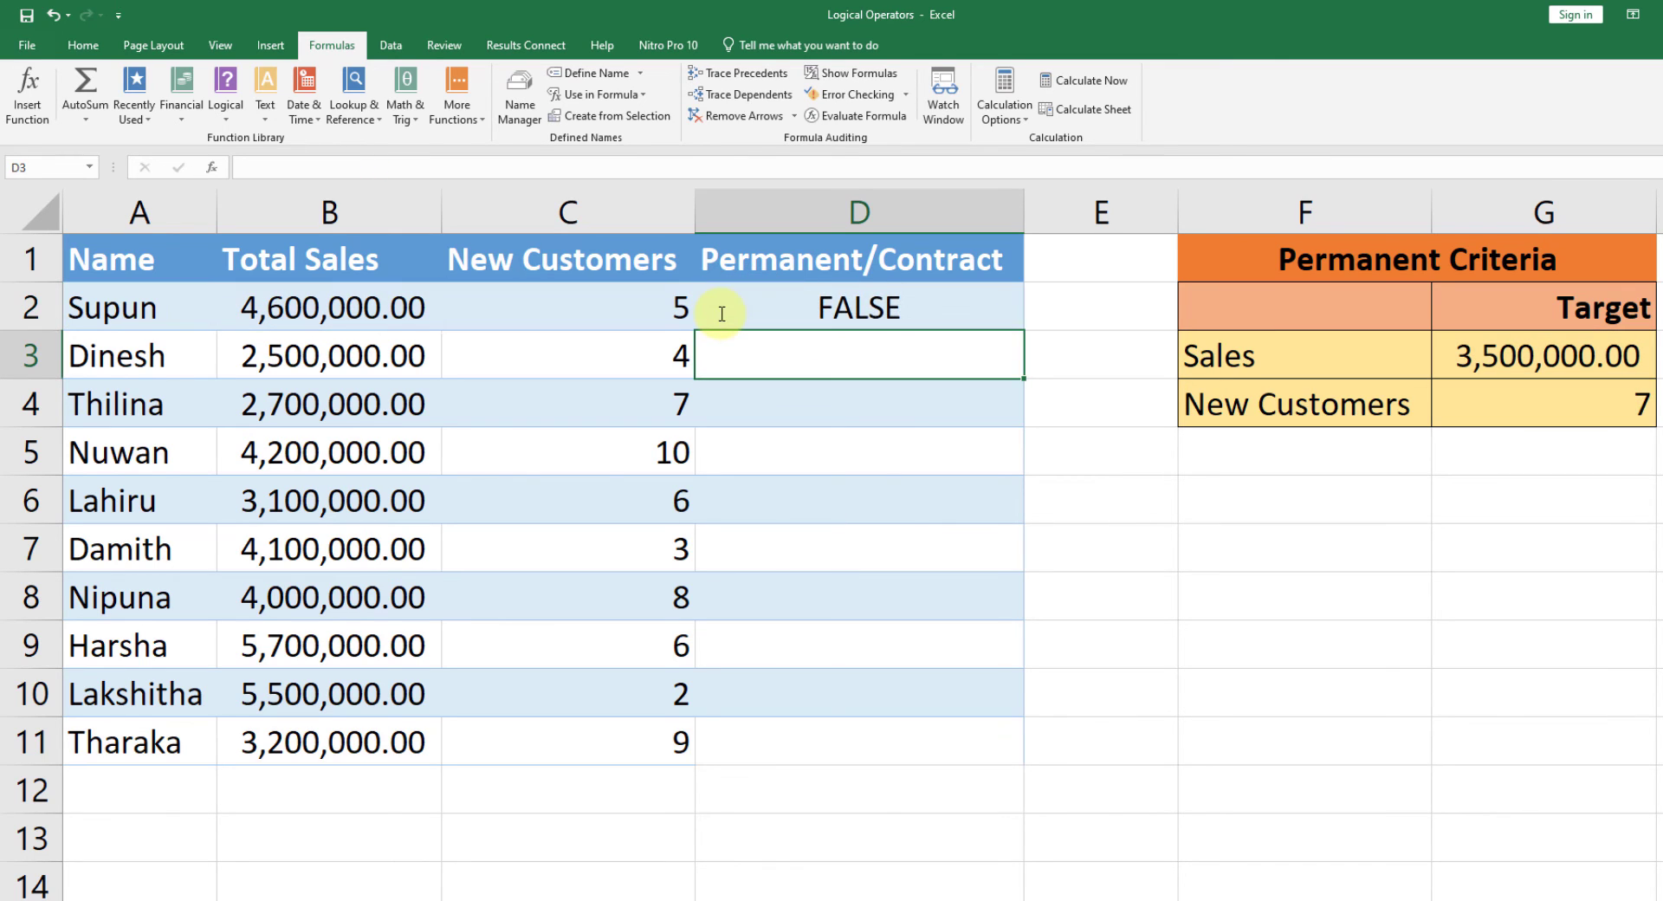
# Step: Change the function in the D2 formula from AND back to OR
pyautogui.click(999, 303)
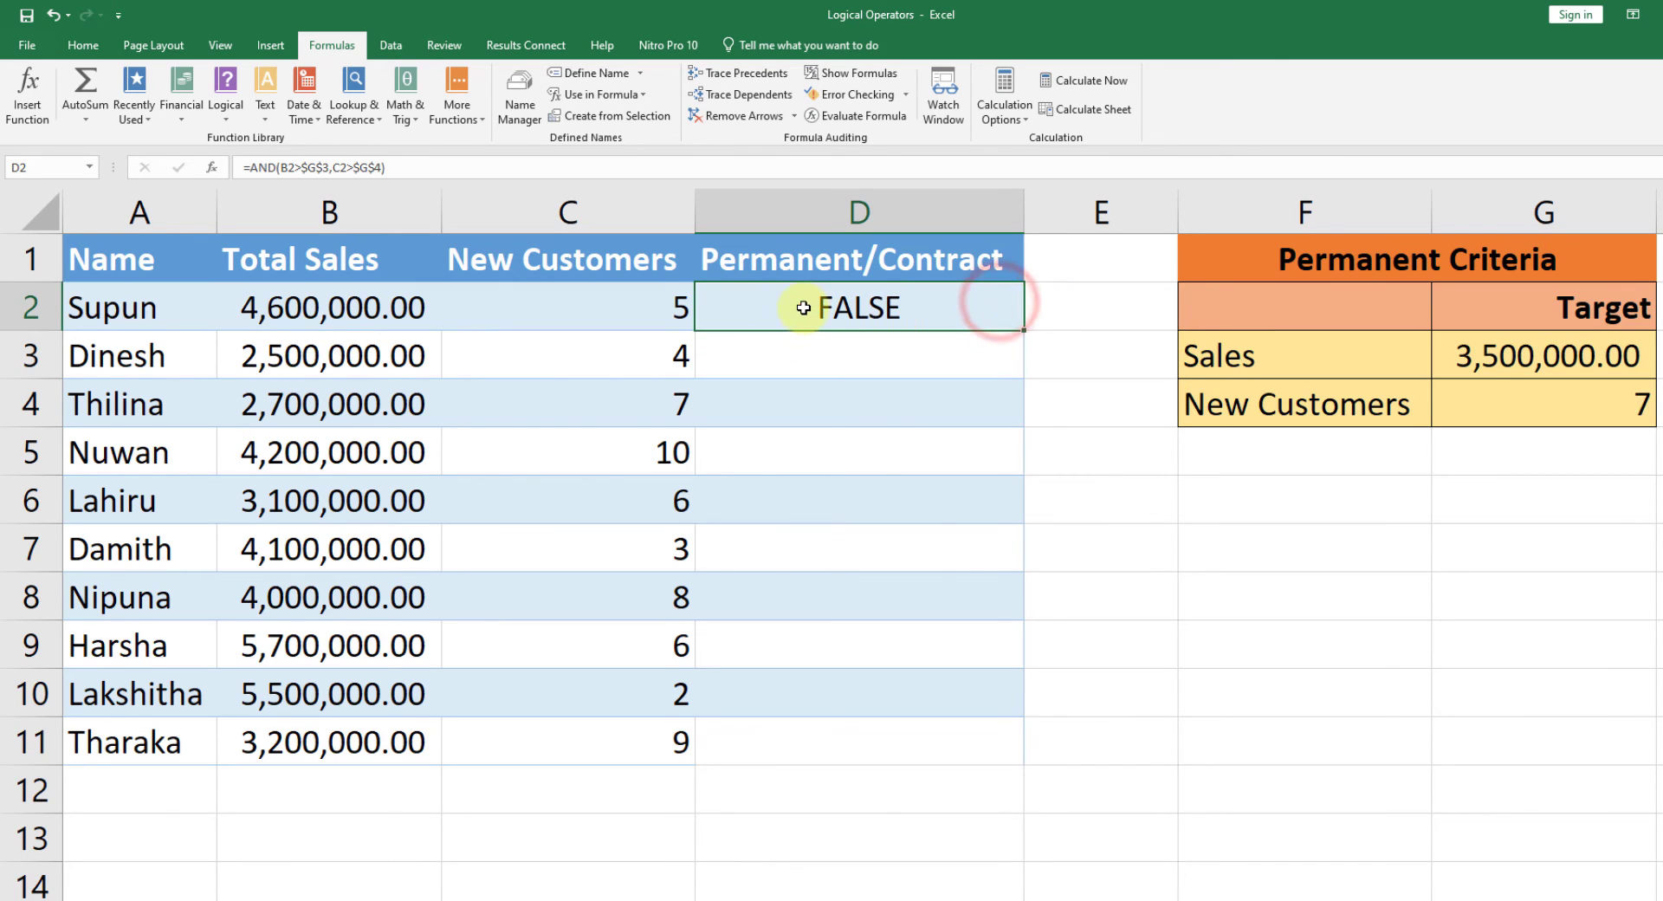
pyautogui.doubleClick(784, 309)
pyautogui.moveTo(783, 309); pyautogui.dragTo(719, 310)
pyautogui.write('OR')
pyautogui.press('Return')
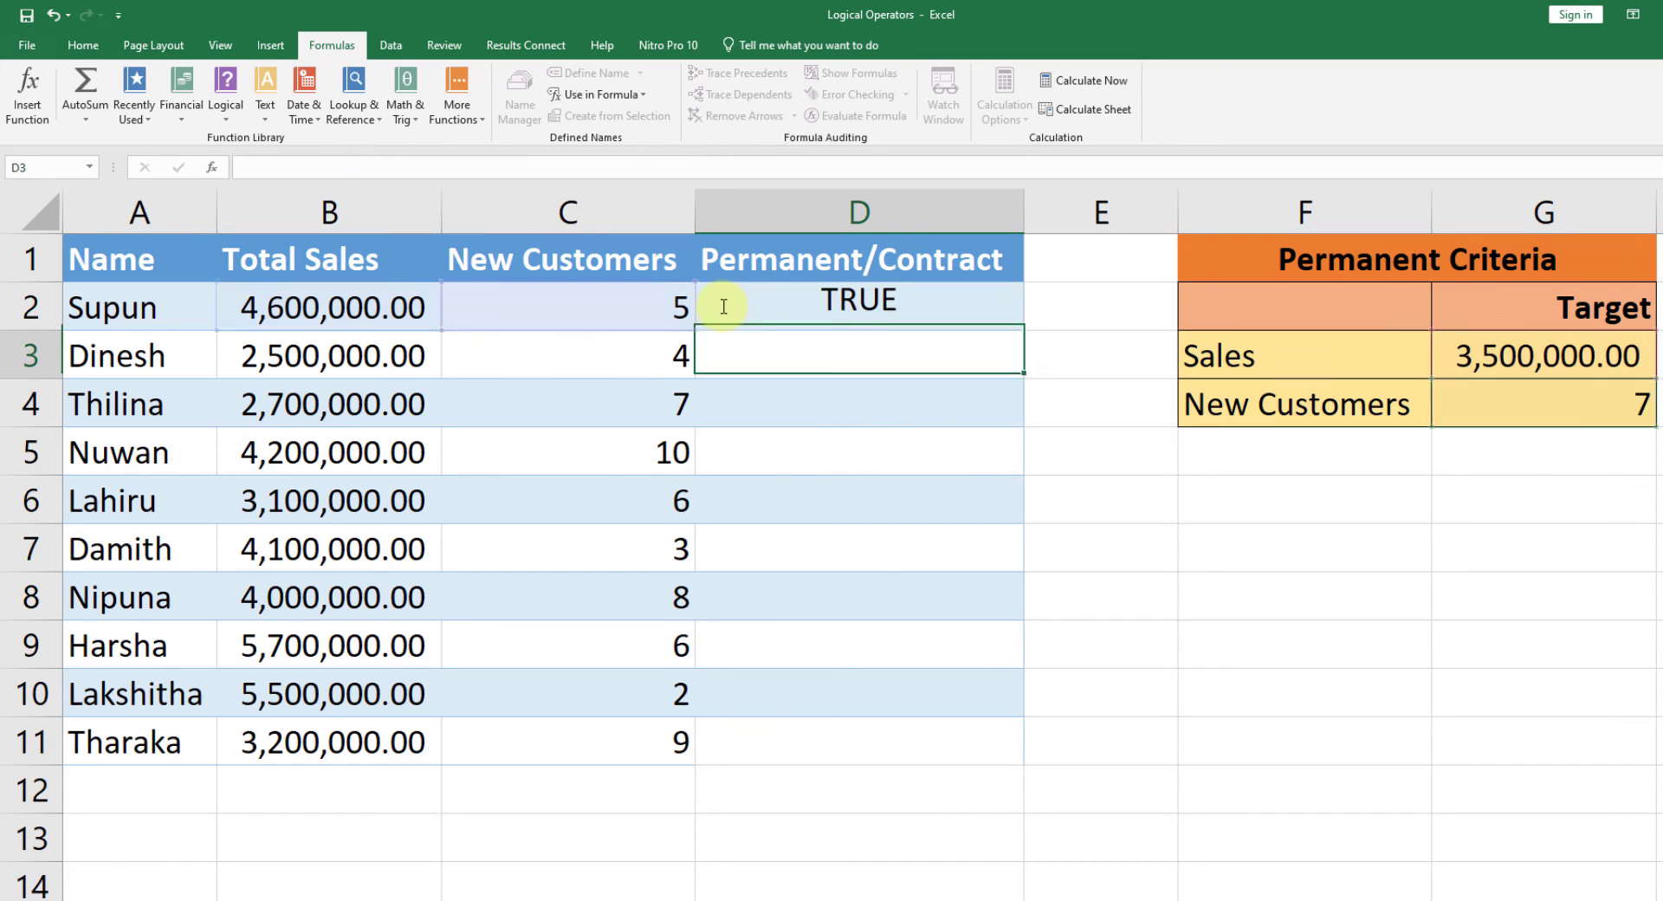
# Step: Fill the OR formula from D2 down through D11
pyautogui.click(857, 305)
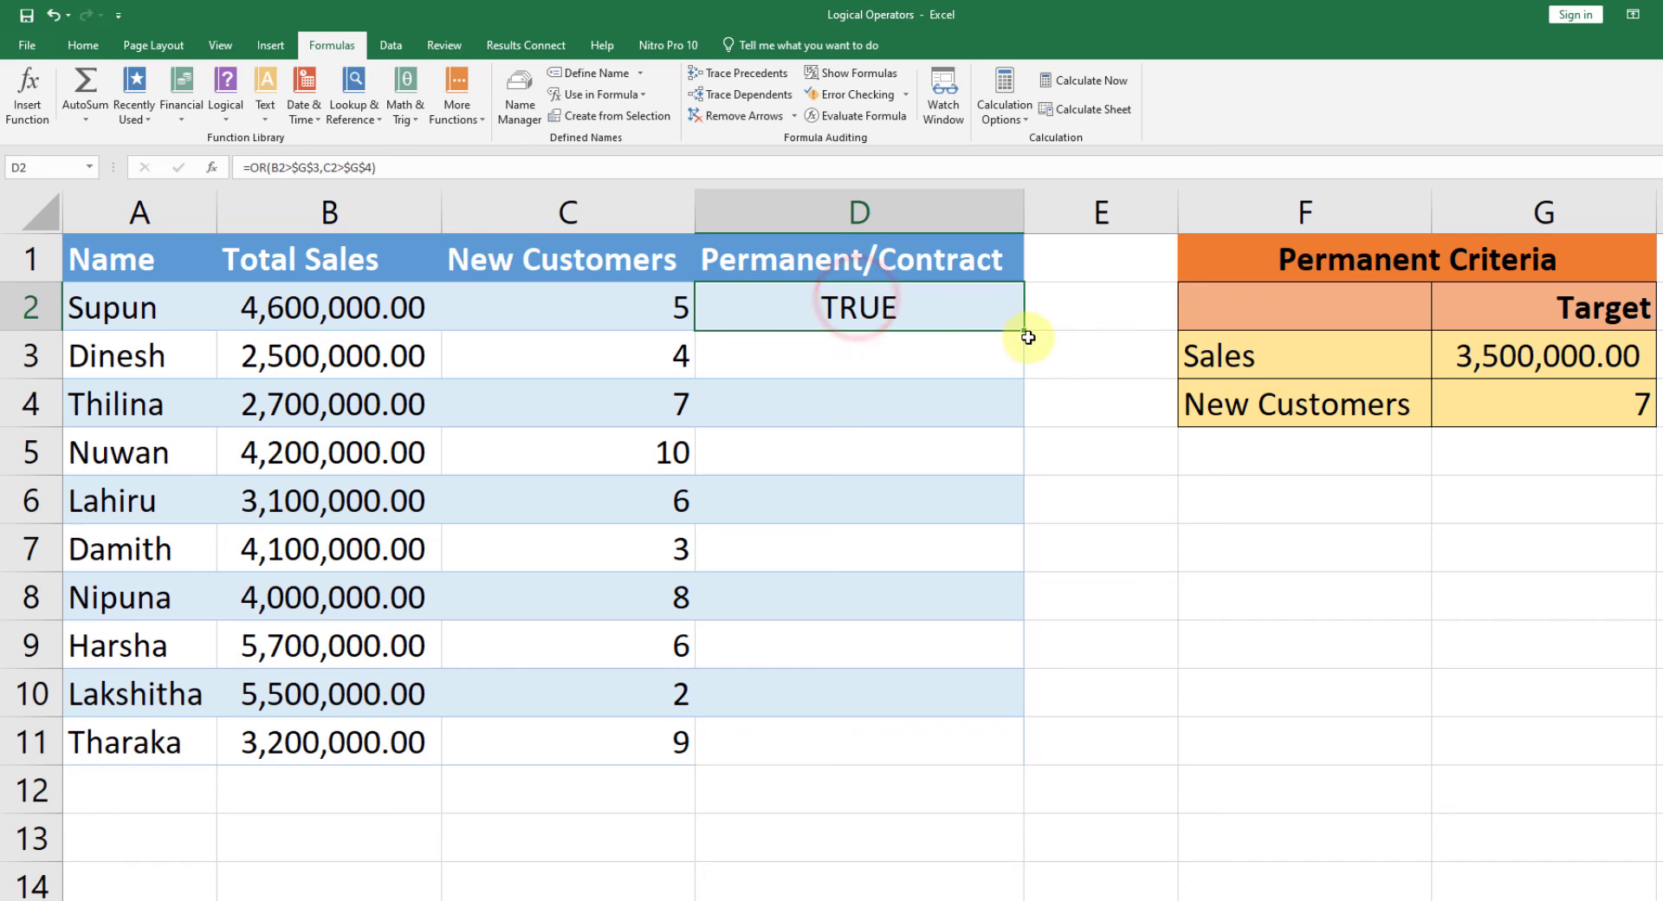
pyautogui.moveTo(1023, 330); pyautogui.dragTo(1008, 782)
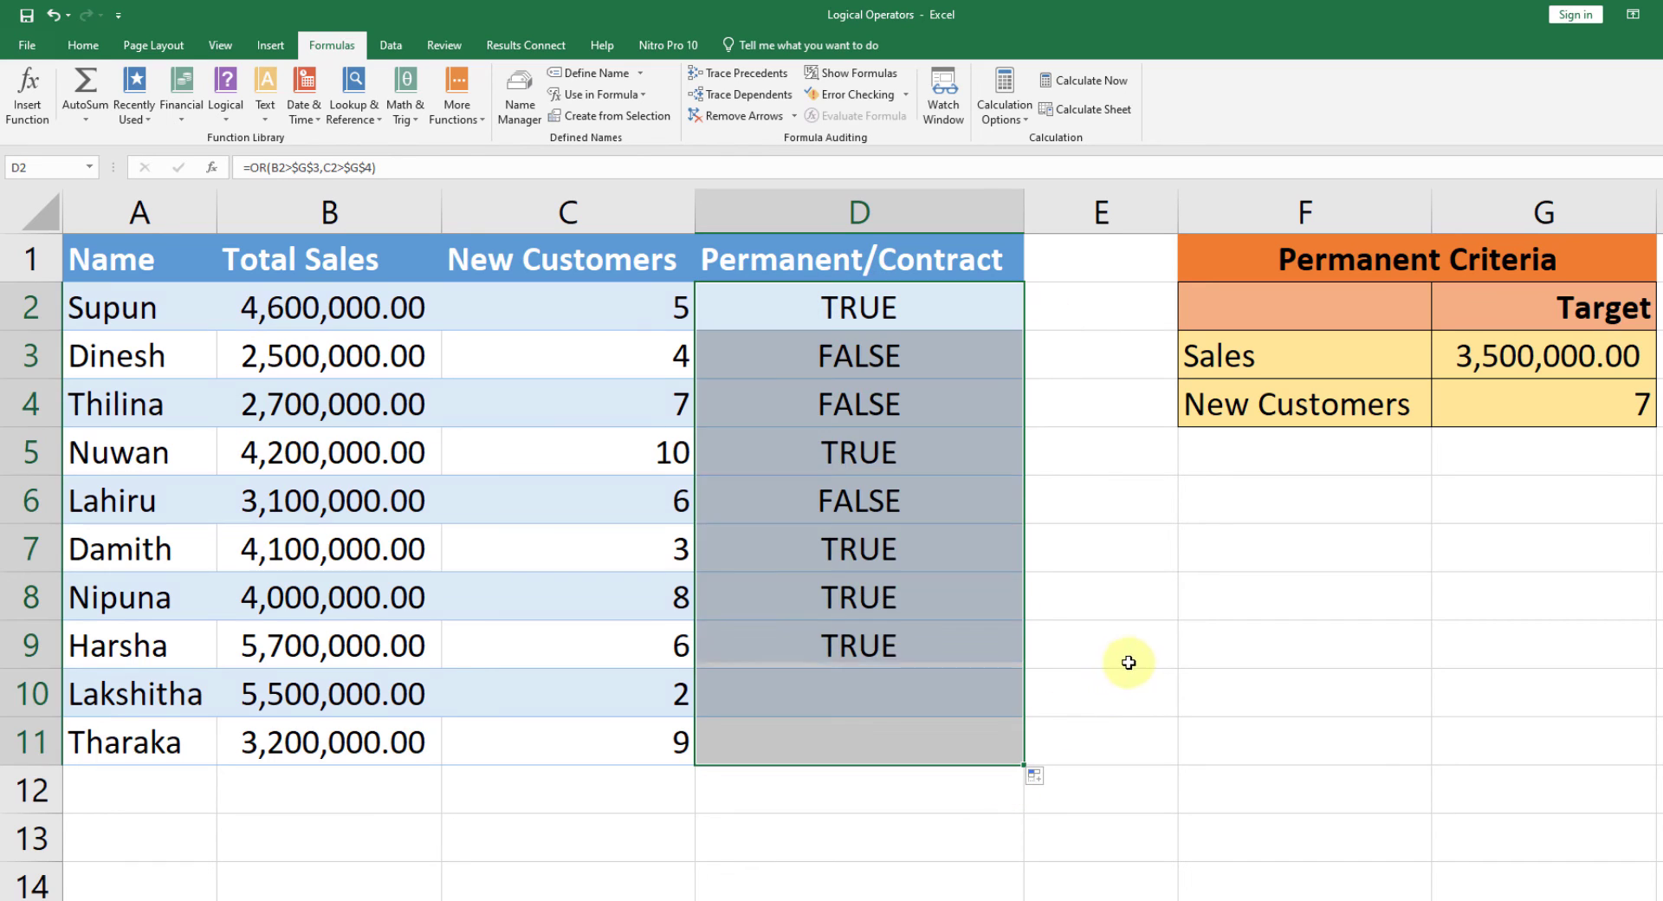
pyautogui.click(1125, 657)
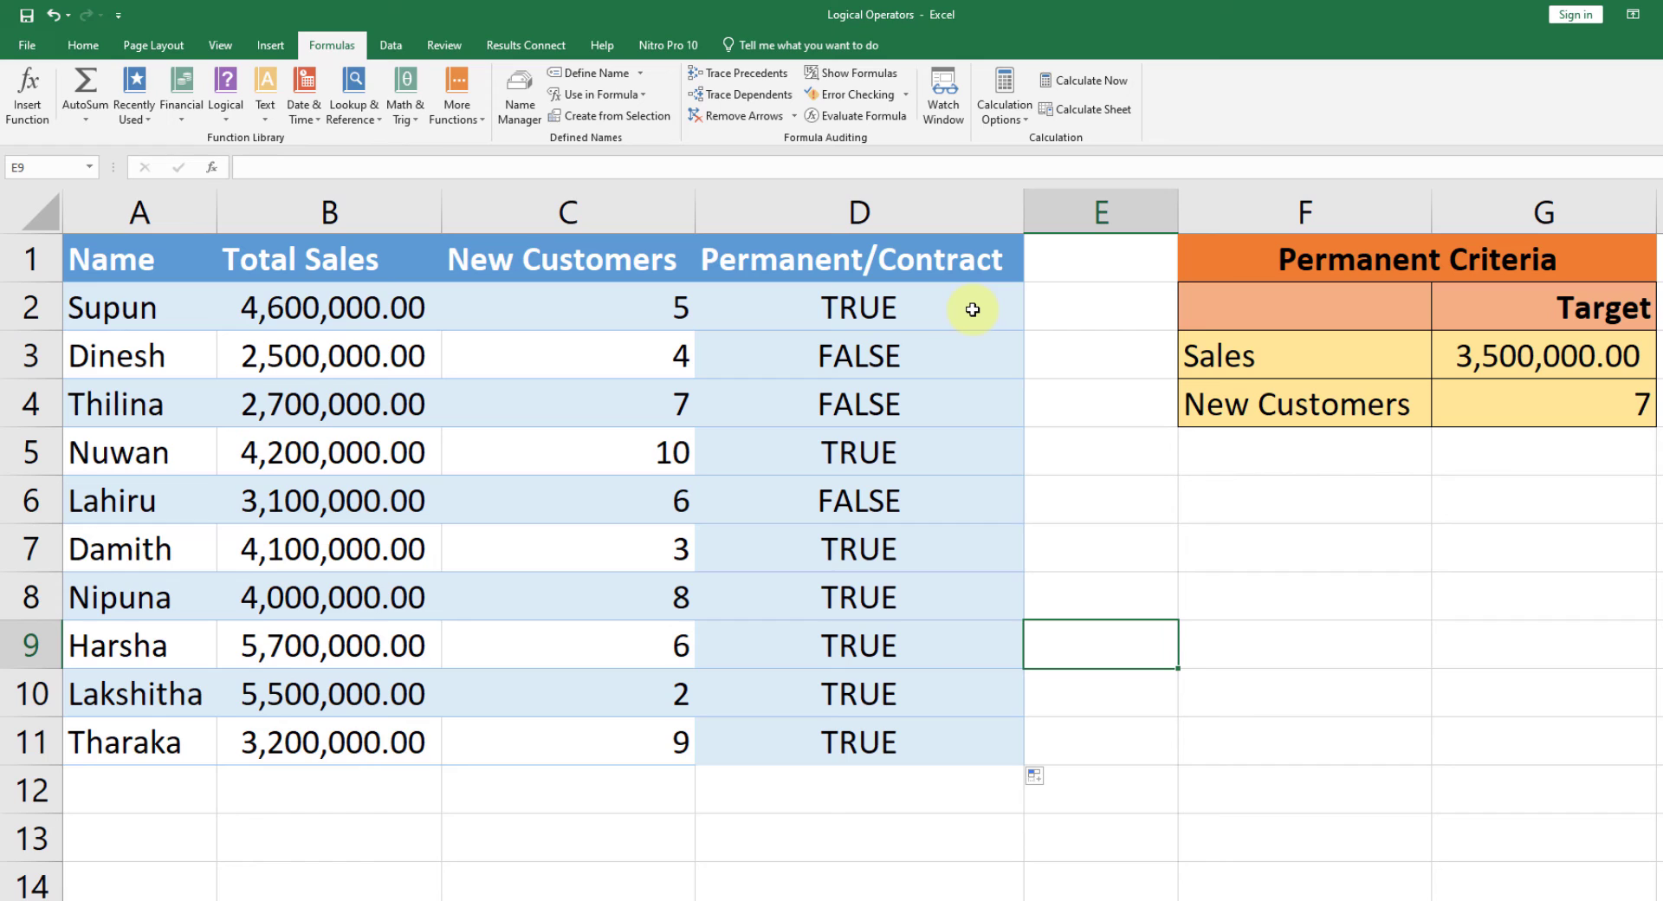
pyautogui.click(866, 312)
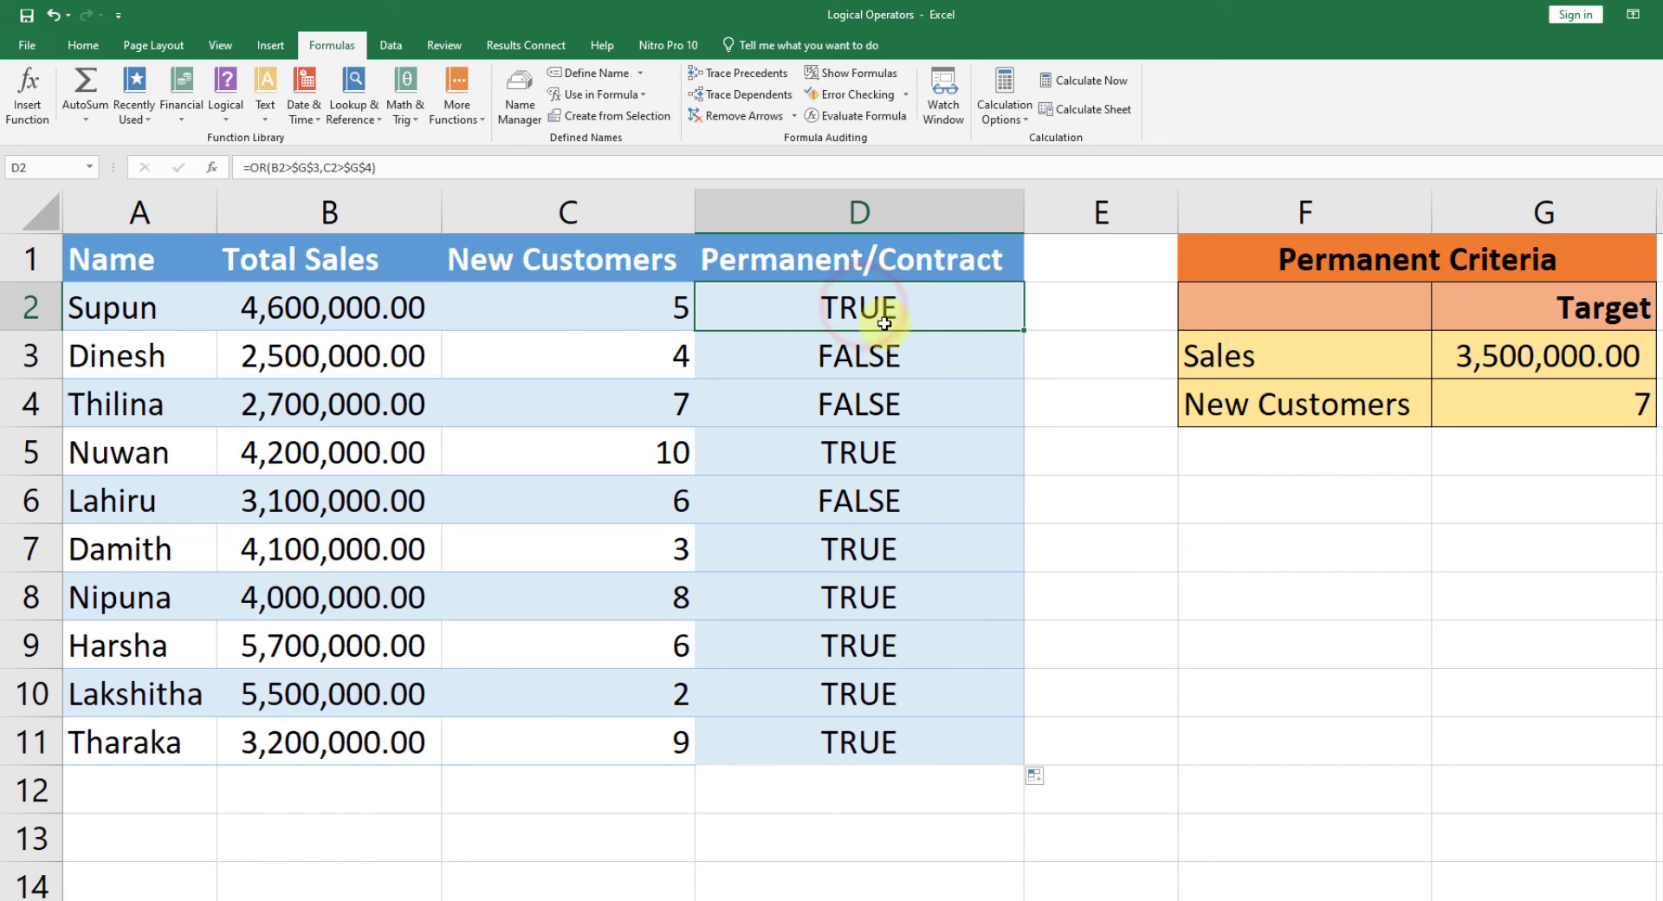
pyautogui.click(962, 260)
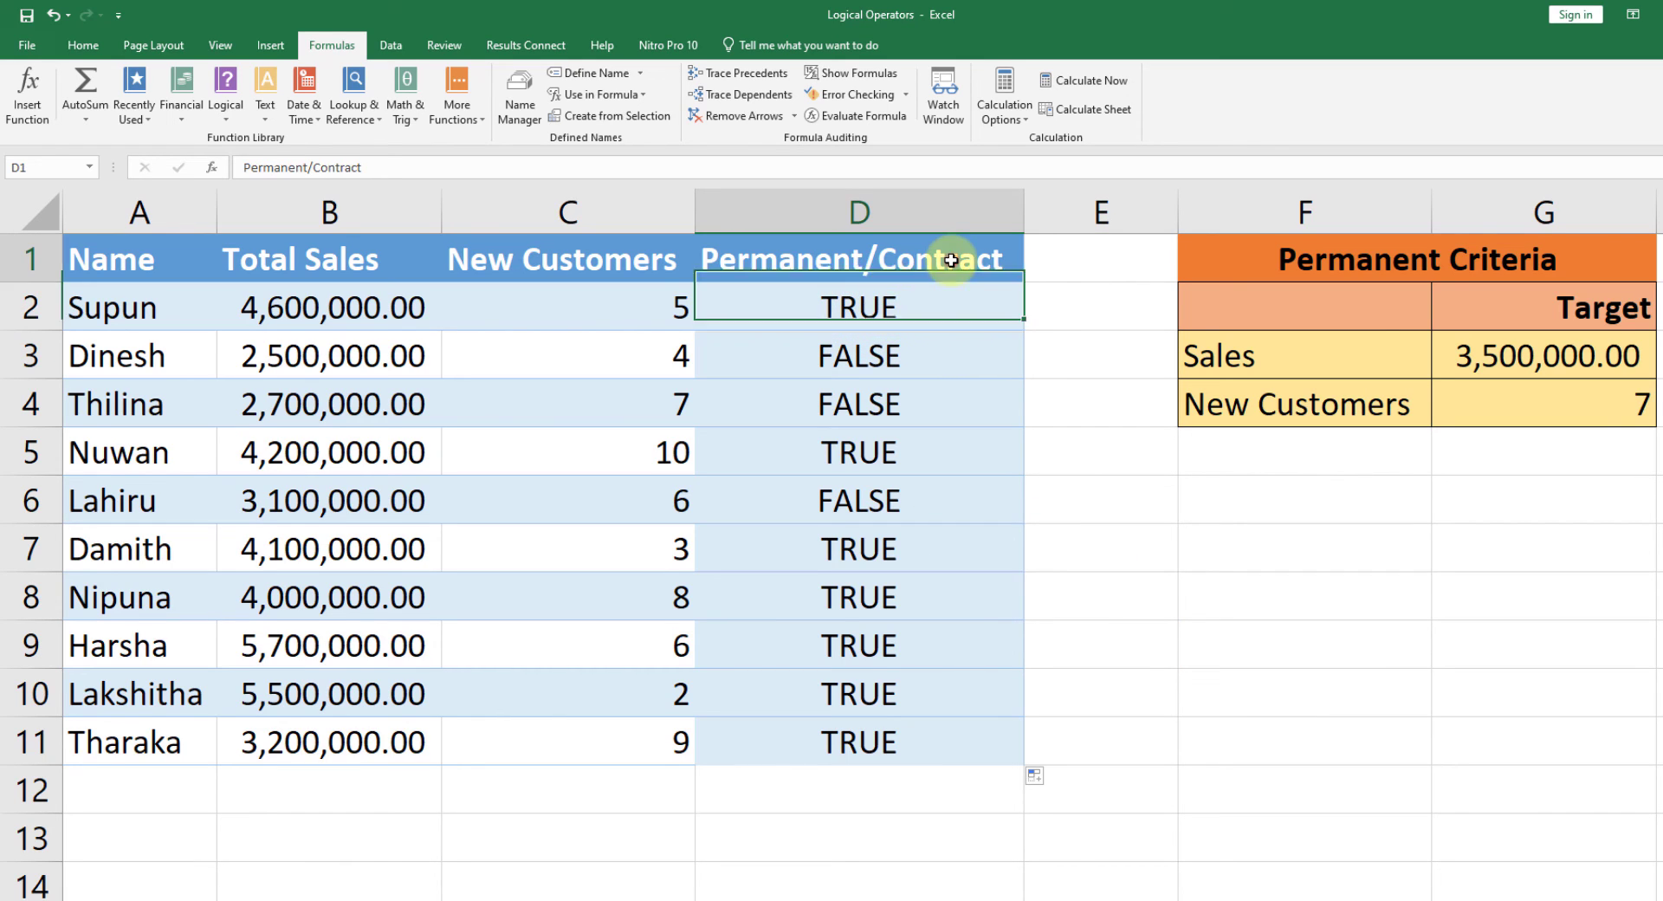
# Step: Wrap the OR expression in the D2 formula in an IF function as its logical test
pyautogui.click(857, 355)
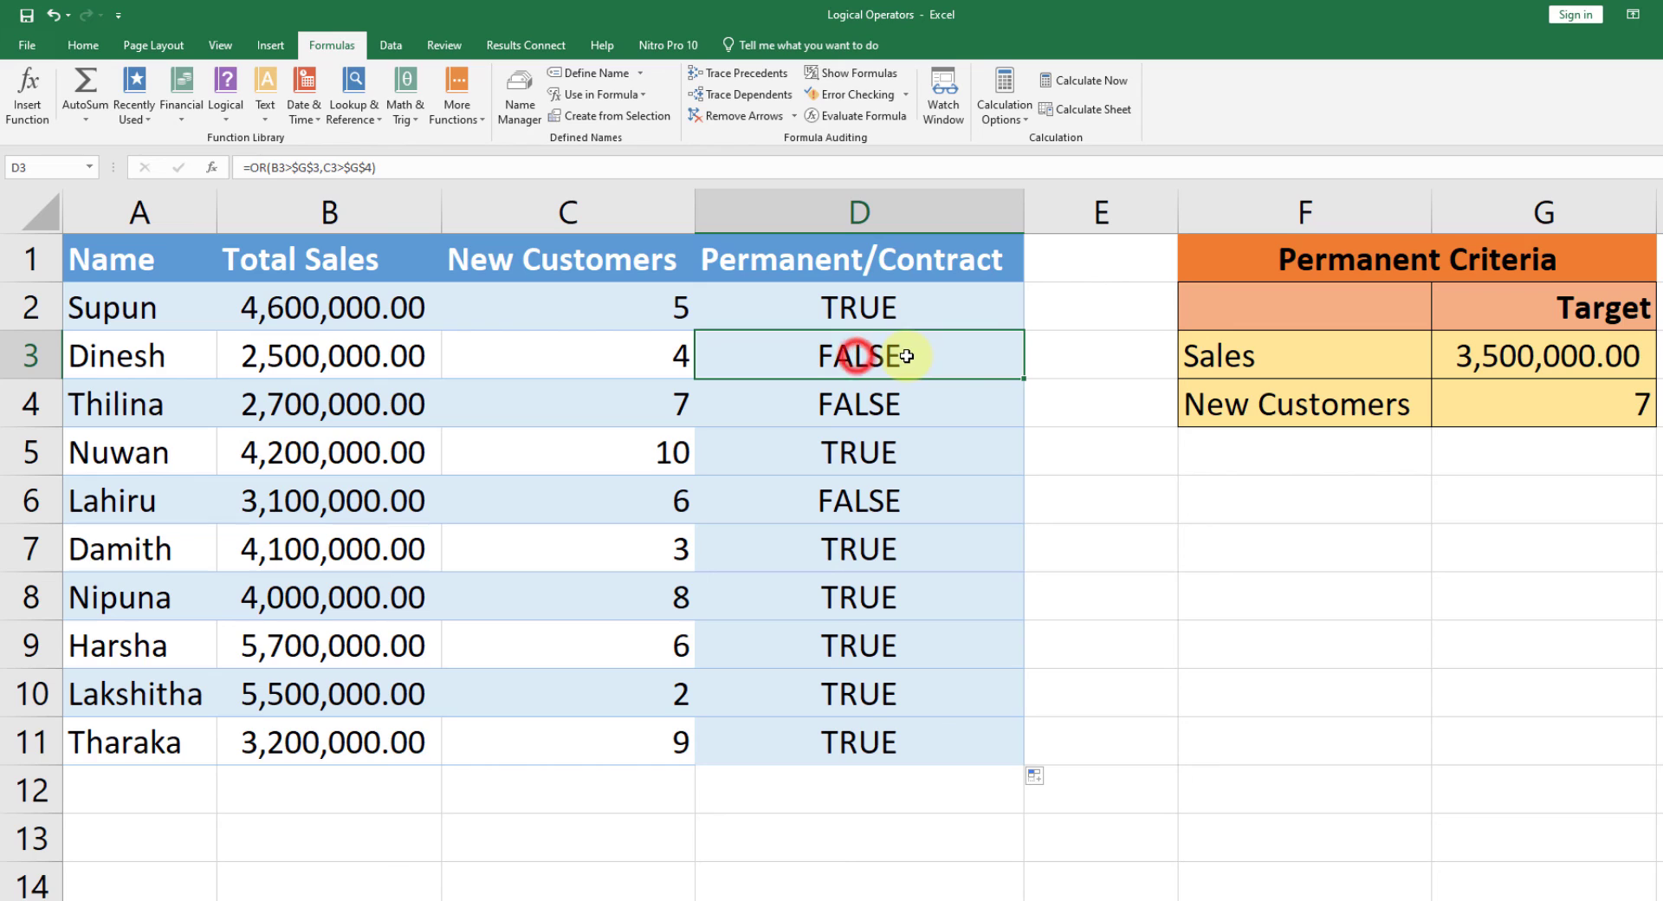
pyautogui.click(906, 312)
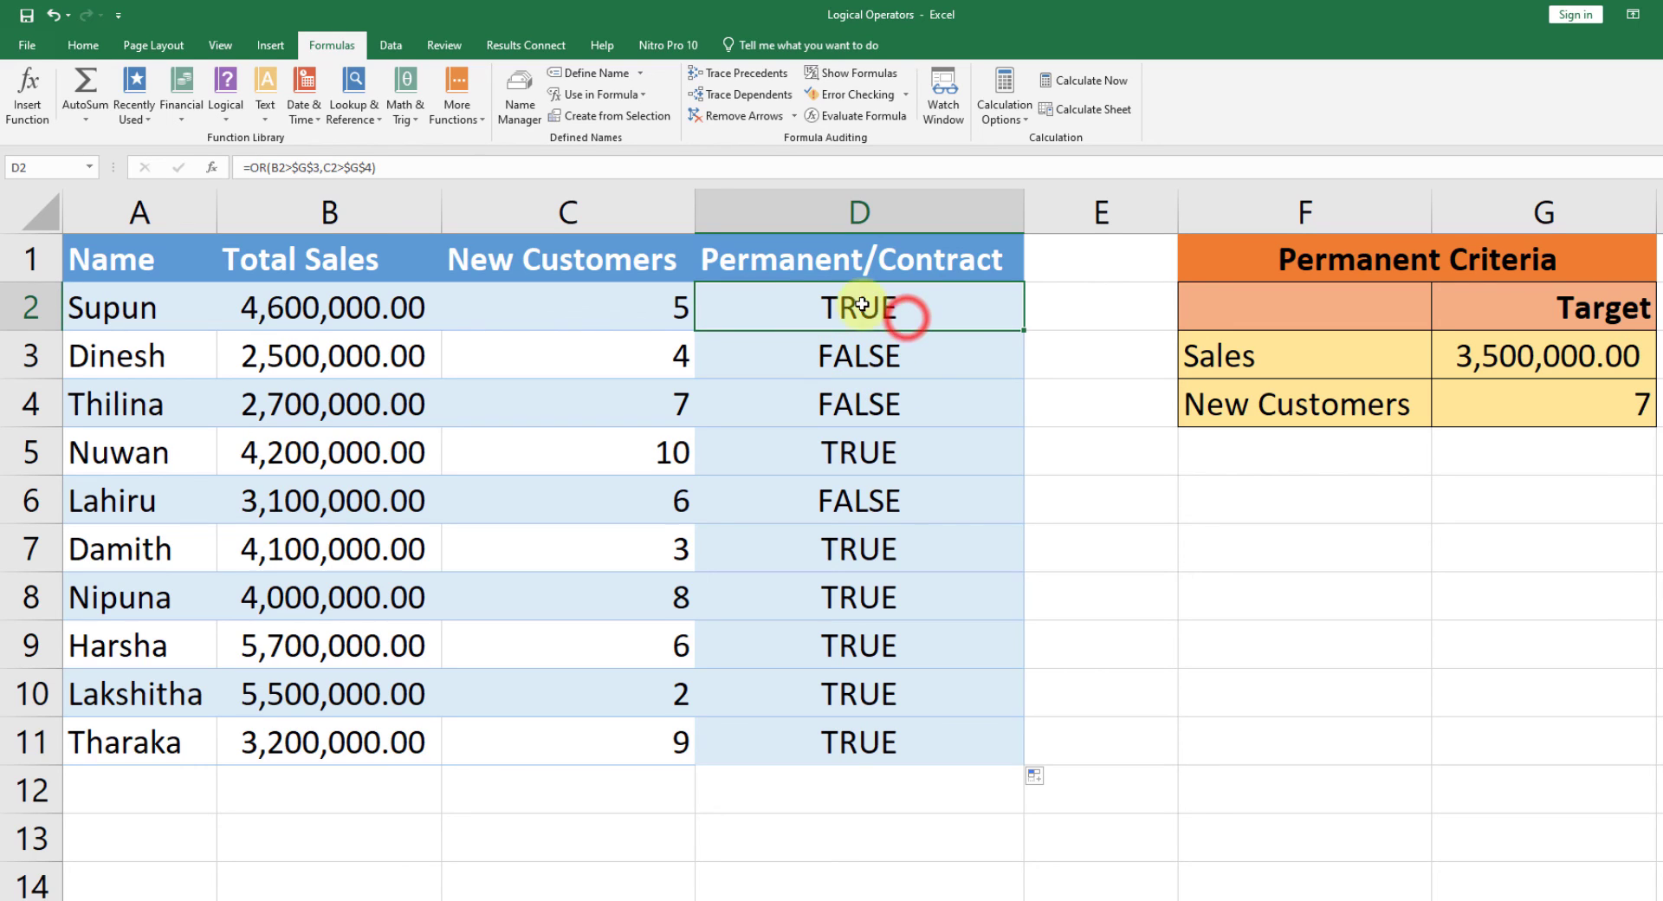
pyautogui.click(252, 167)
pyautogui.click(726, 307)
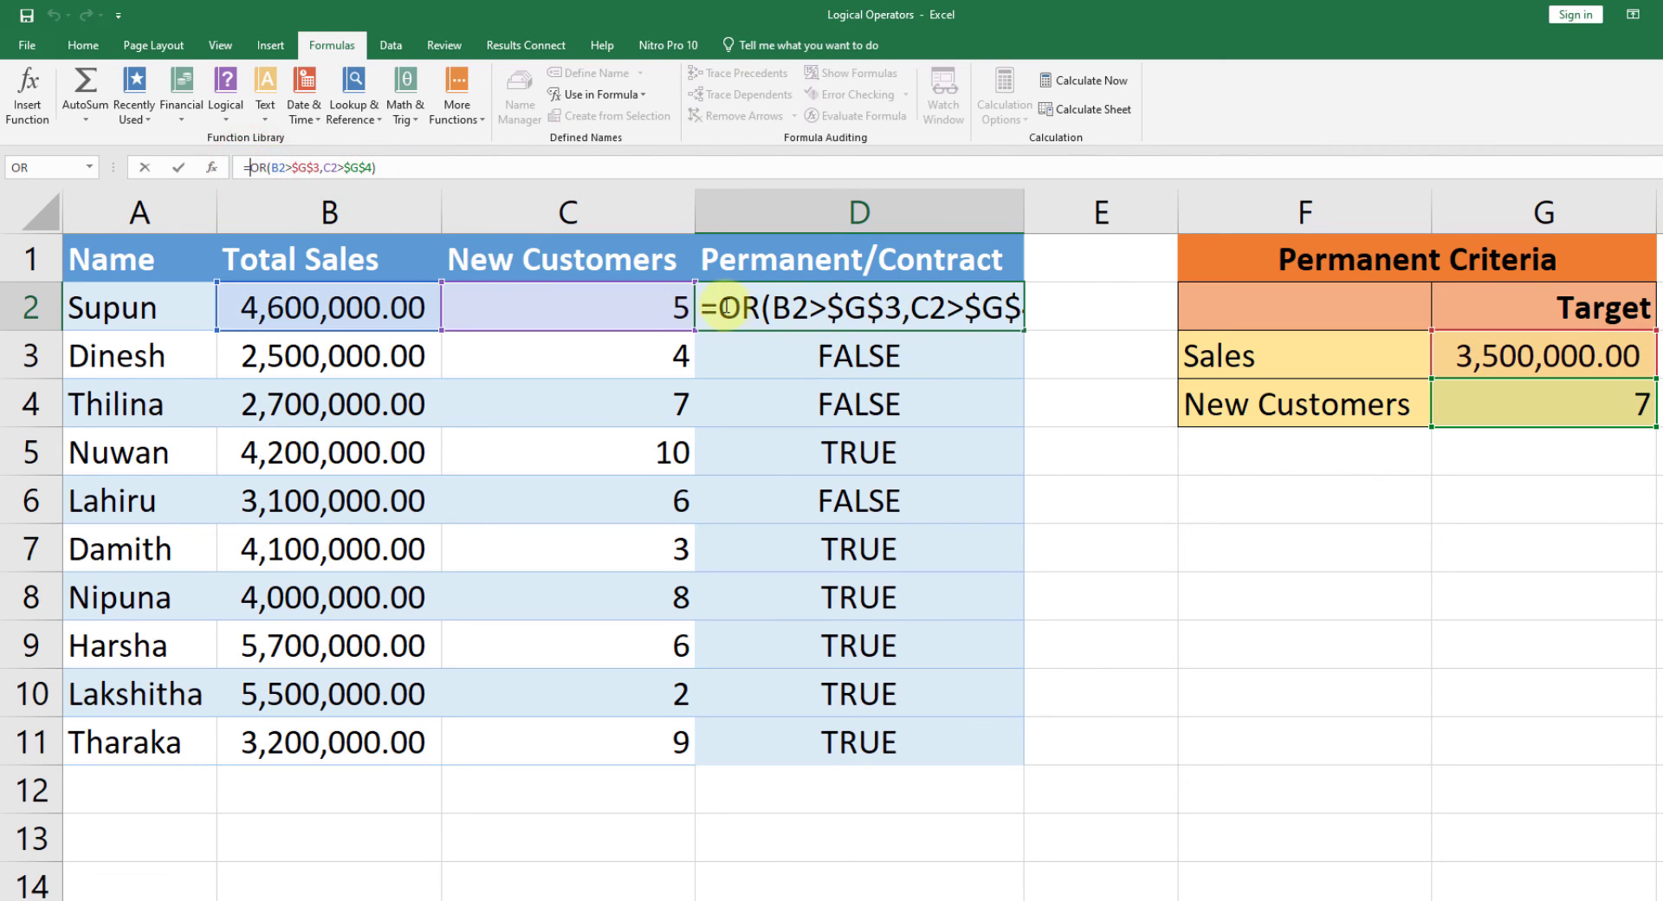
pyautogui.write('IF')
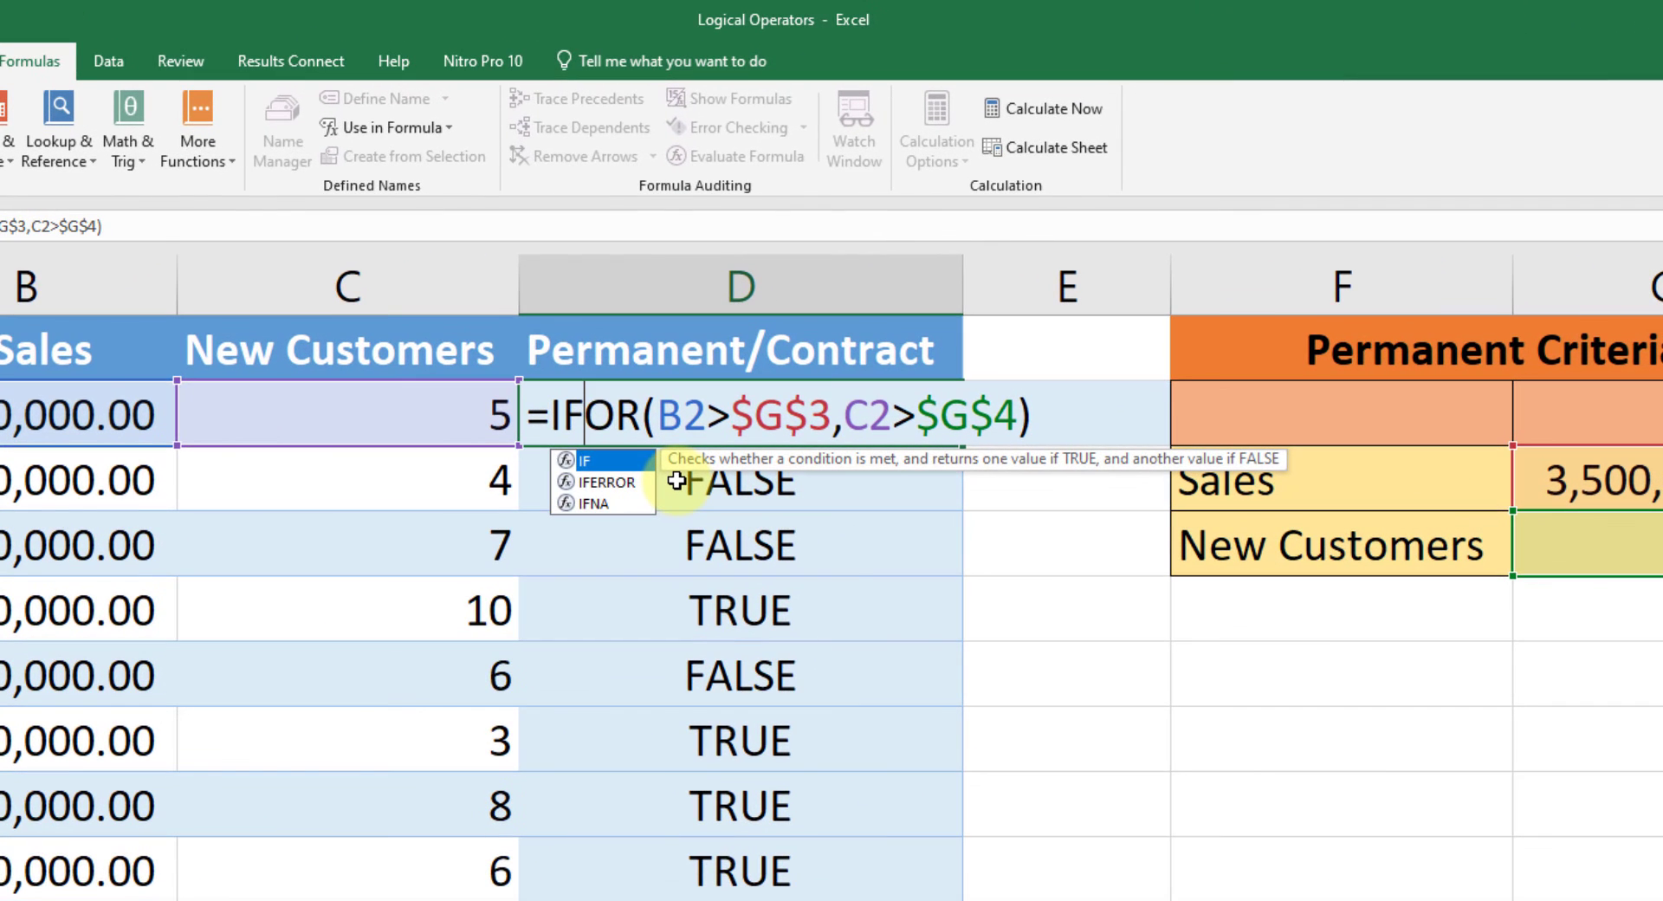
pyautogui.write('(')
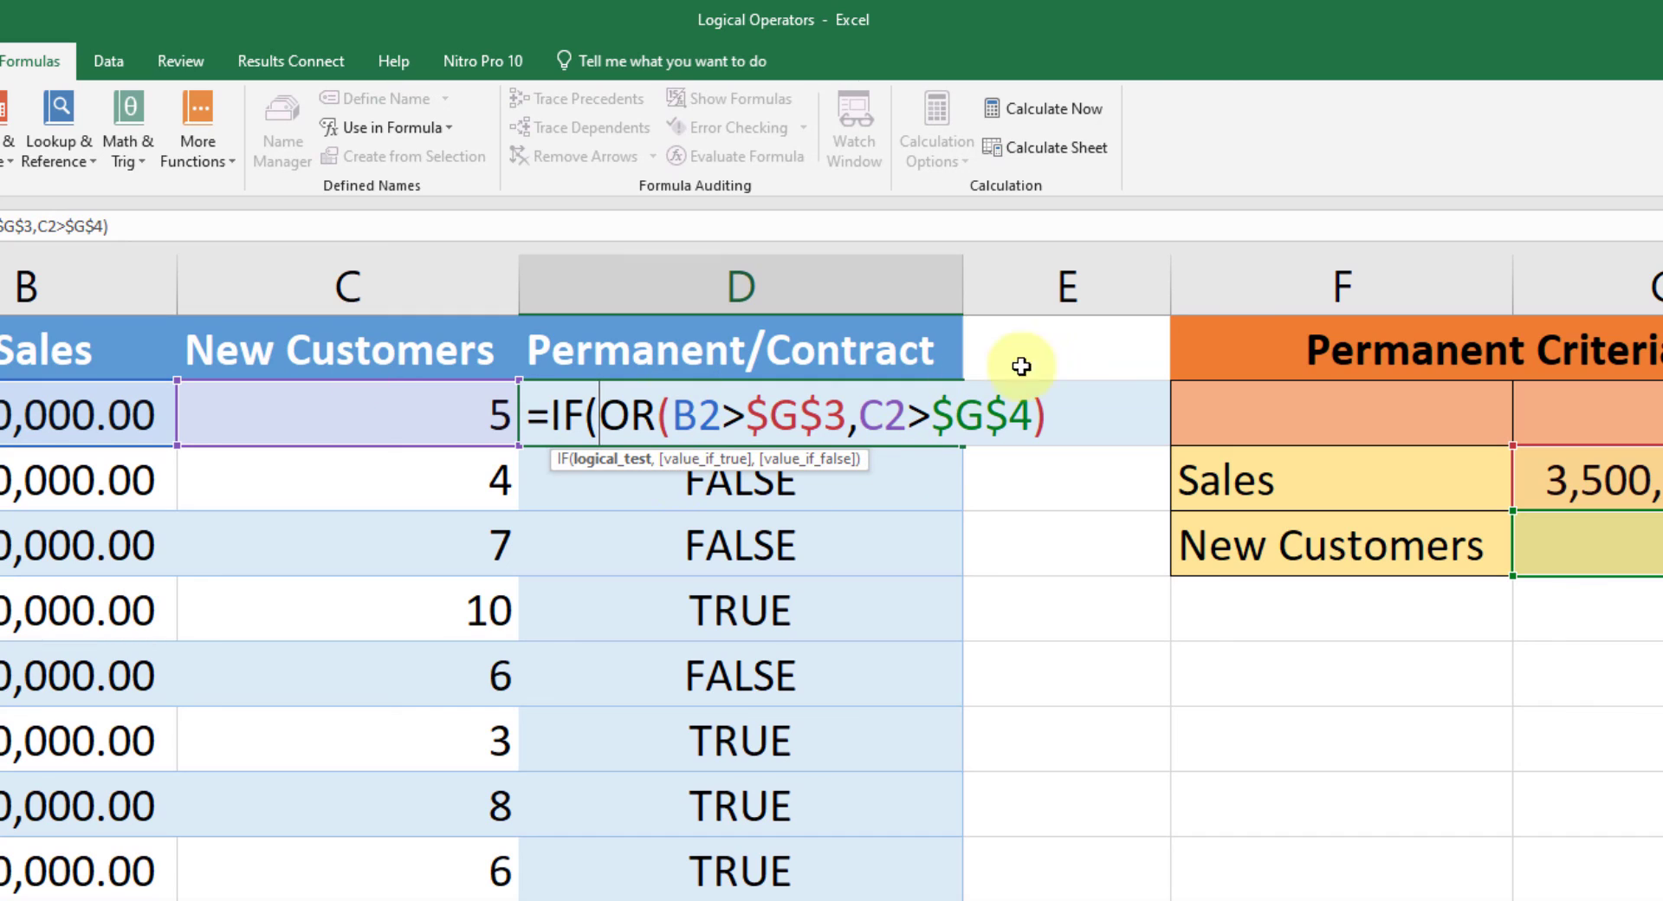
pyautogui.click(1064, 415)
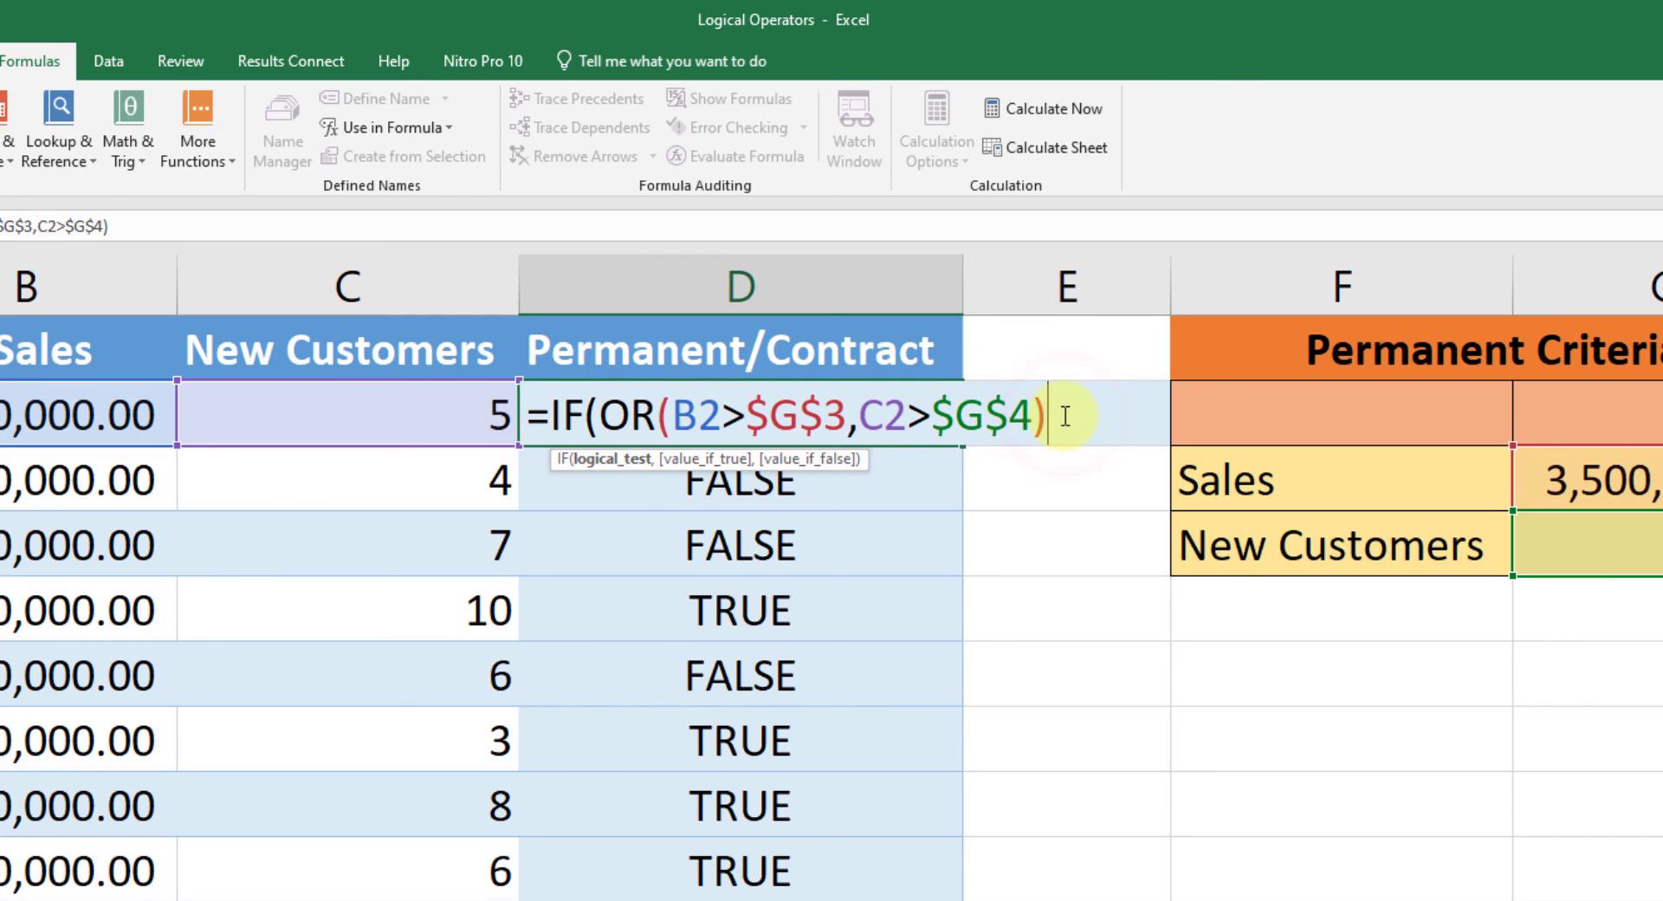
pyautogui.write(',')
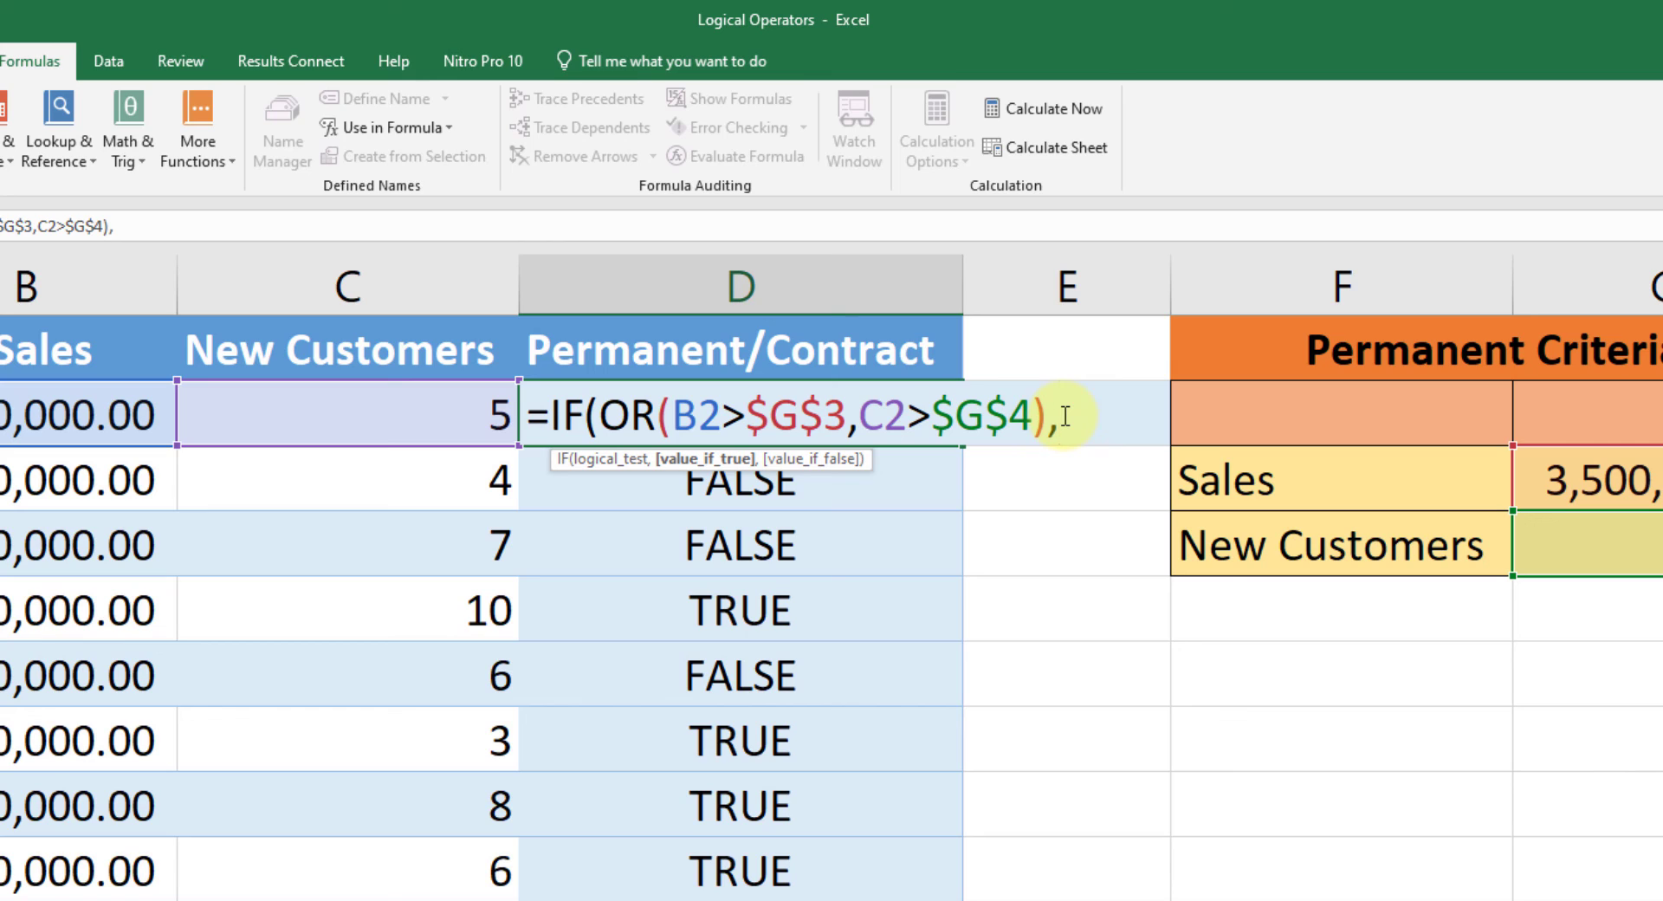
pyautogui.write('"Perman')
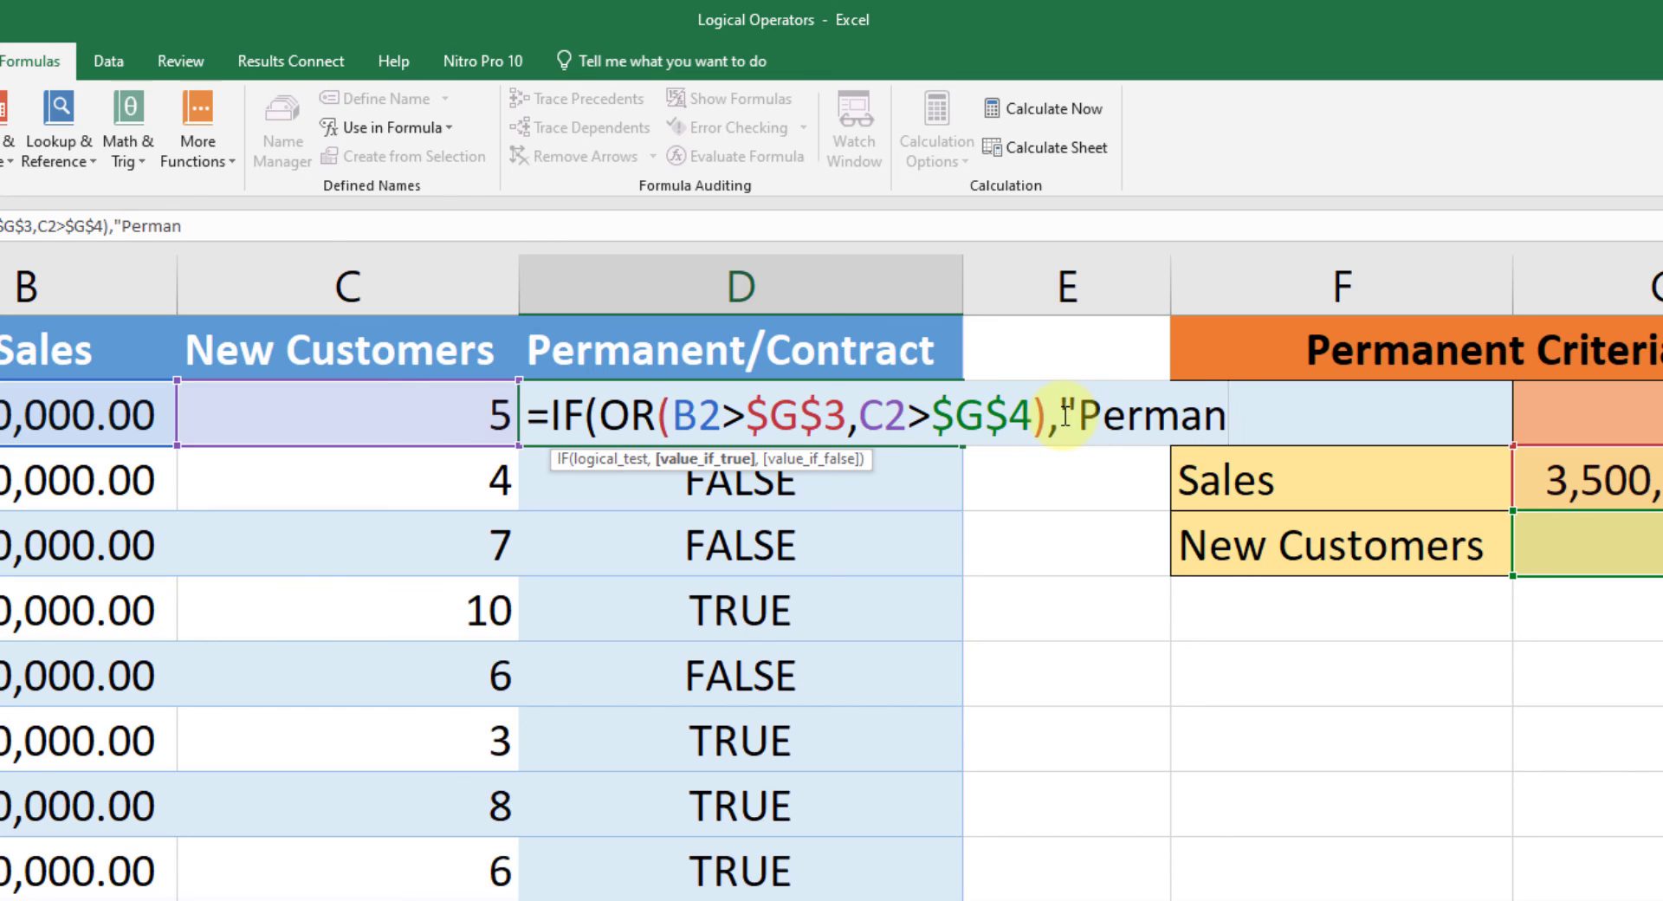
# Step: Complete the IF formula in D2 to return "Permanent" when true and "Contract" when false
pyautogui.write('ent",')
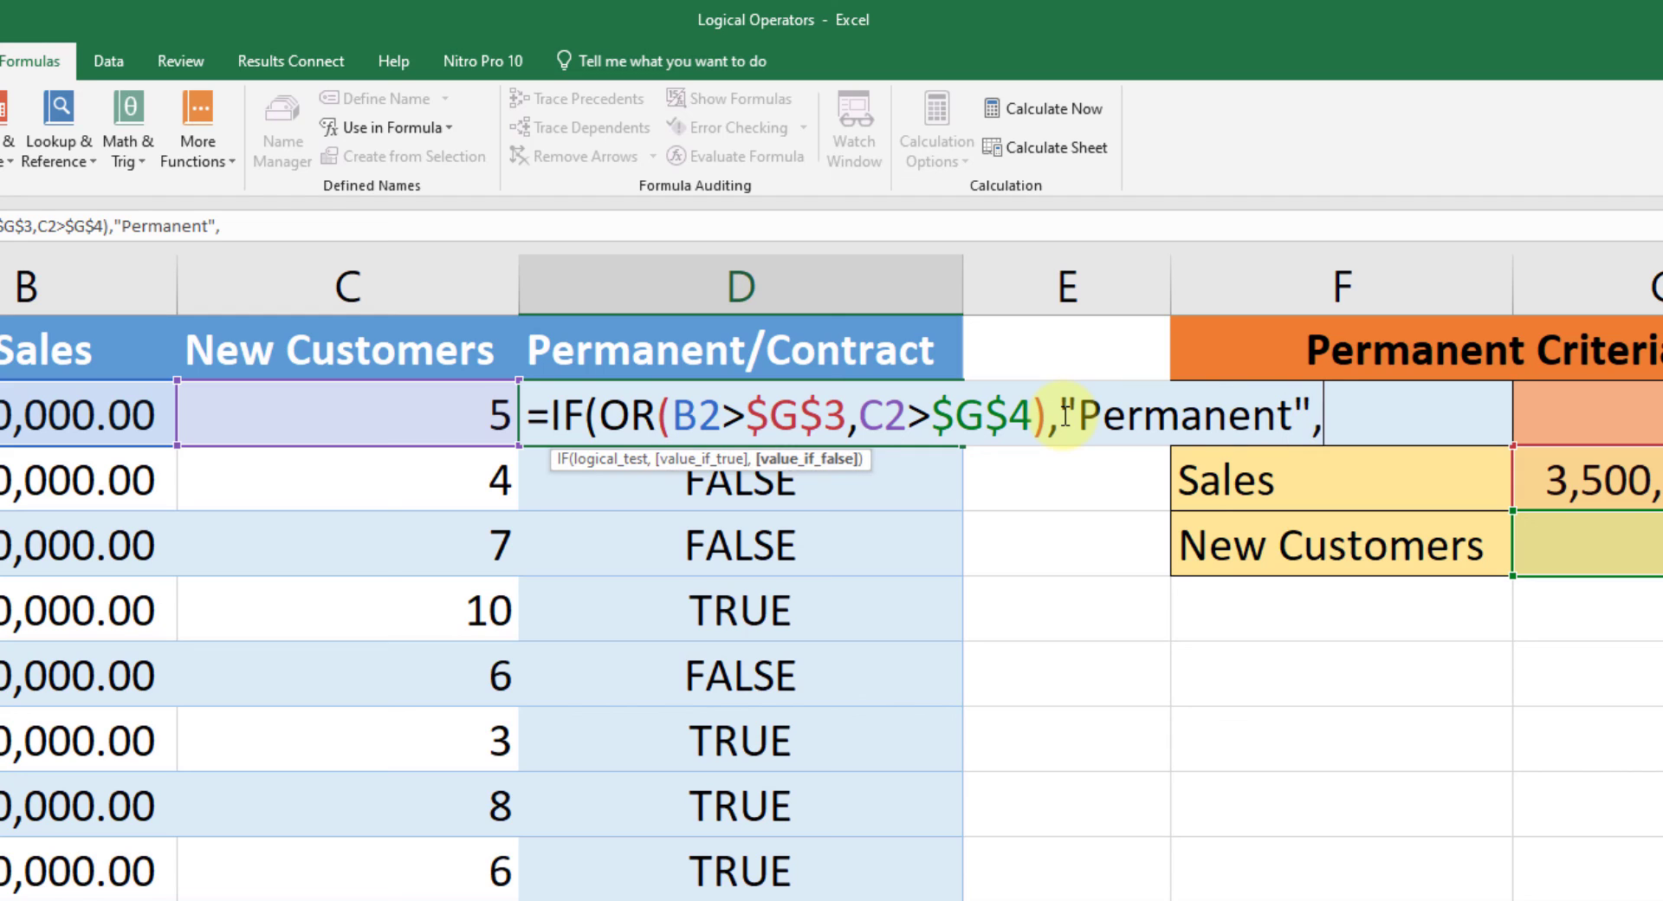
pyautogui.write('"Contract"')
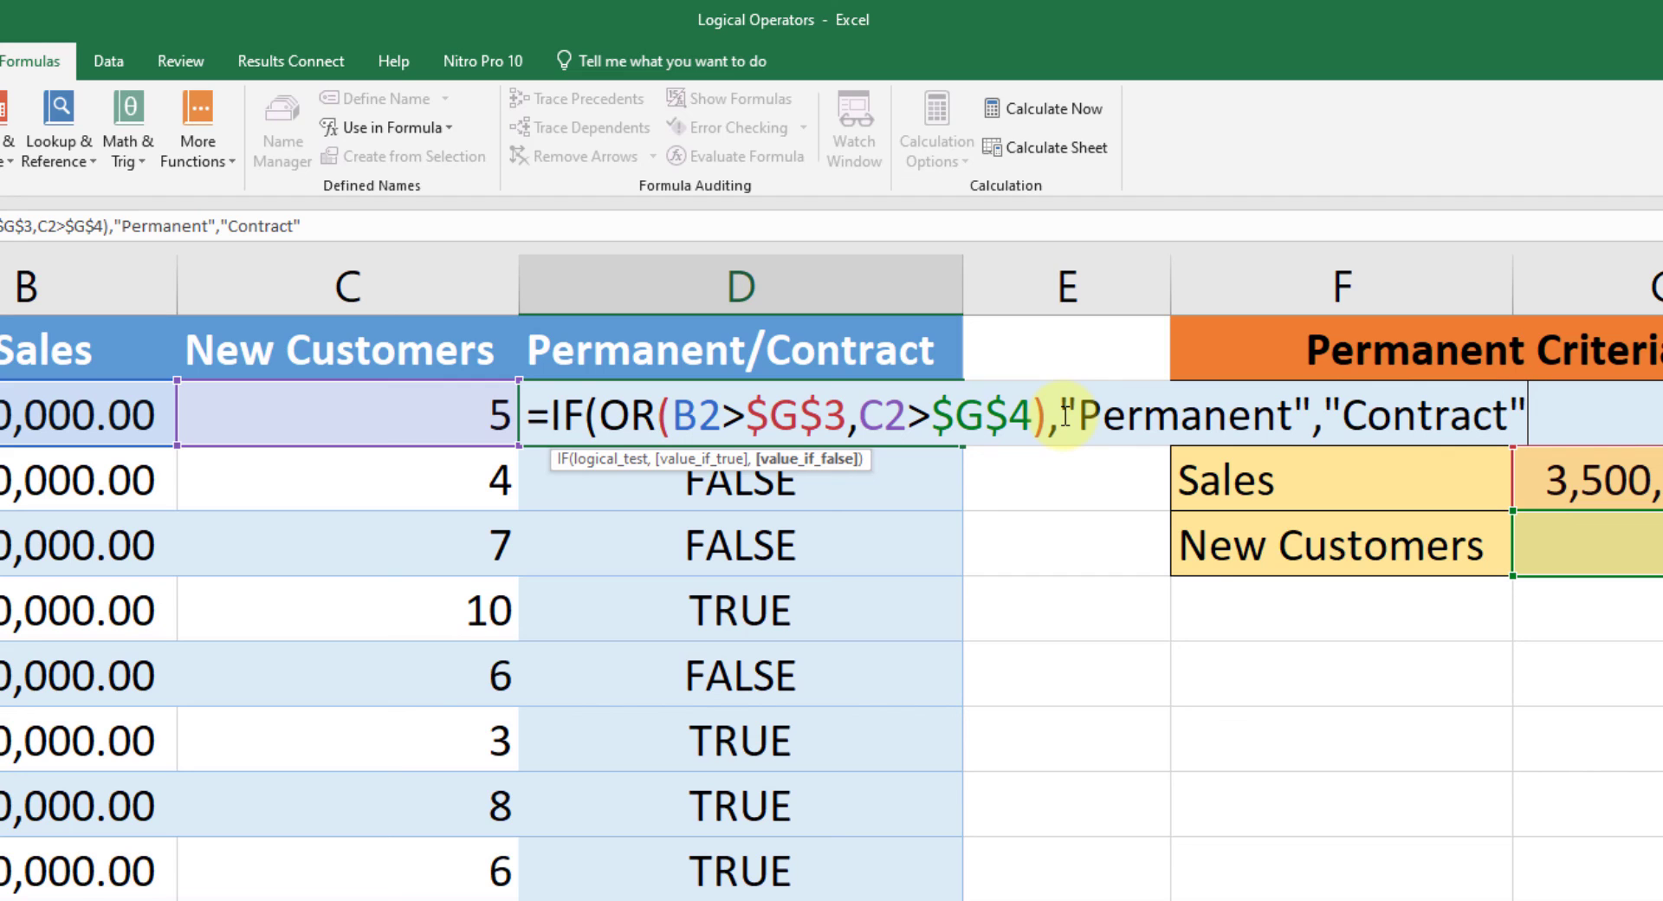
pyautogui.write(')')
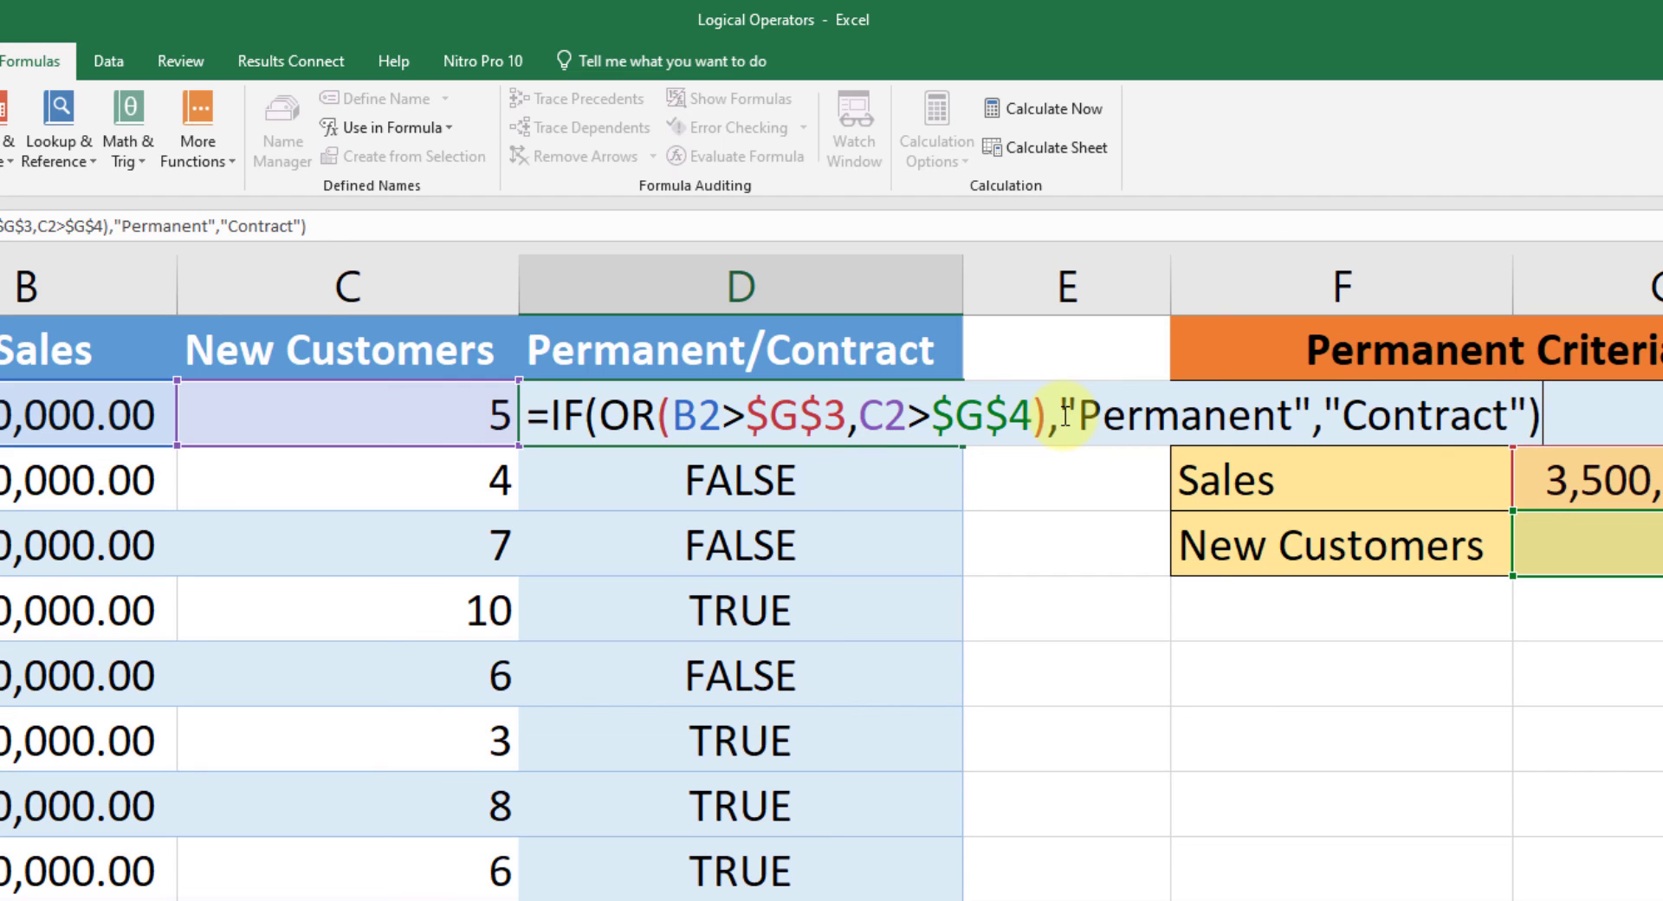
pyautogui.press('Return')
# Step: Fill the combined IF and OR formula from D2 down through D11
pyautogui.click(878, 414)
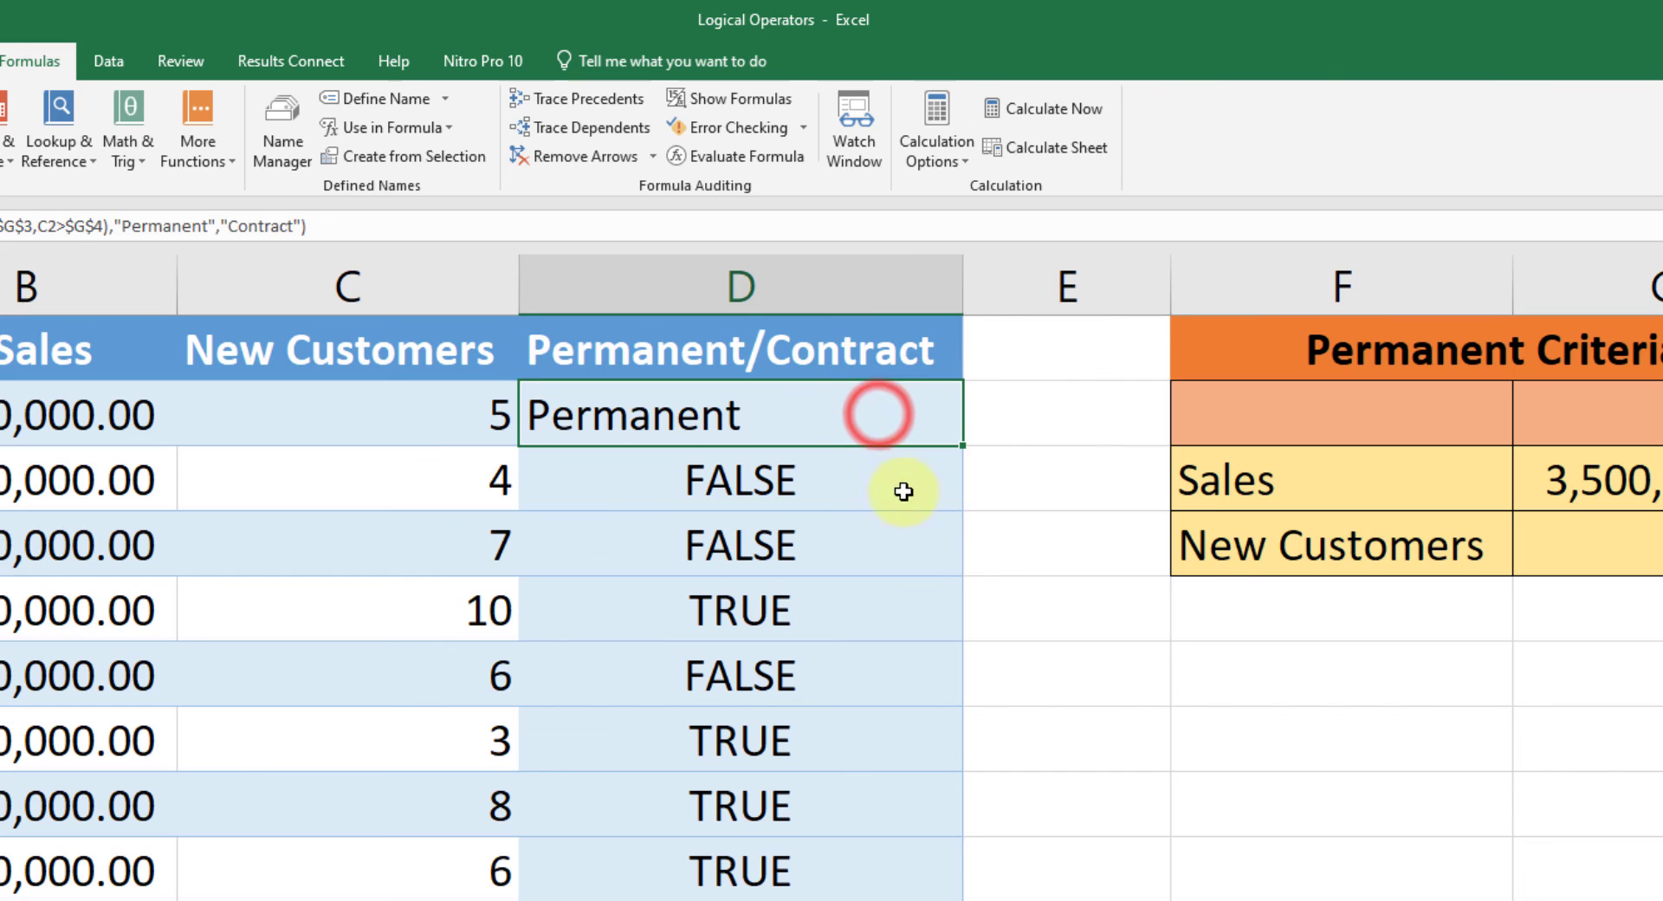
pyautogui.click(780, 483)
pyautogui.click(958, 434)
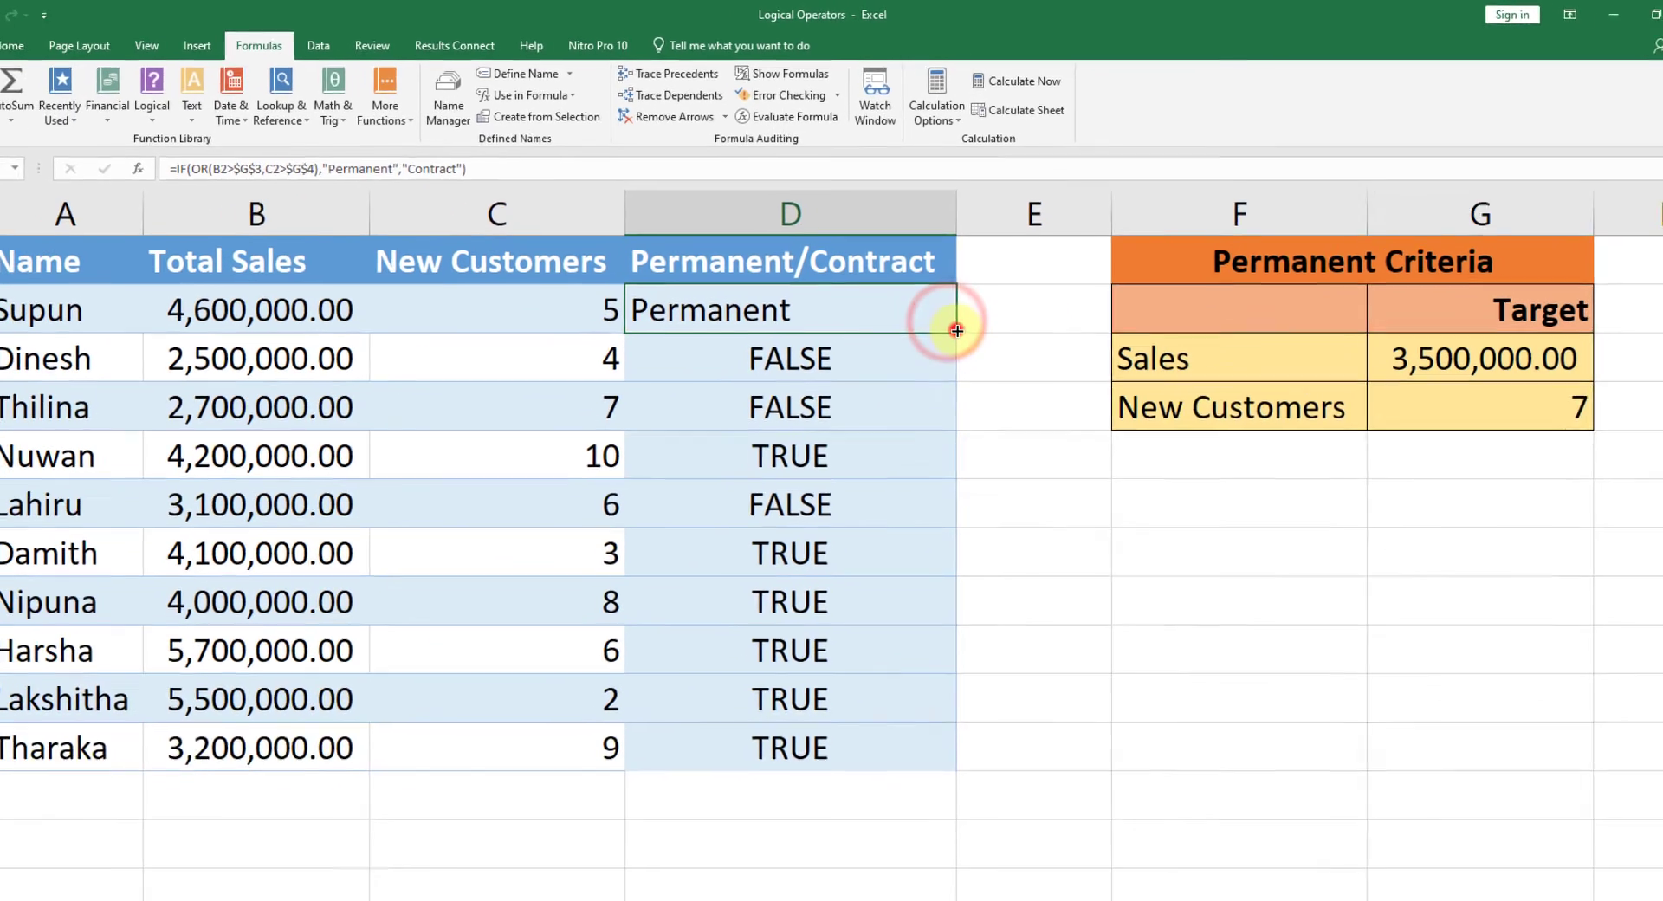
pyautogui.moveTo(956, 330); pyautogui.dragTo(919, 754)
pyautogui.click(825, 381)
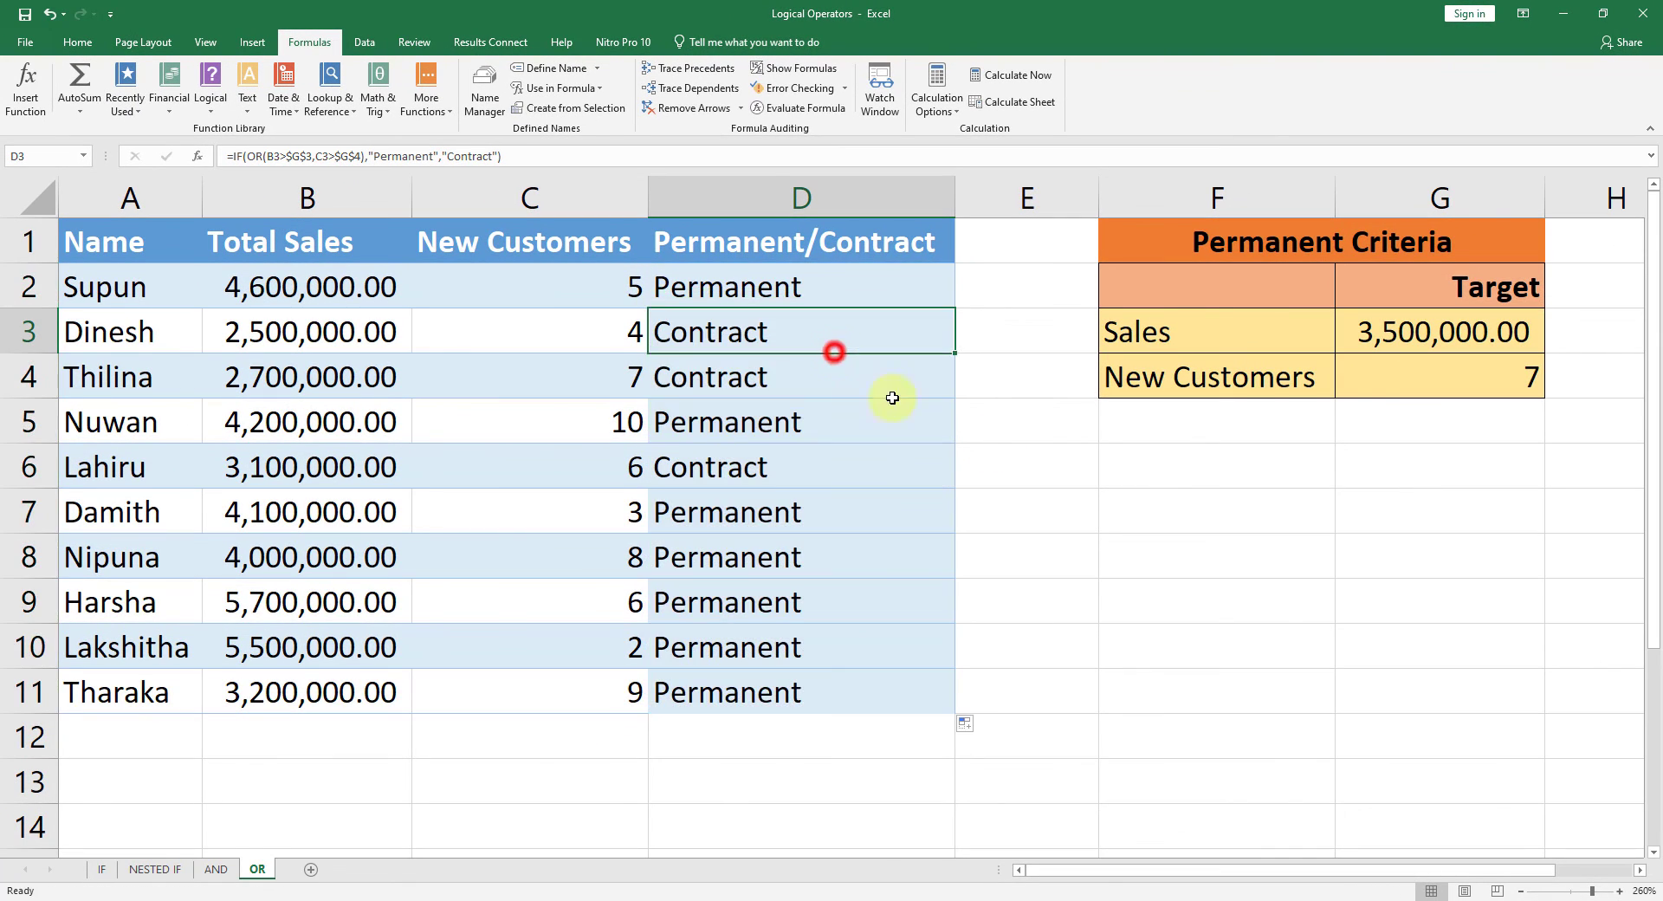
pyautogui.click(1158, 509)
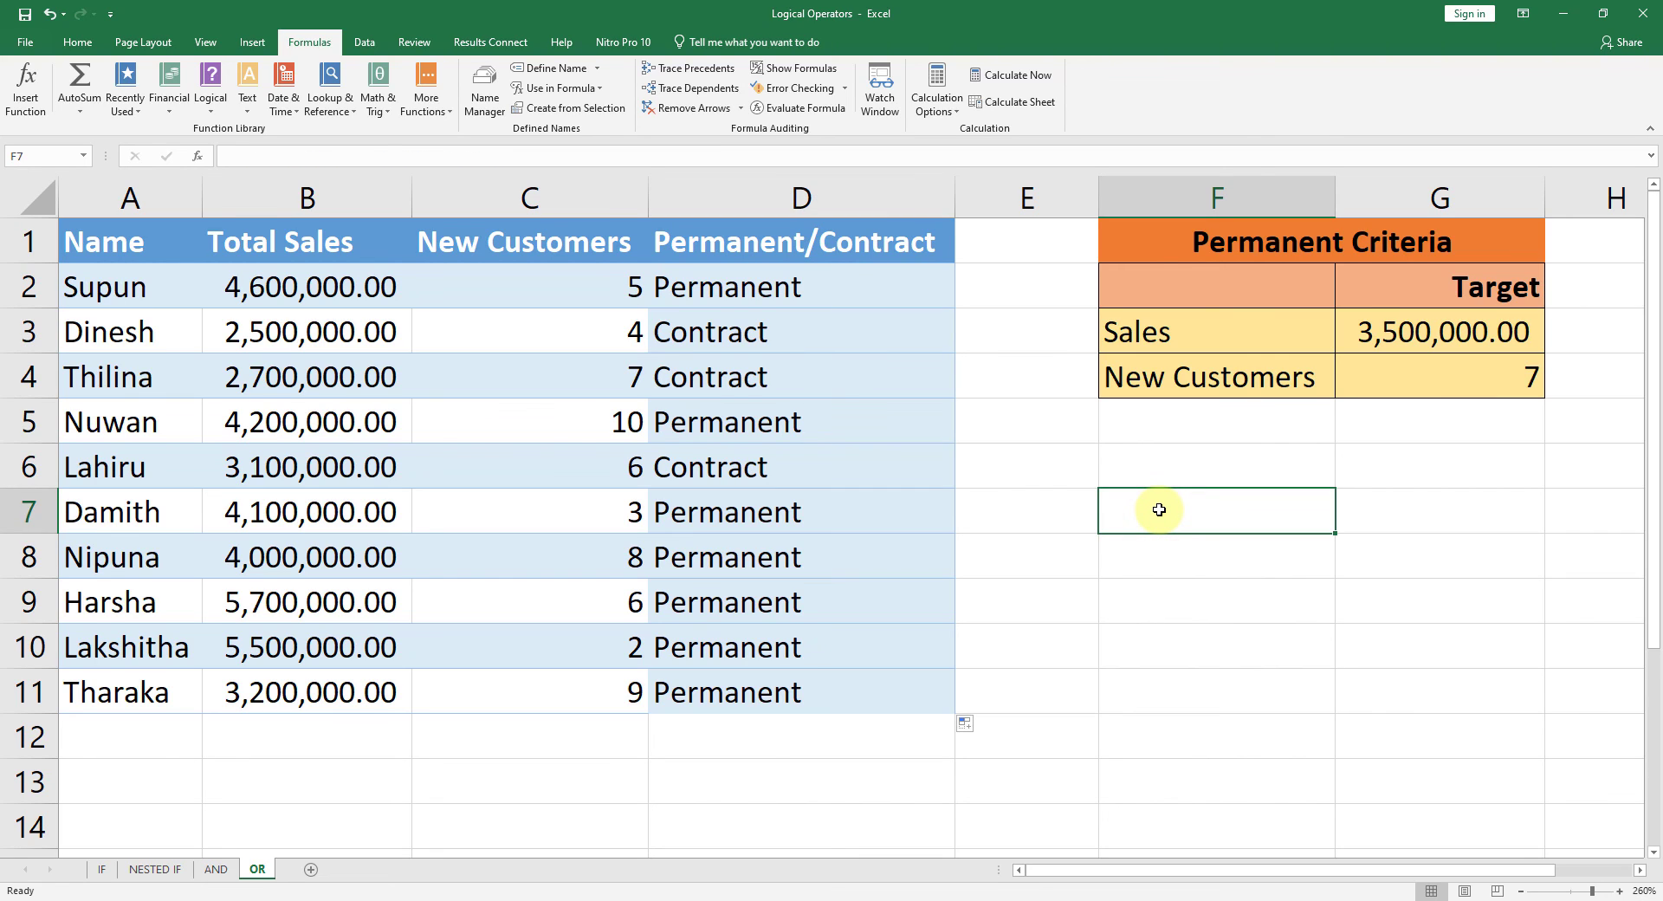